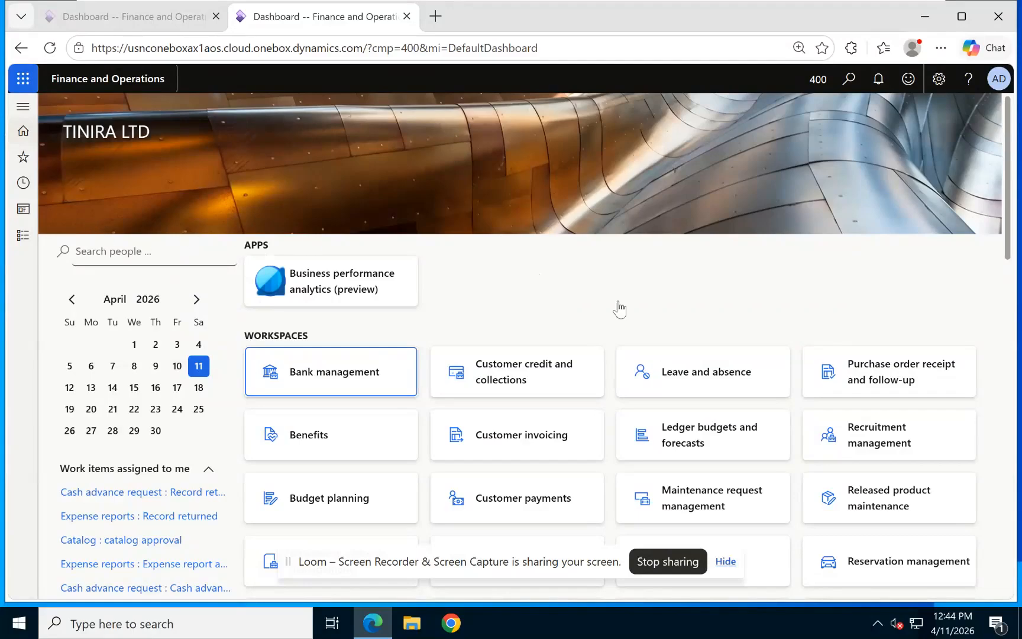
Open the list of modules in the navigation pane and look through it from Accounts payable to Warehouse management.
left_click(725, 561)
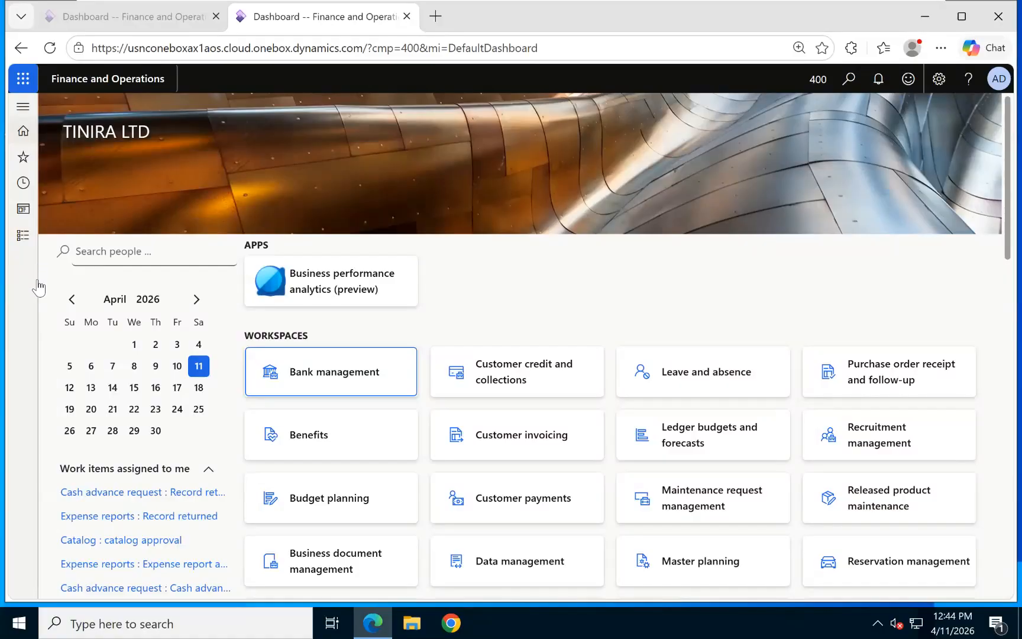
left_click(24, 237)
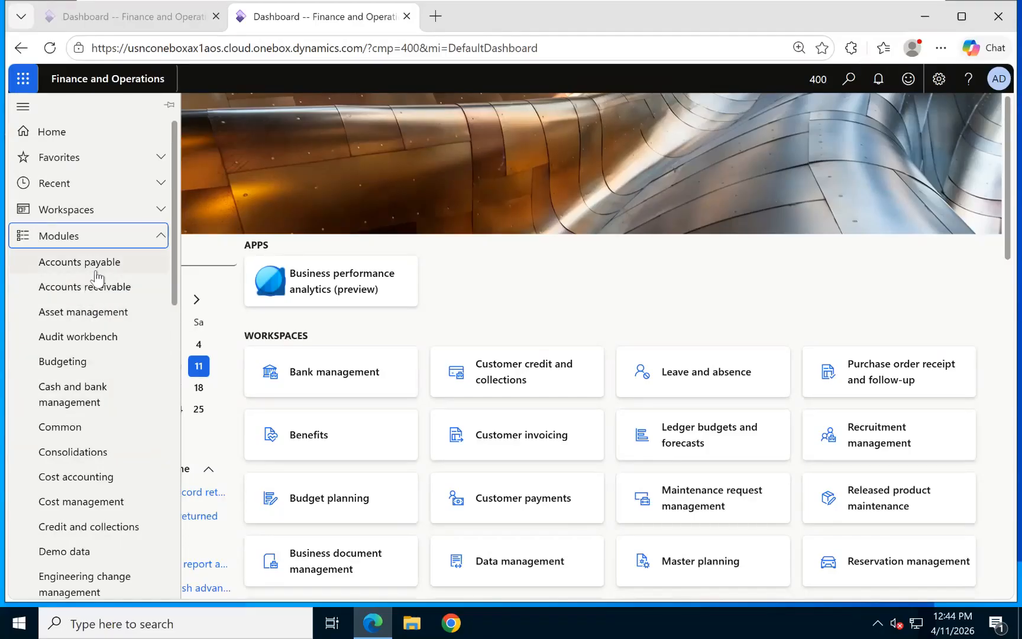
scroll(147, 324, "down", 2)
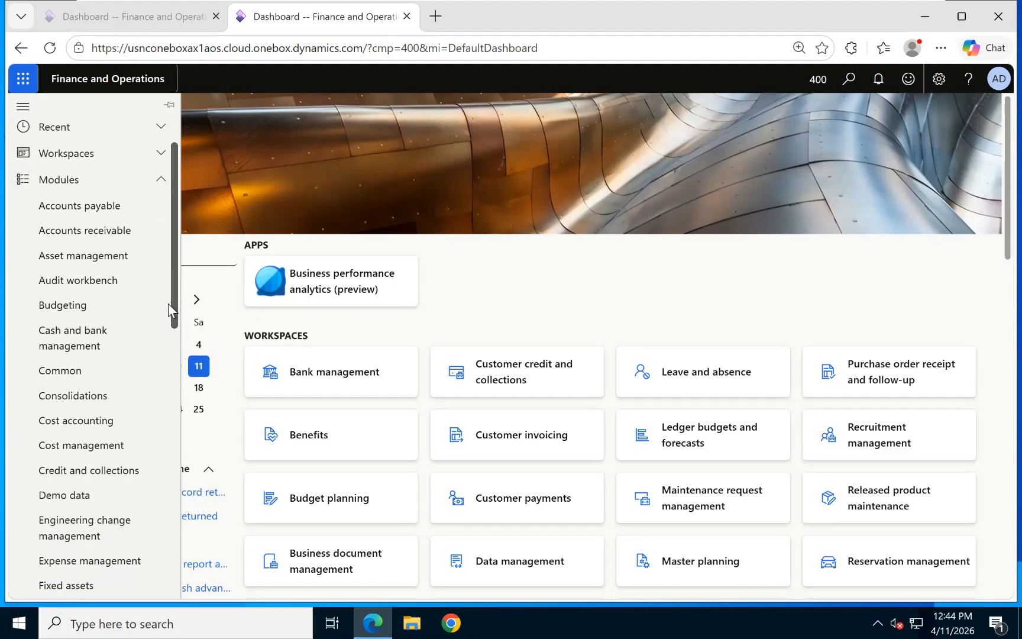
left_click_drag(172, 294, 172, 556)
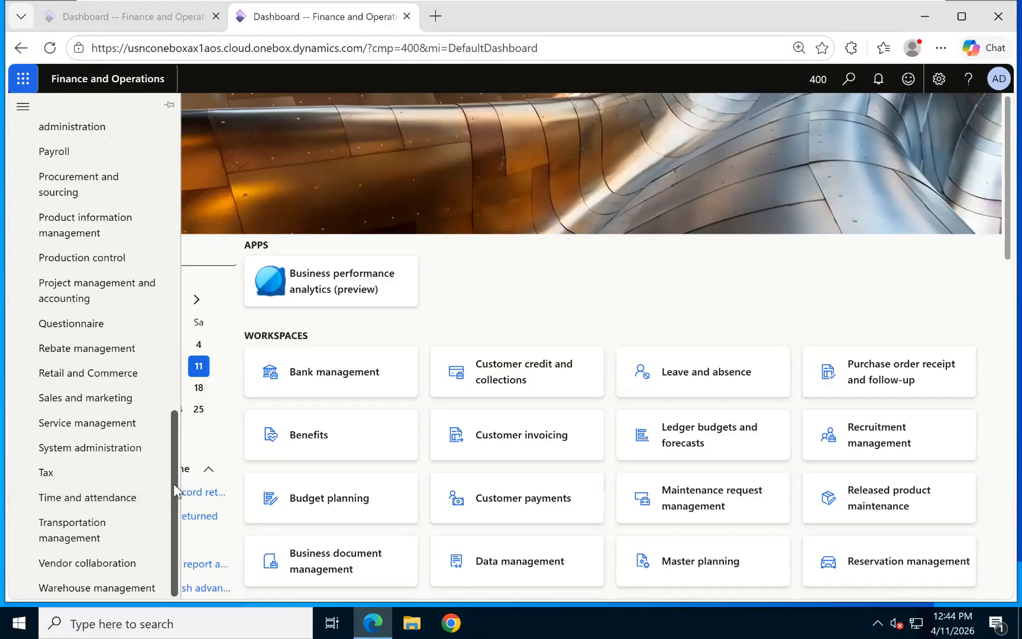
scroll(174, 488, "up", 7)
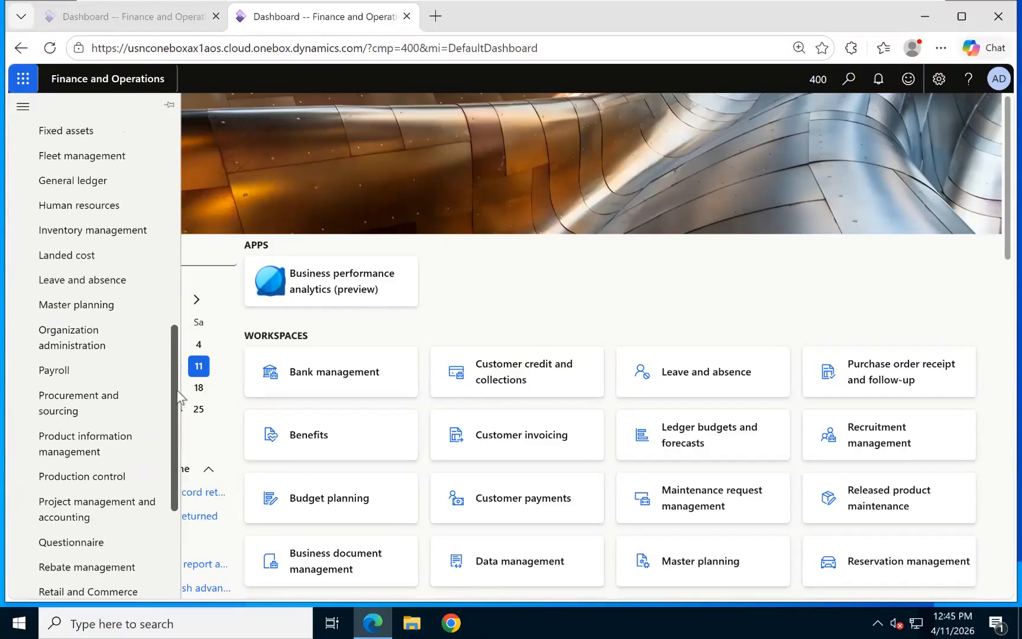
scroll(168, 273, "up", 5)
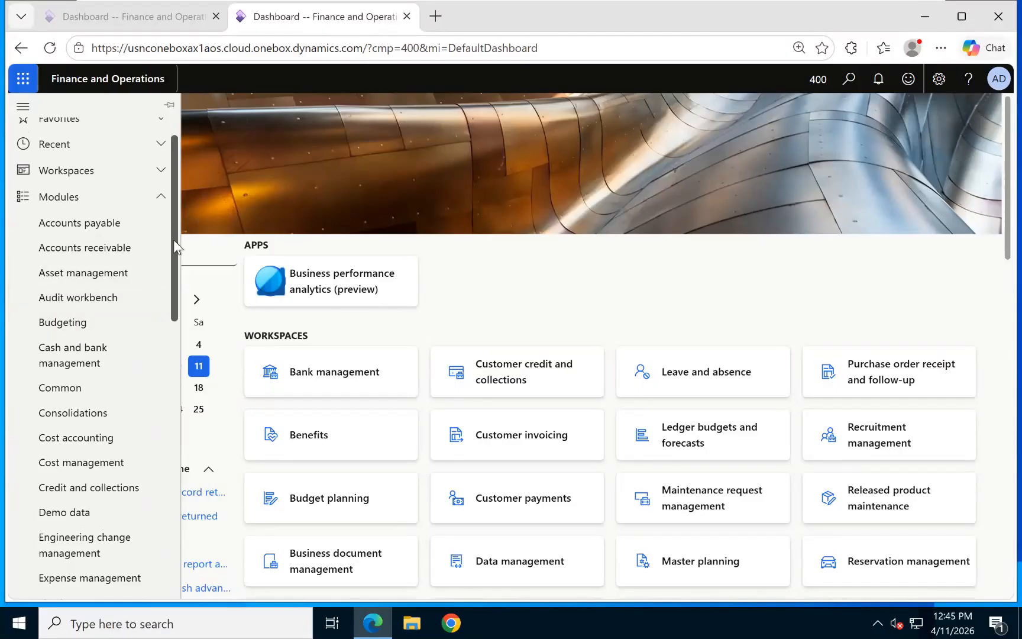
scroll(174, 239, "down", 4)
scroll(148, 359, "down", 4)
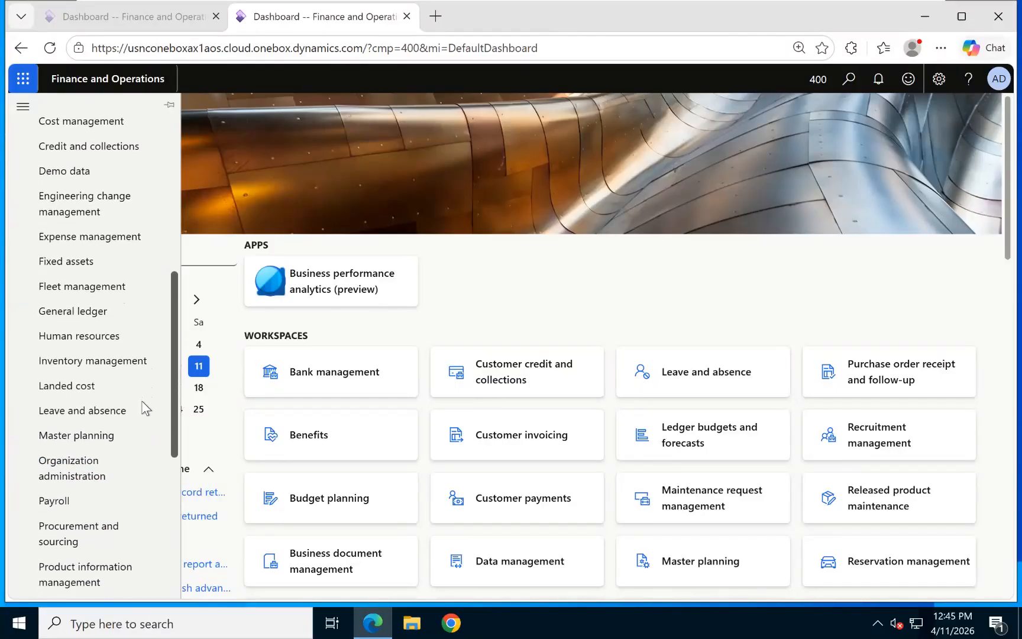
scroll(133, 444, "down", 1)
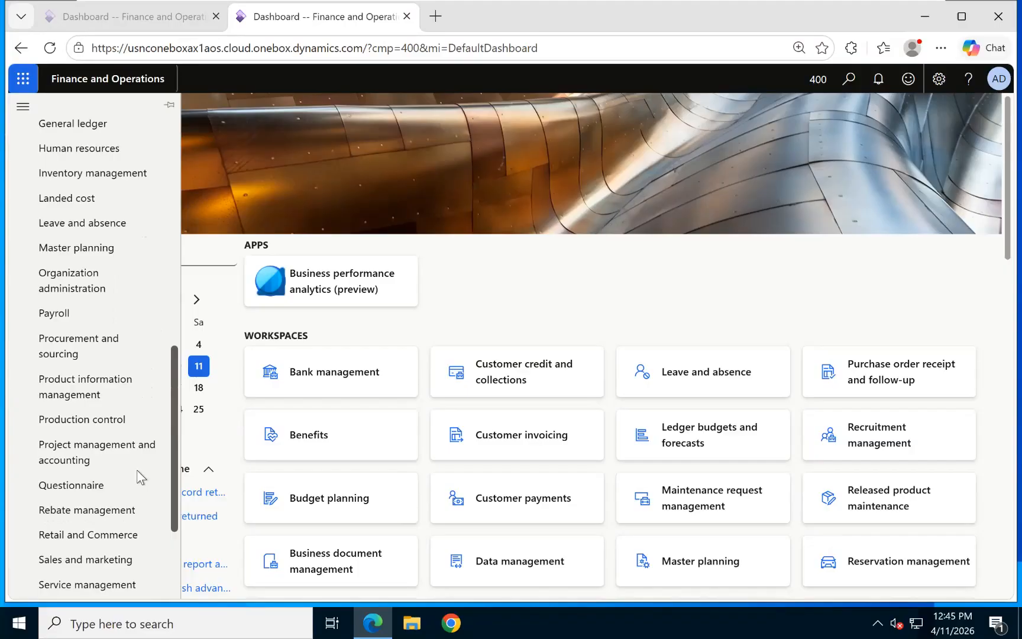
scroll(137, 477, "down", 3)
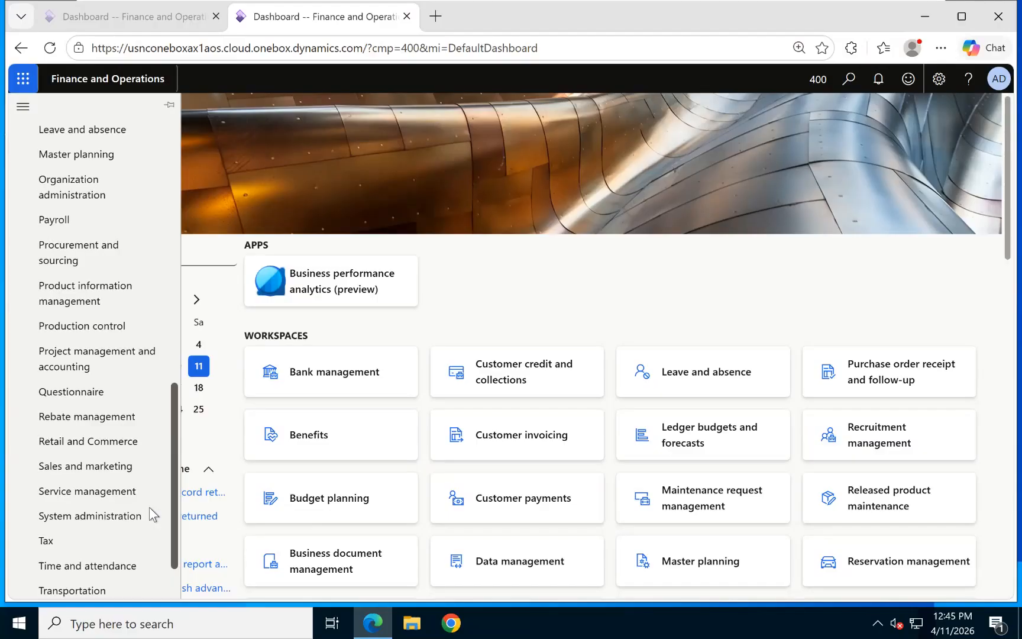
scroll(154, 324, "up", 9)
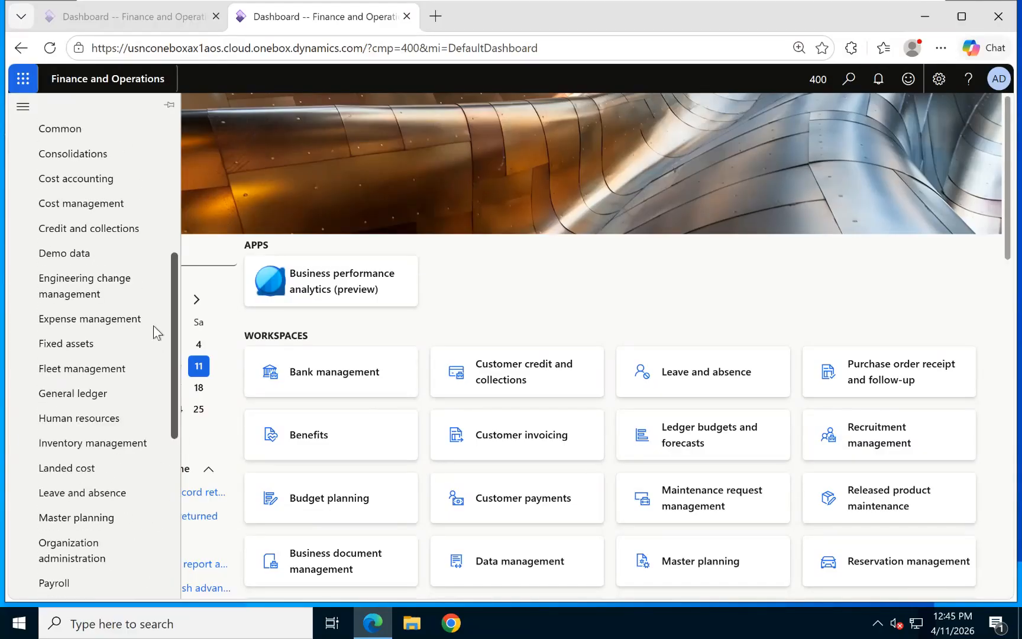
scroll(146, 319, "down", 1)
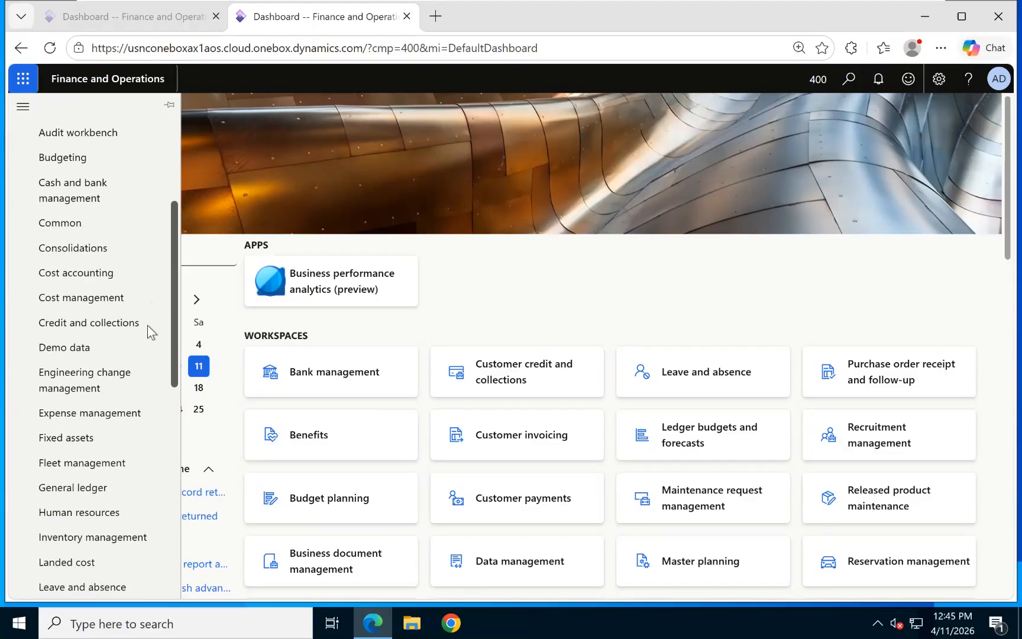
scroll(147, 325, "down", 3)
scroll(140, 393, "down", 2)
scroll(140, 449, "down", 2)
scroll(142, 414, "up", 3)
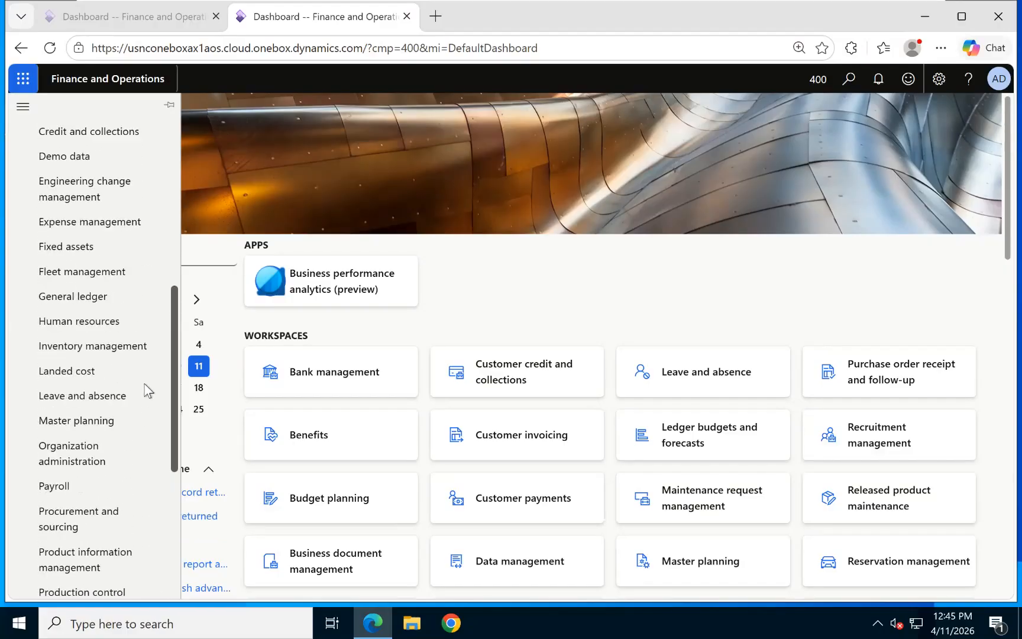
scroll(146, 355, "up", 5)
scroll(148, 340, "down", 2)
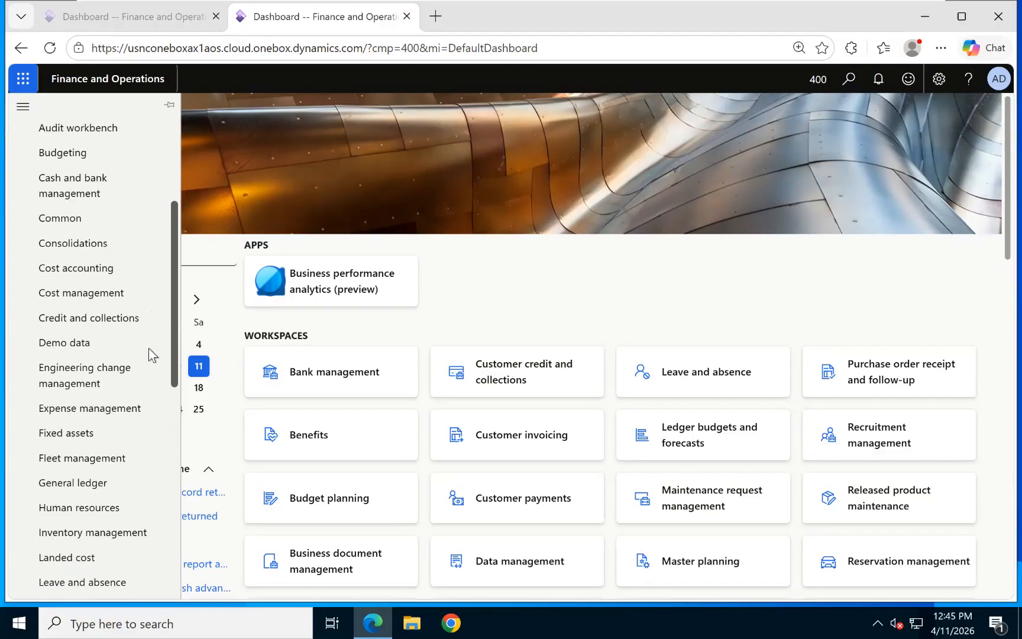
scroll(149, 336, "down", 10)
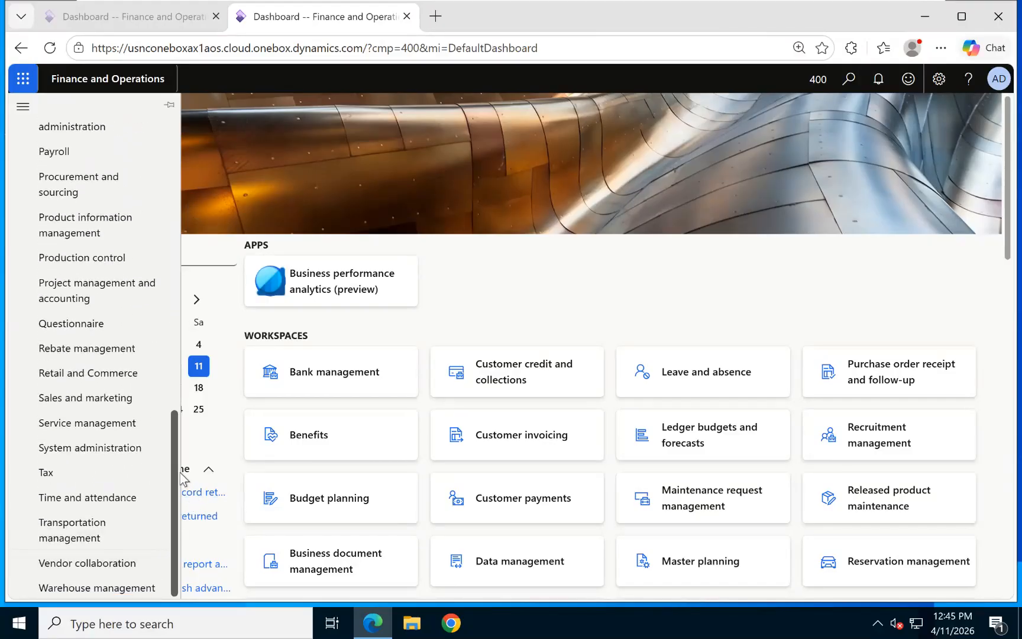
scroll(173, 464, "up", 1)
left_click_drag(173, 465, 159, 377)
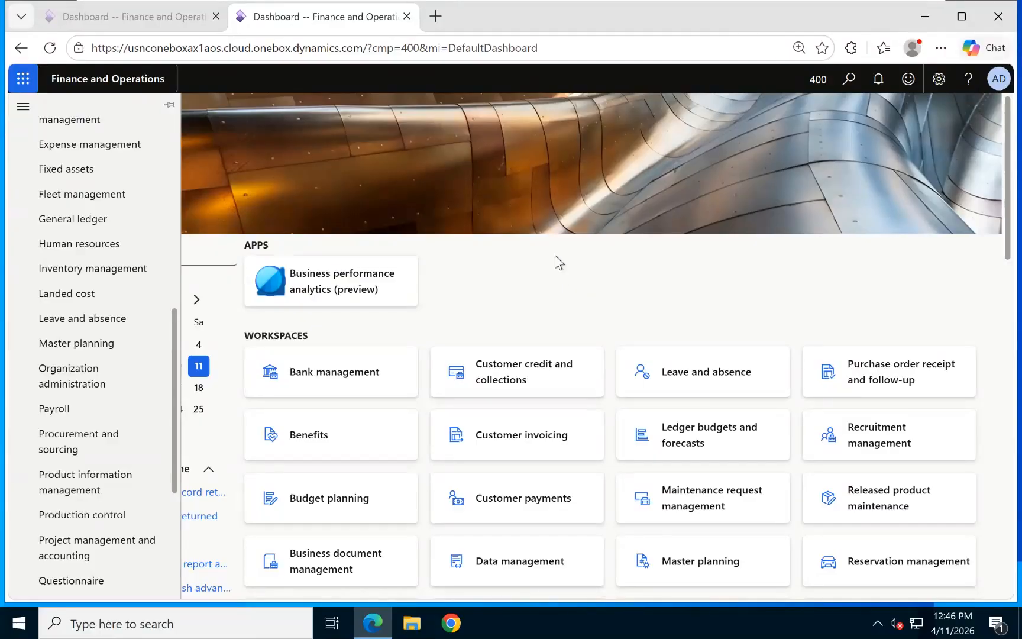
Open the Organization administration module and collapse all of its groups of pages.
left_click_drag(171, 373, 148, 374)
left_click(62, 400)
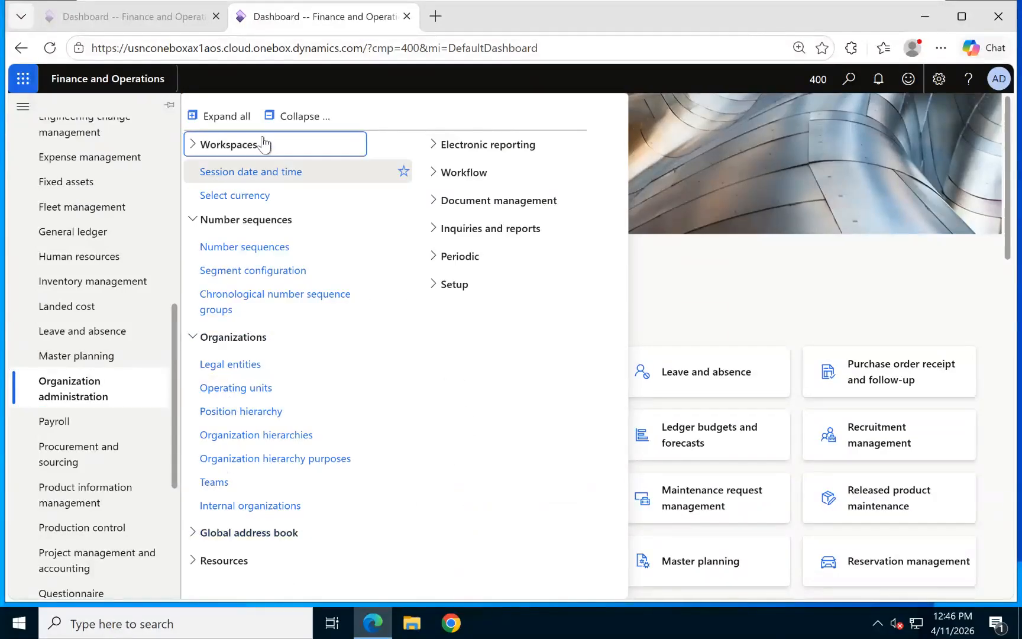
left_click(214, 119)
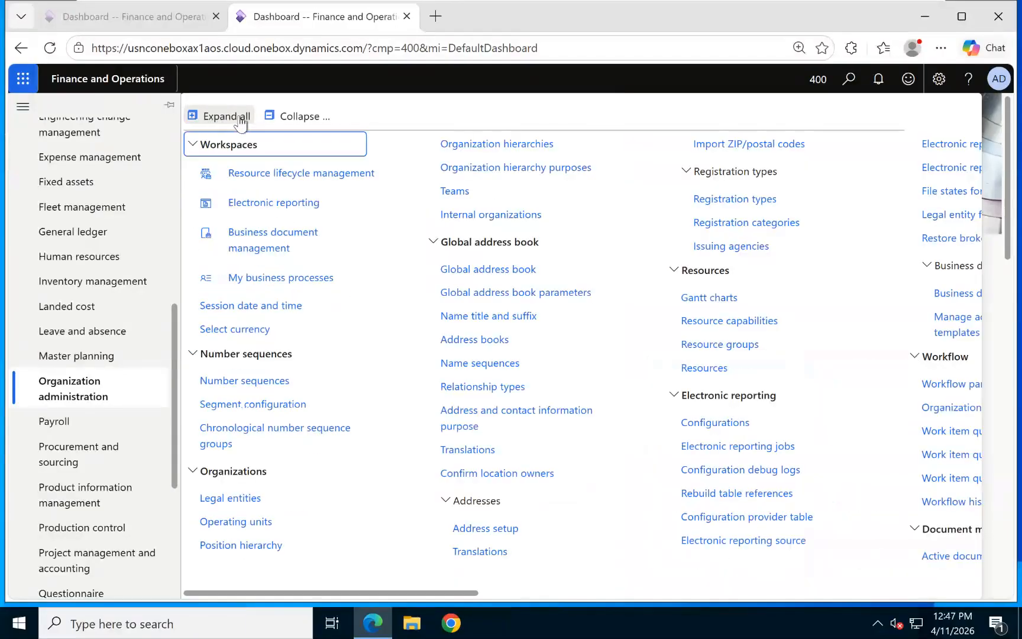
left_click_drag(463, 592, 331, 582)
left_click(307, 115)
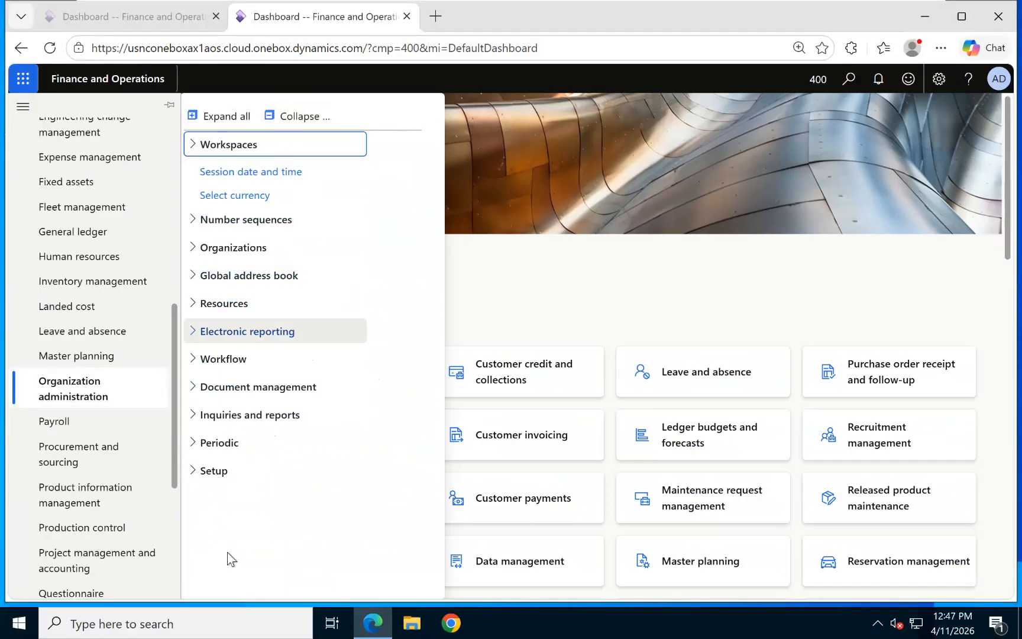
Expand the Organizations group of the Organization administration module and open its Legal entities page.
left_click(190, 248)
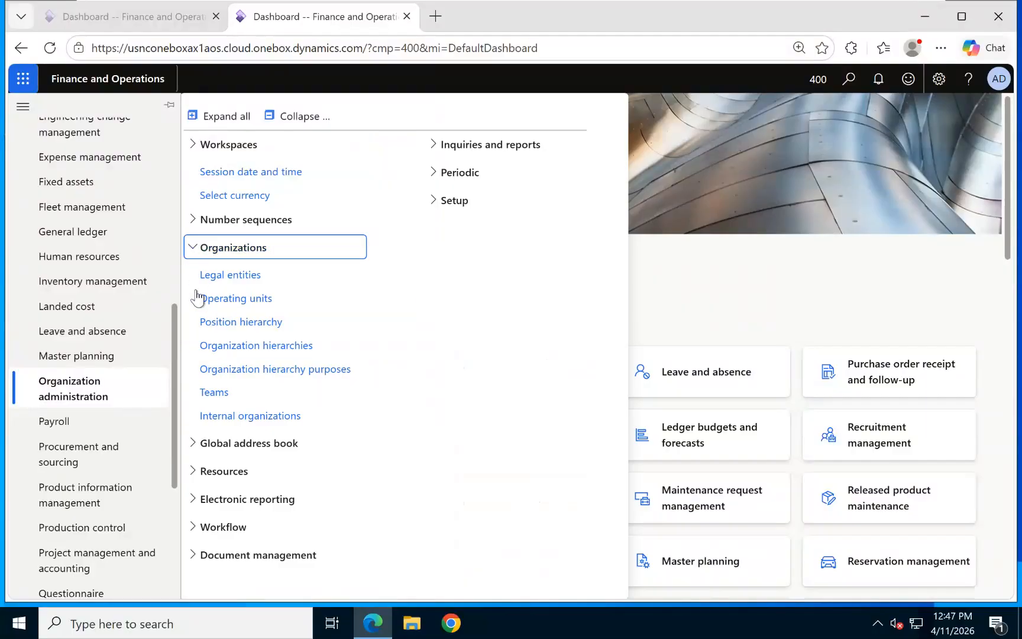
left_click(191, 249)
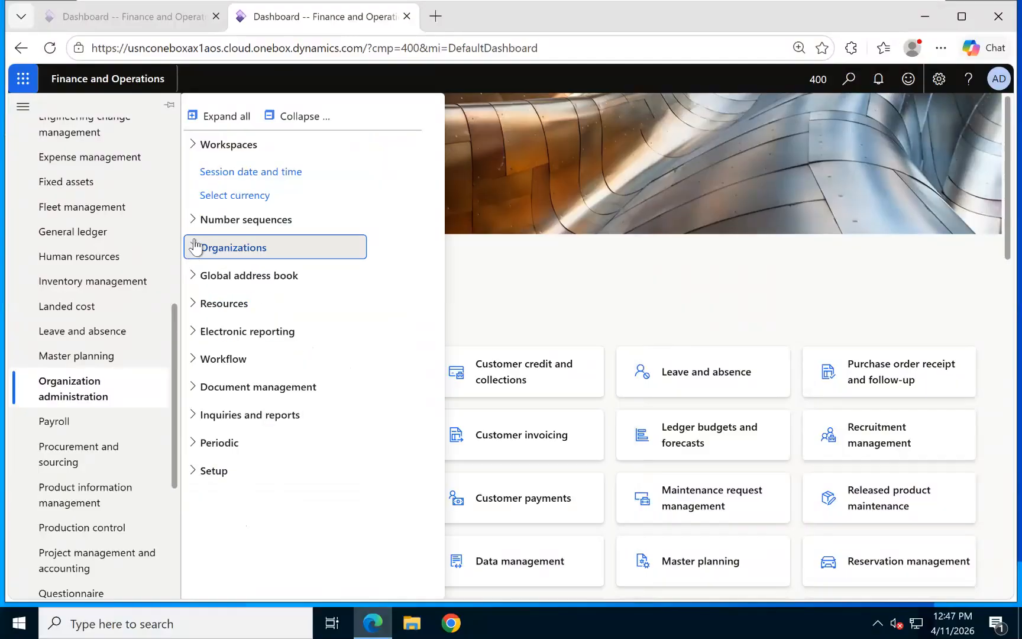
left_click(233, 124)
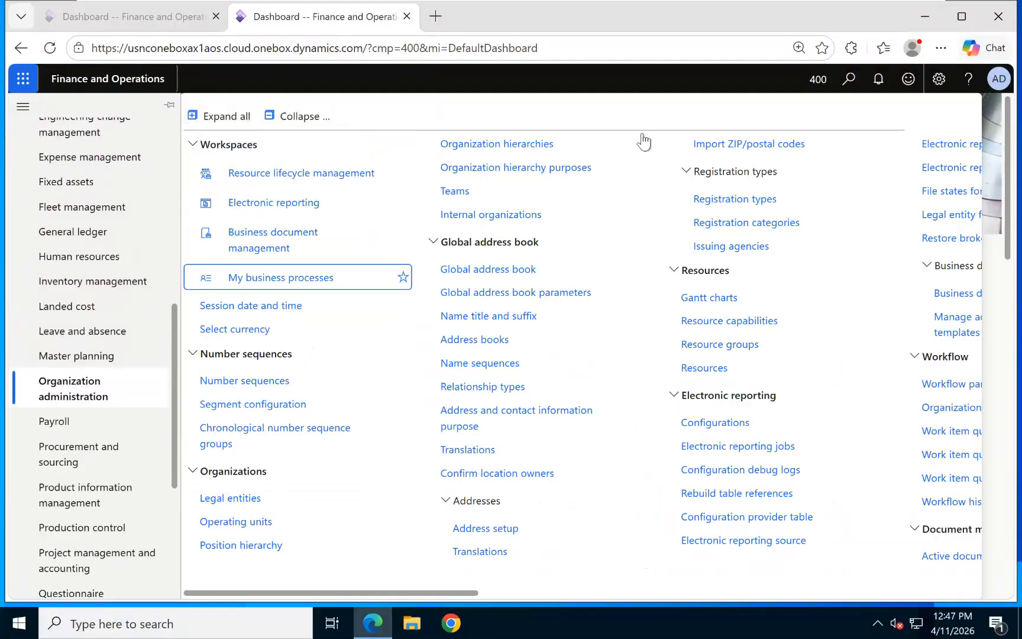
left_click(298, 118)
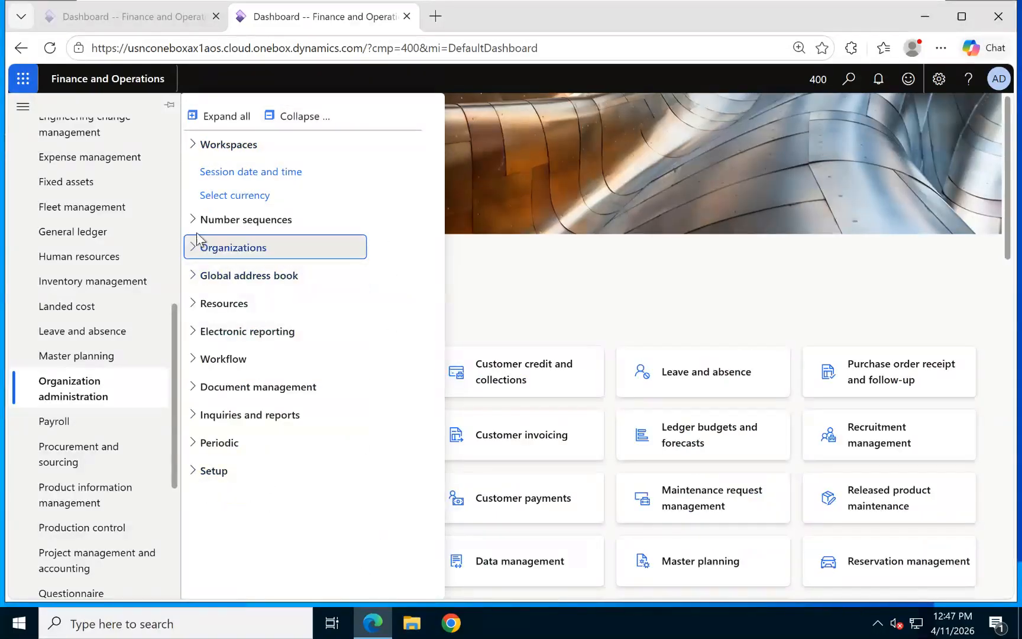
left_click(193, 253)
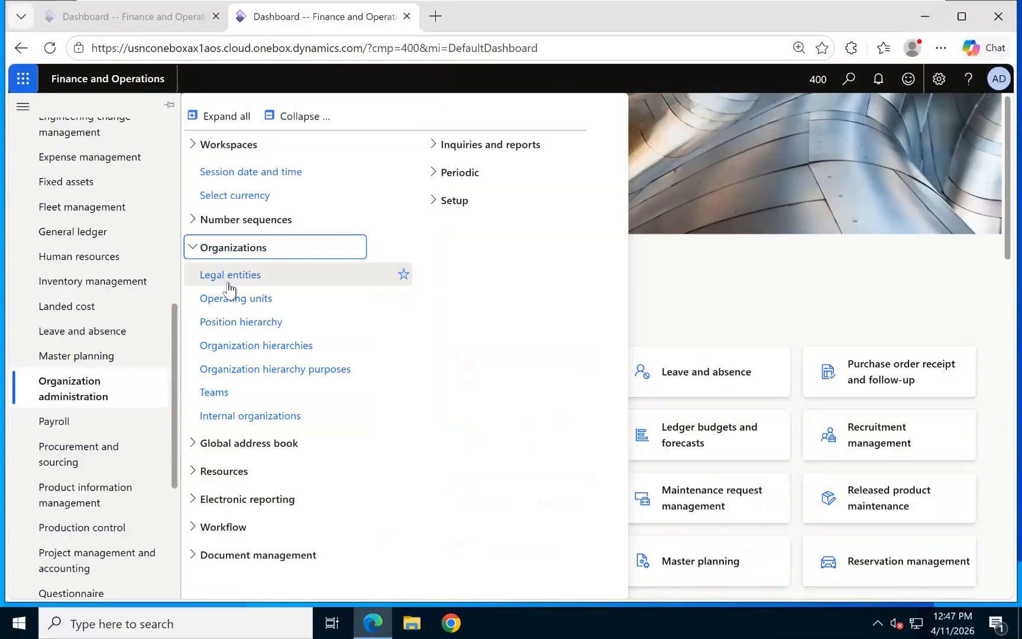
left_click(229, 281)
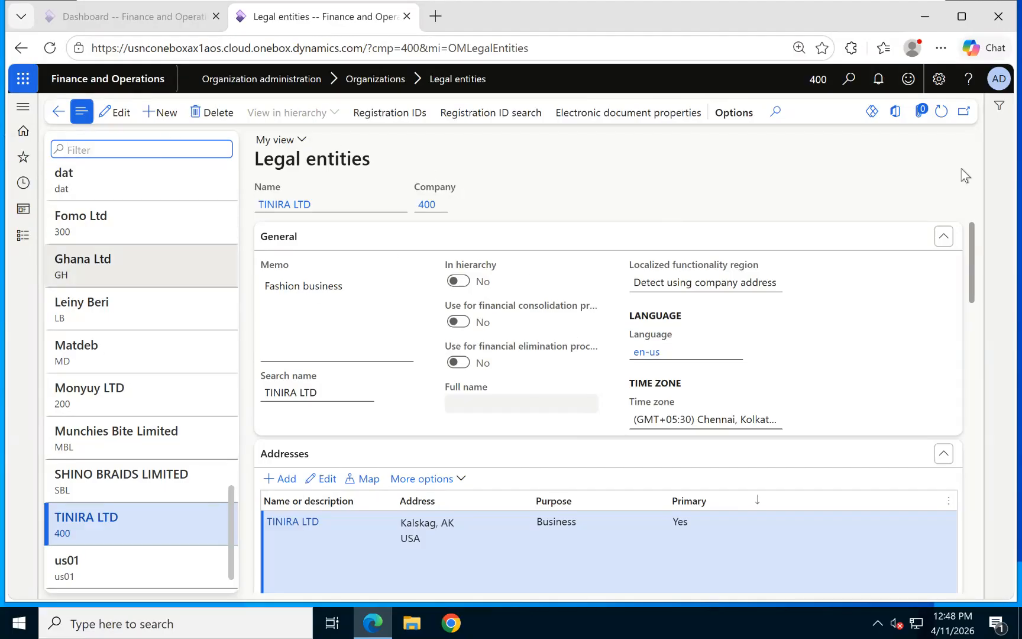
View the list of companies available for switching and close it without choosing another company.
left_click(818, 83)
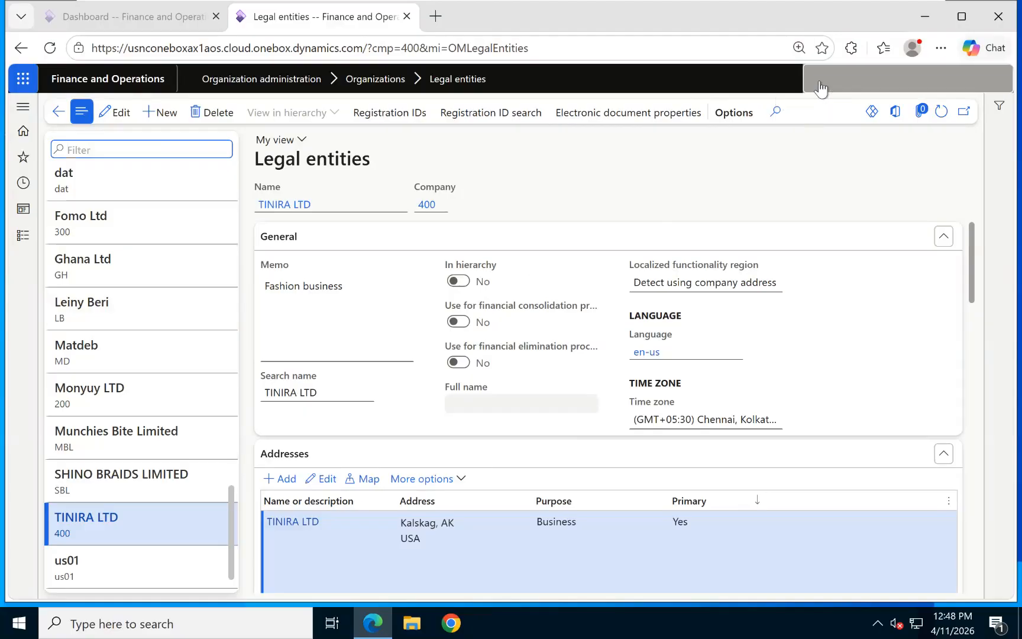
left_click(934, 81)
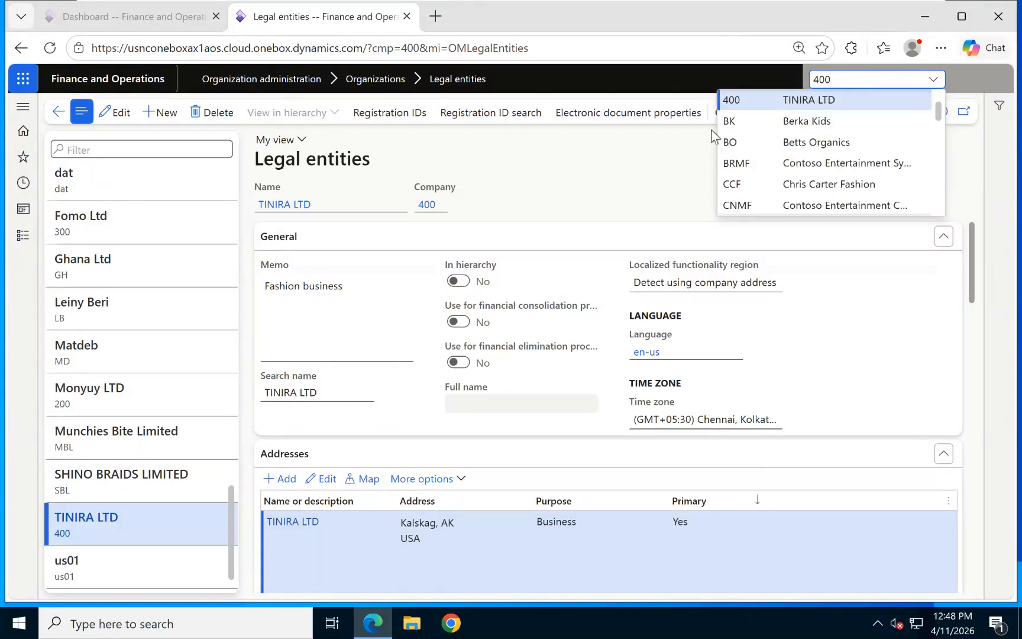
left_click(560, 184)
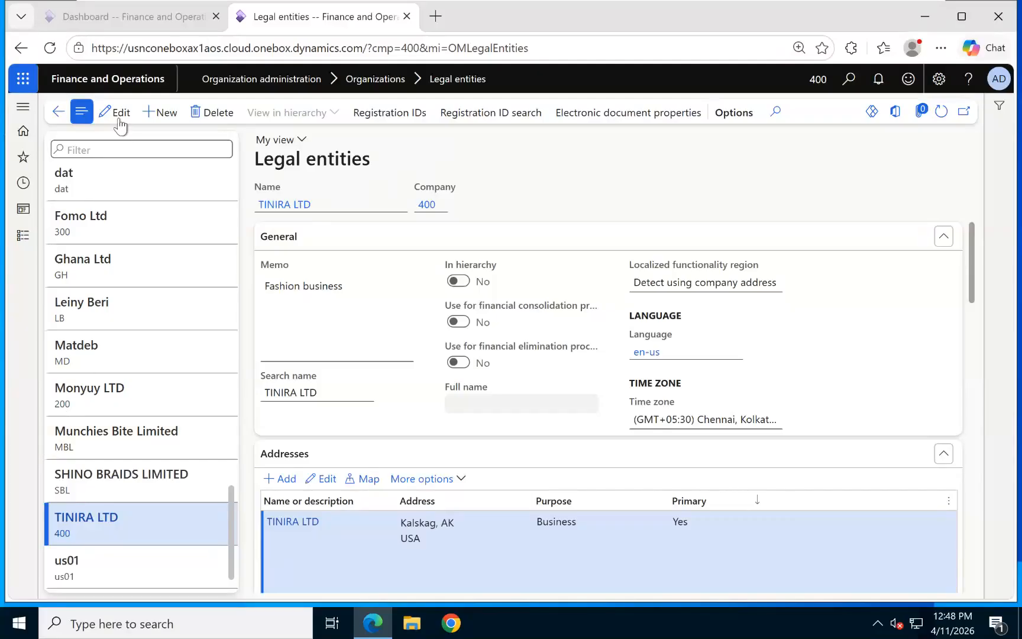
Start a new legal entity with the name Birmaid365 and the company code 600.
left_click(160, 113)
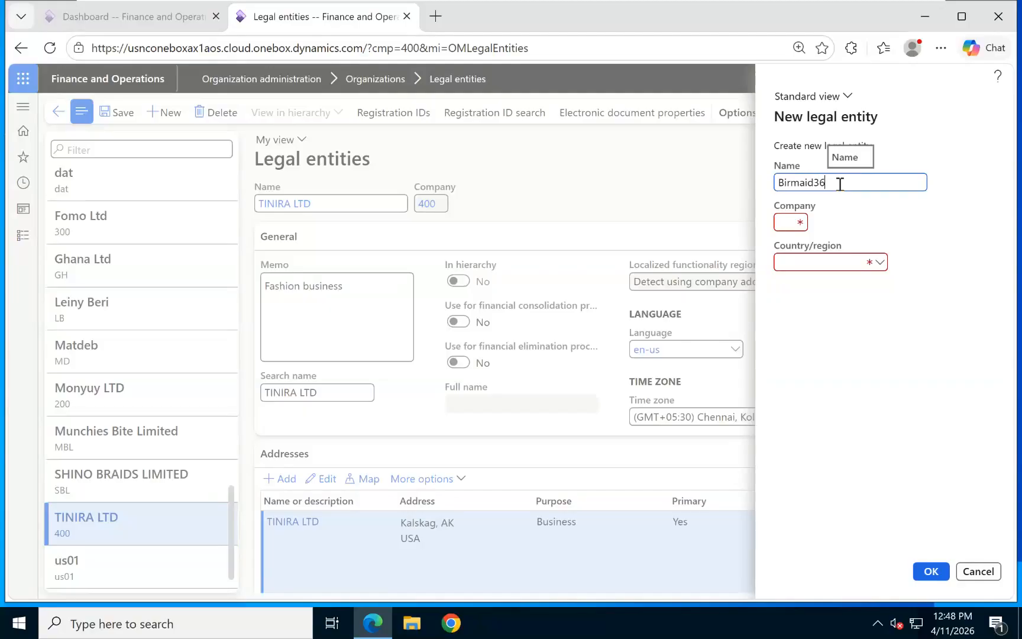
left_click(788, 226)
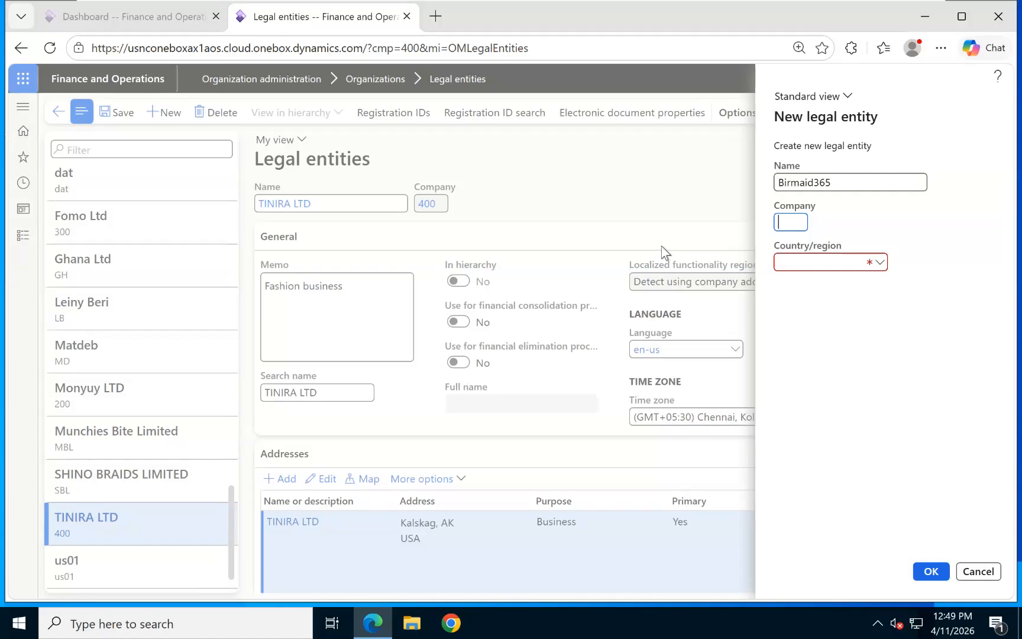
type("600")
Filter the country/region lookup by descriptions containing "United" and choose GBR (United Kingdom) for the new legal entity.
left_click(821, 260)
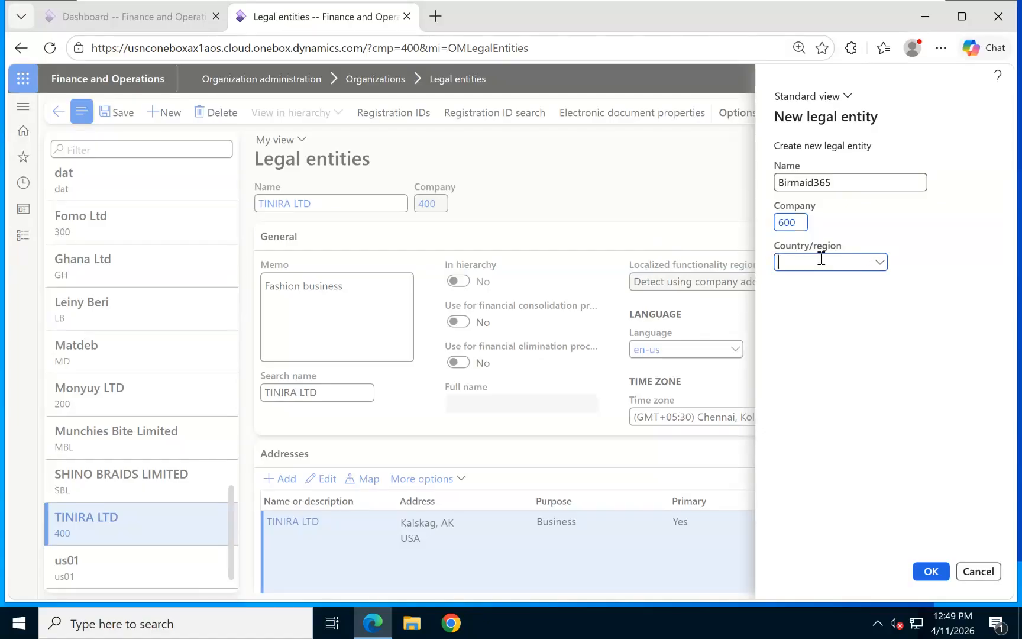
left_click(879, 263)
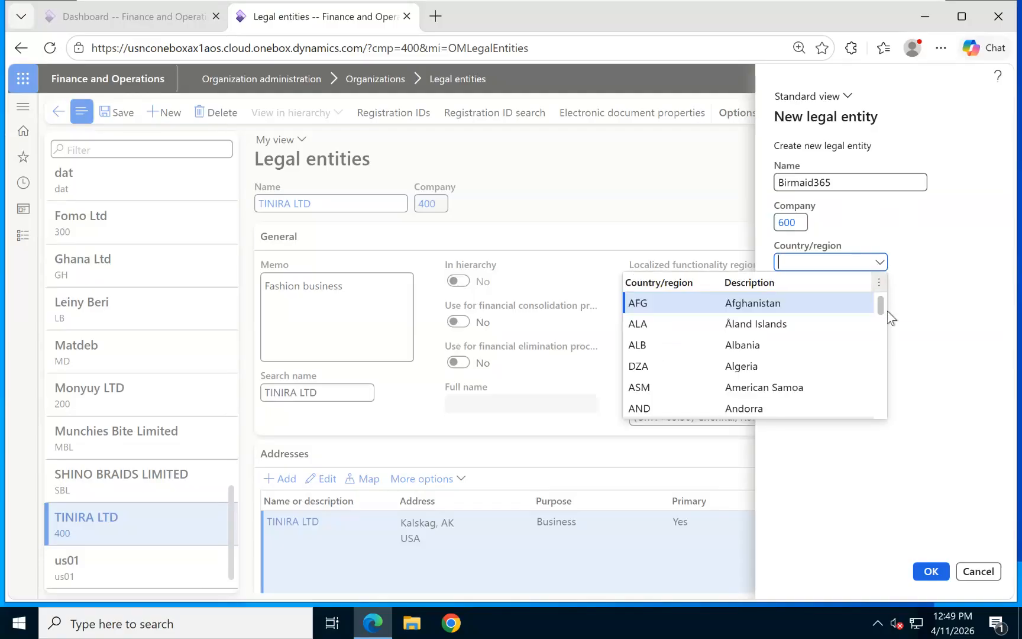
left_click_drag(883, 311, 866, 397)
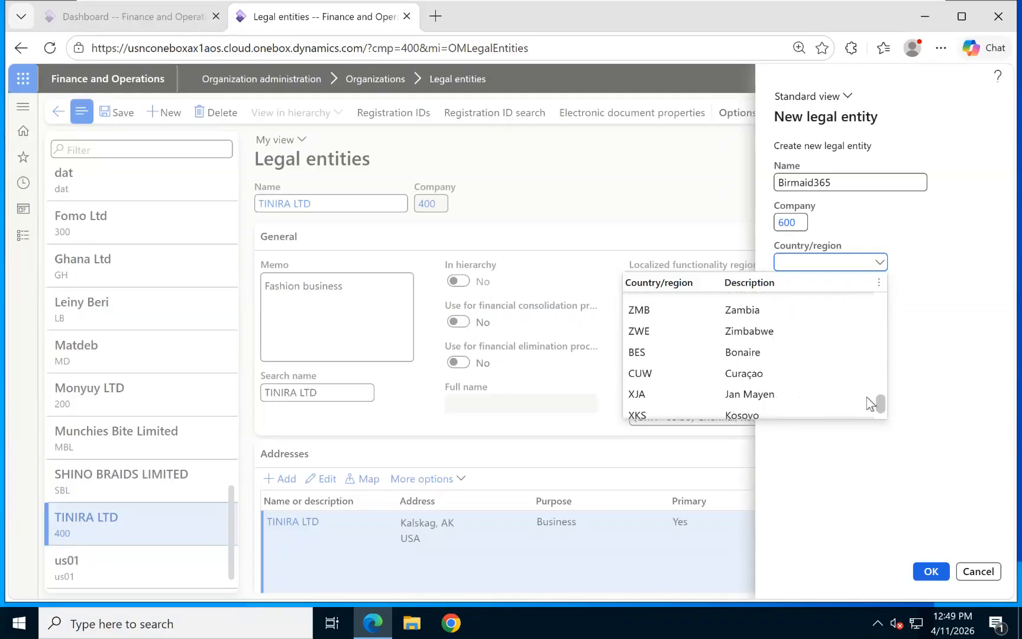
left_click(833, 281)
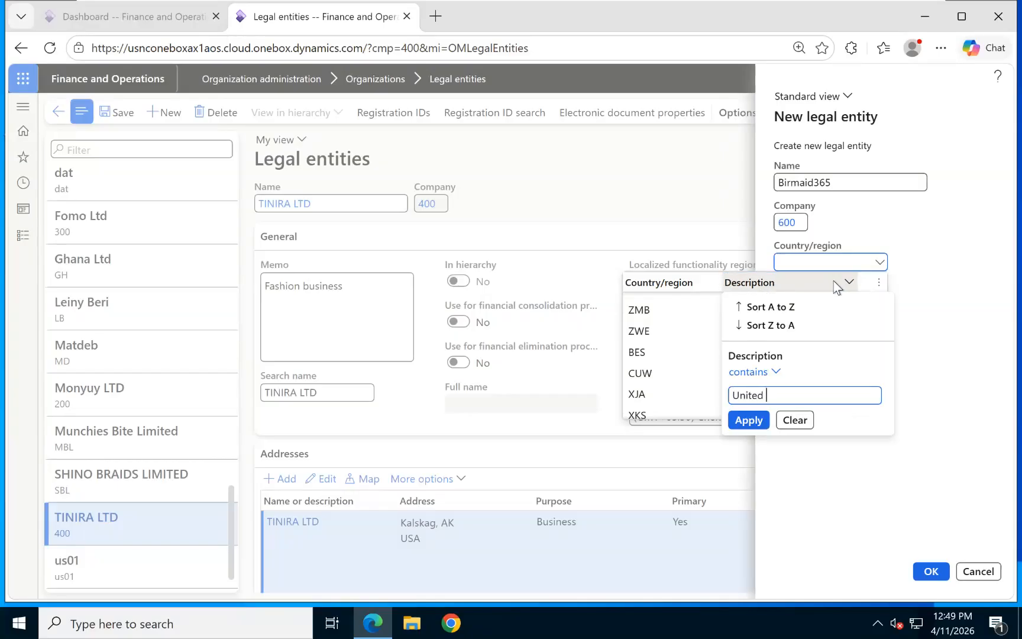
type("United")
left_click(746, 421)
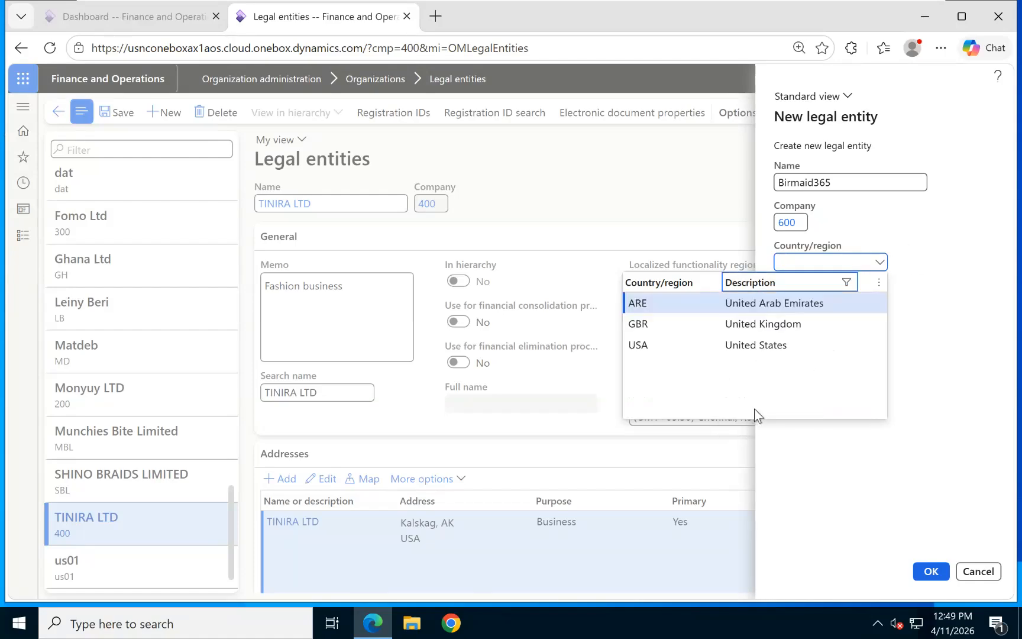
left_click(674, 326)
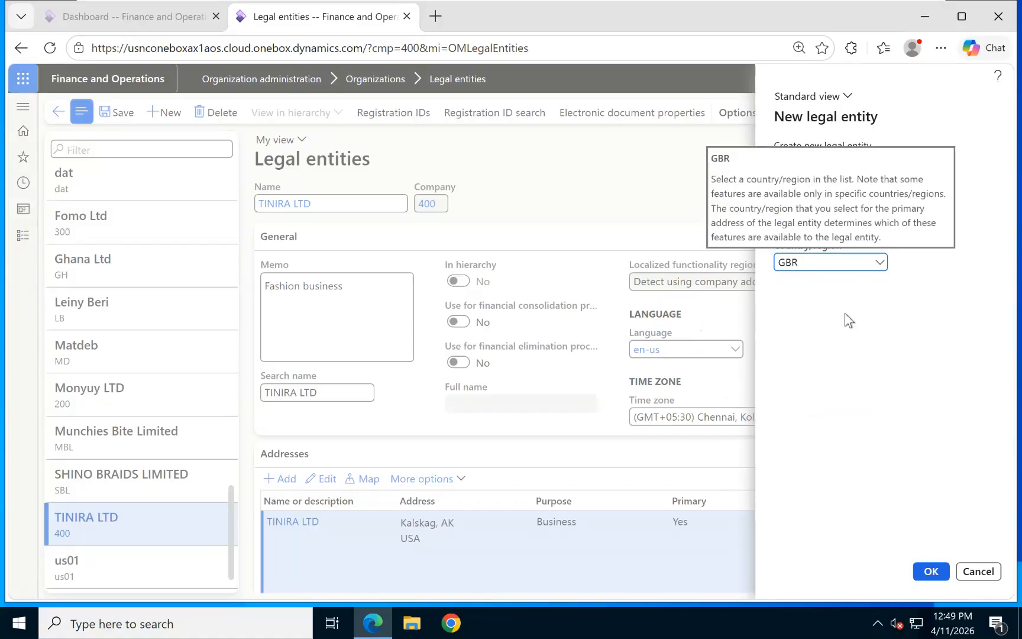
Create the entity and enter the memo "BirmaiD365 is a consulting company that implements and provide support to Companies that want to embark on digital transformation leveraging D365".
left_click(931, 571)
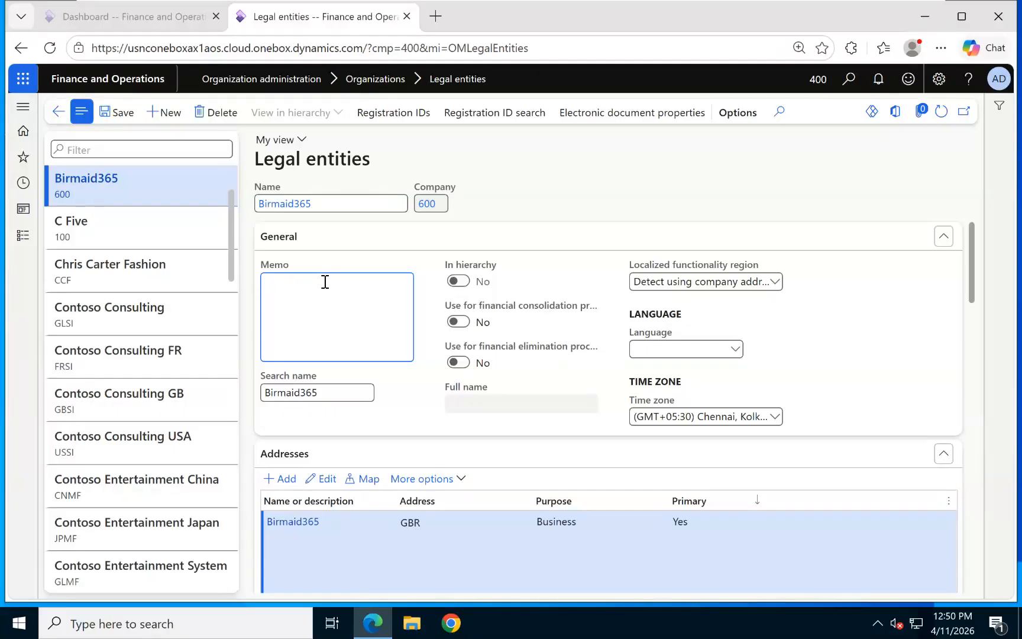
type("BirmaiD365 -is a consultin")
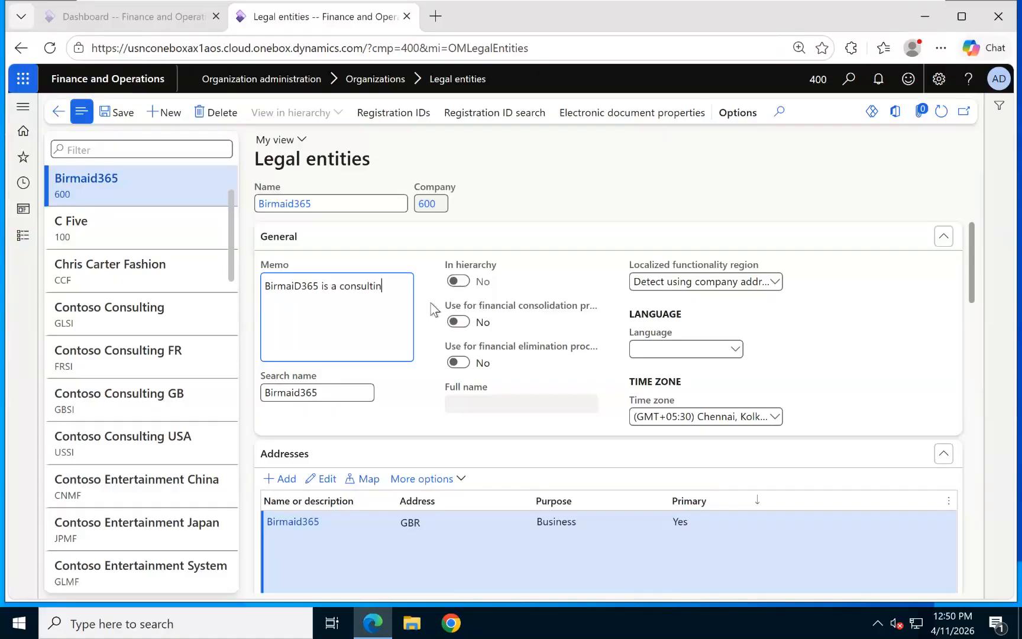
type("g company that implements an")
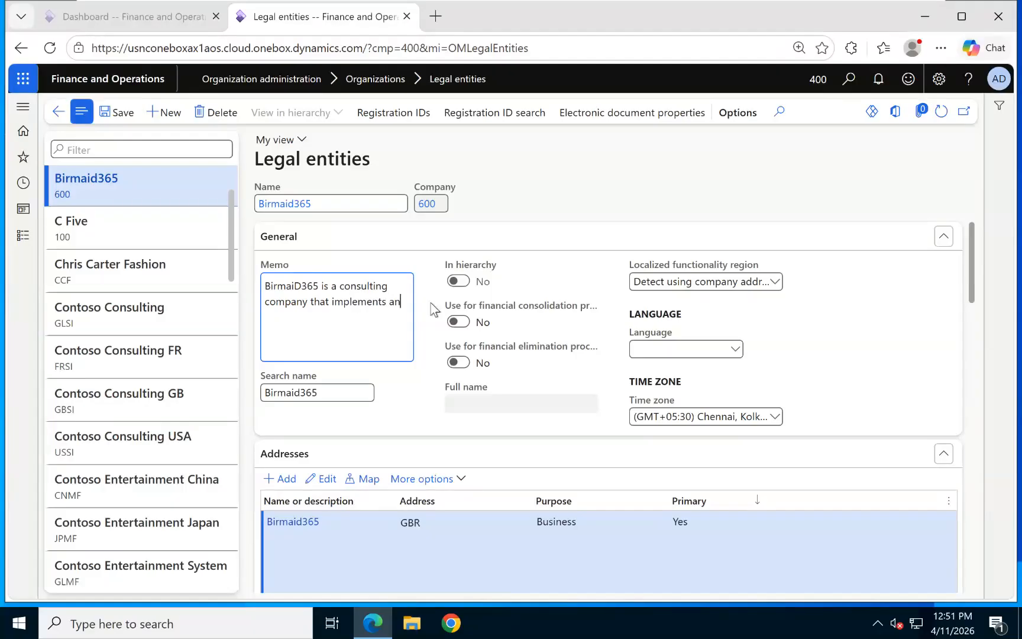
type("d provide support to Comp")
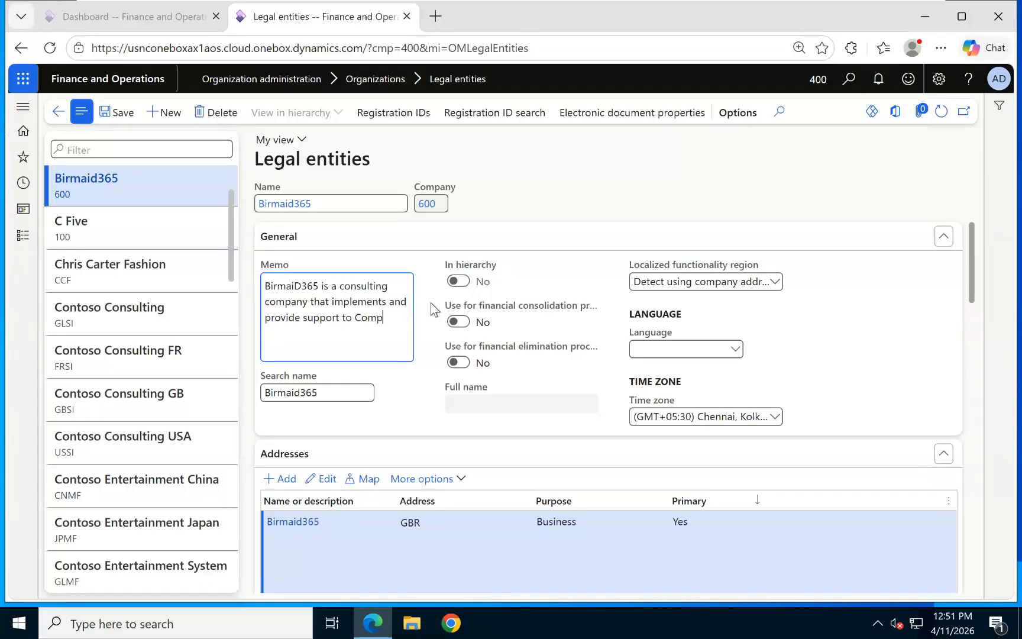
type("anies ")
type("that ")
type("want to ")
type("tr")
key("BackSpace")
key("BackSpace")
type("embar")
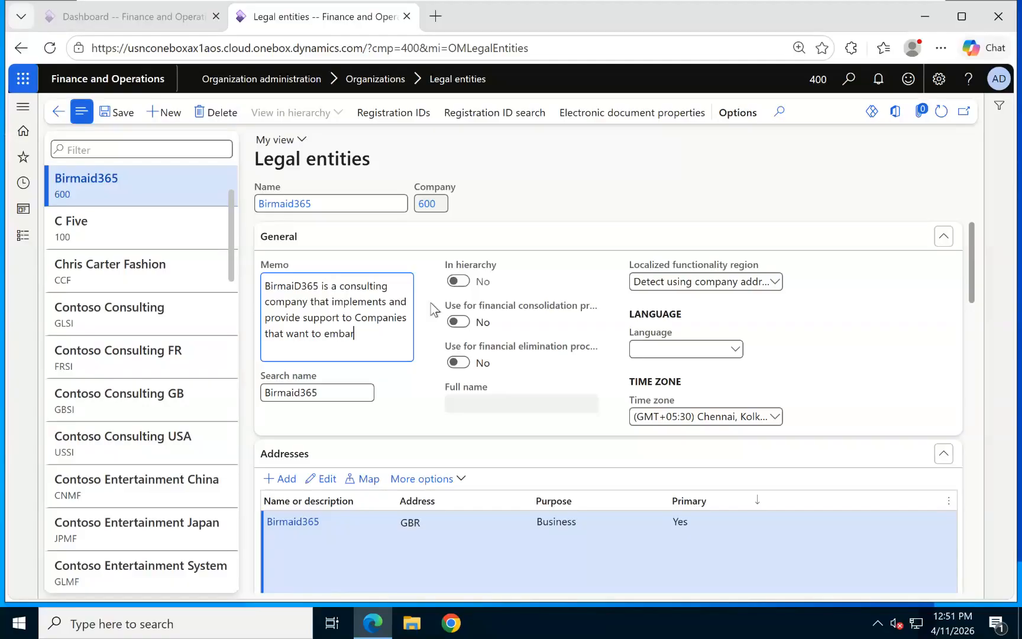
type("k on digital transformation le")
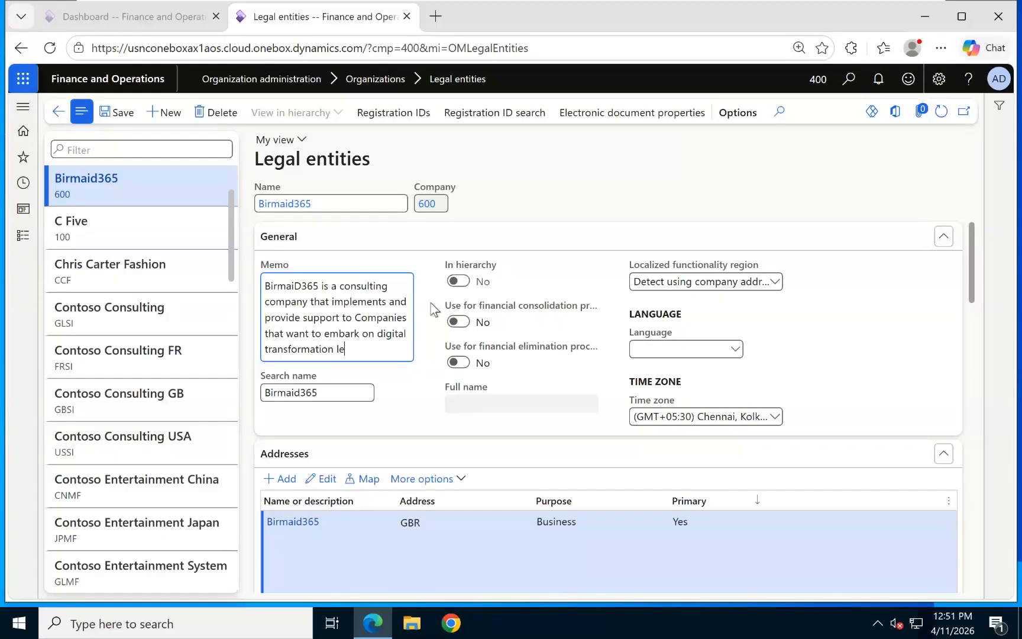
type("veraging D365")
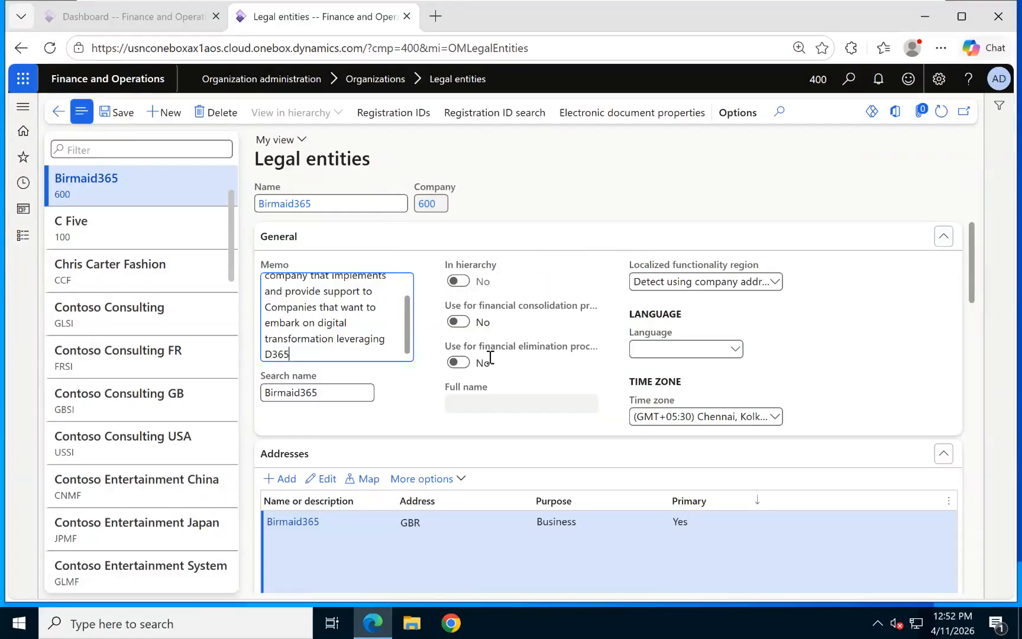
Filter the language lookup by language code with a contains condition and set the legal entity's language to en-gb, English (United Kingdom).
mouse_move(487, 311)
left_click(733, 351)
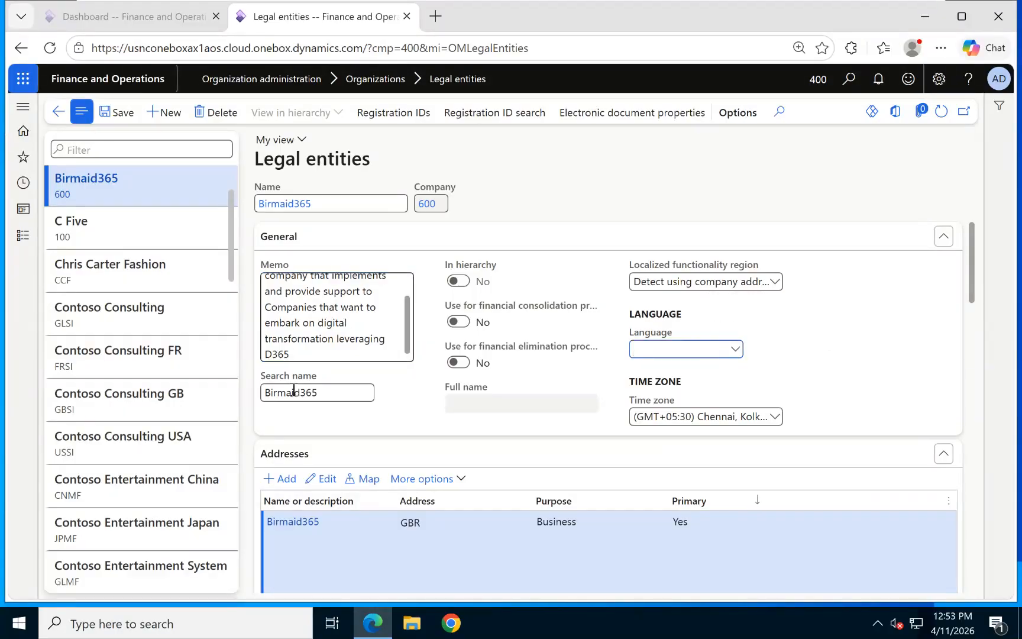
left_click(733, 352)
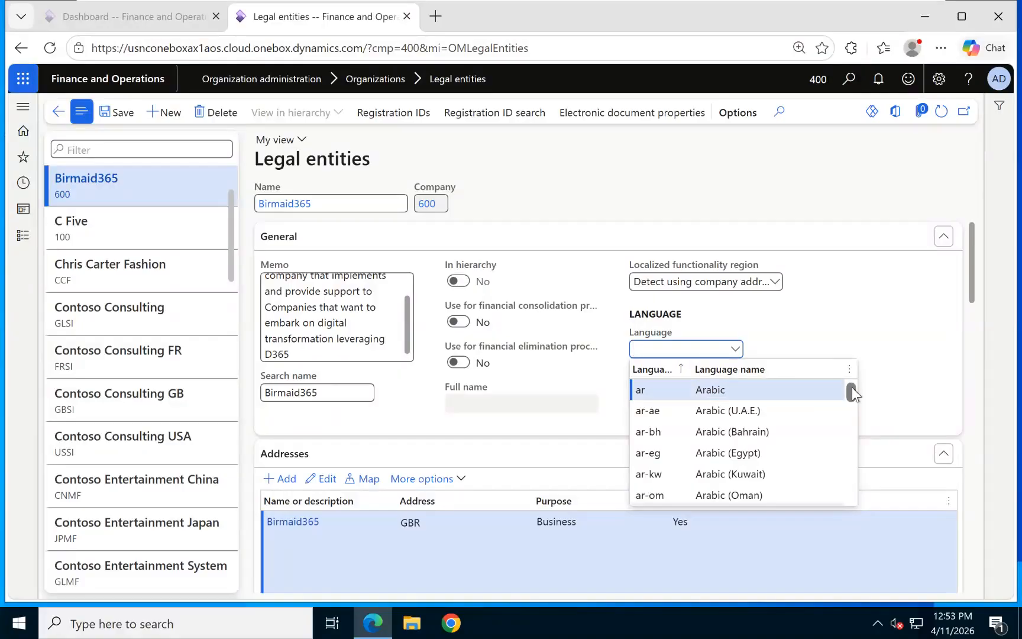
left_click_drag(852, 389, 844, 423)
scroll(804, 443, "up", 10)
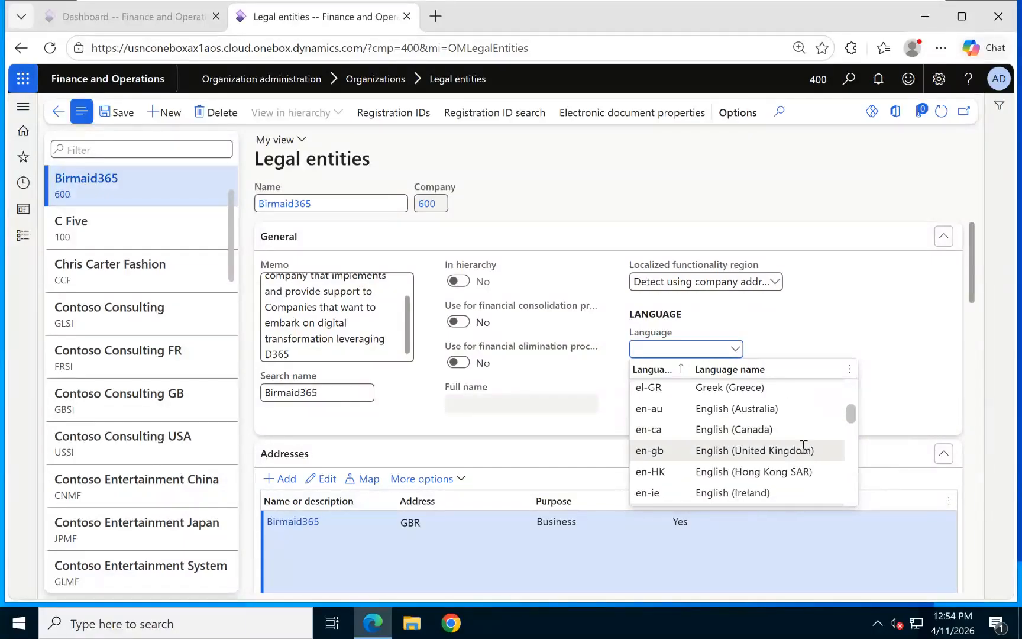
left_click(758, 371)
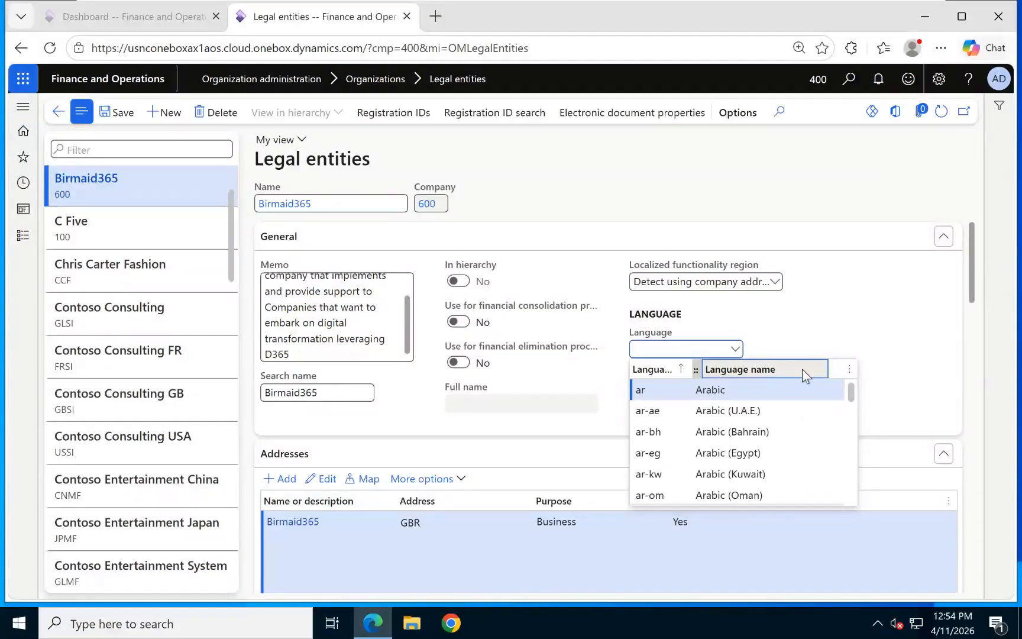
left_click(651, 369)
left_click(683, 464)
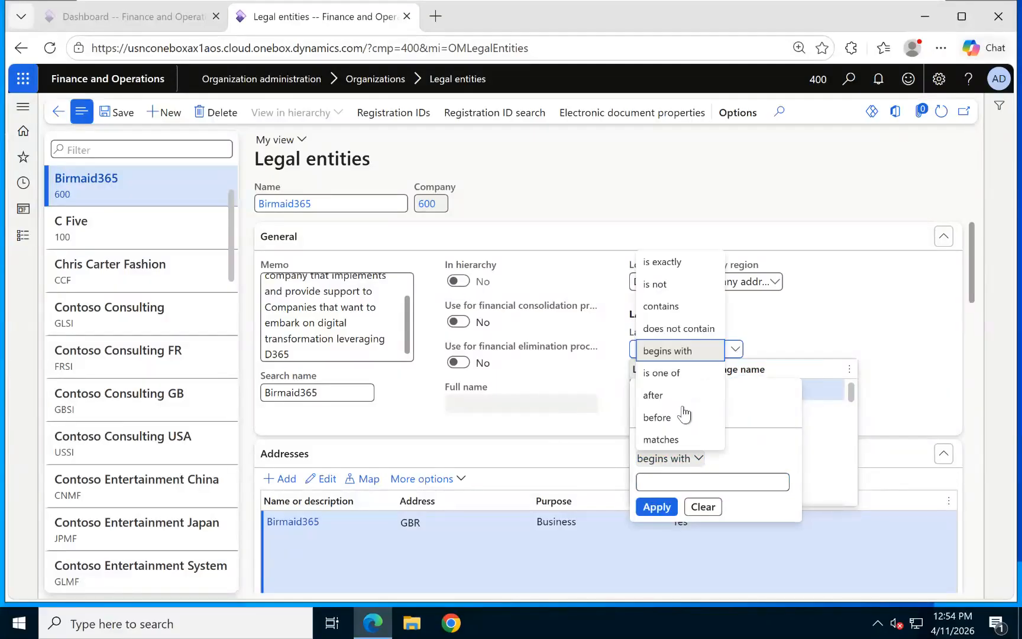
left_click(669, 304)
left_click(689, 481)
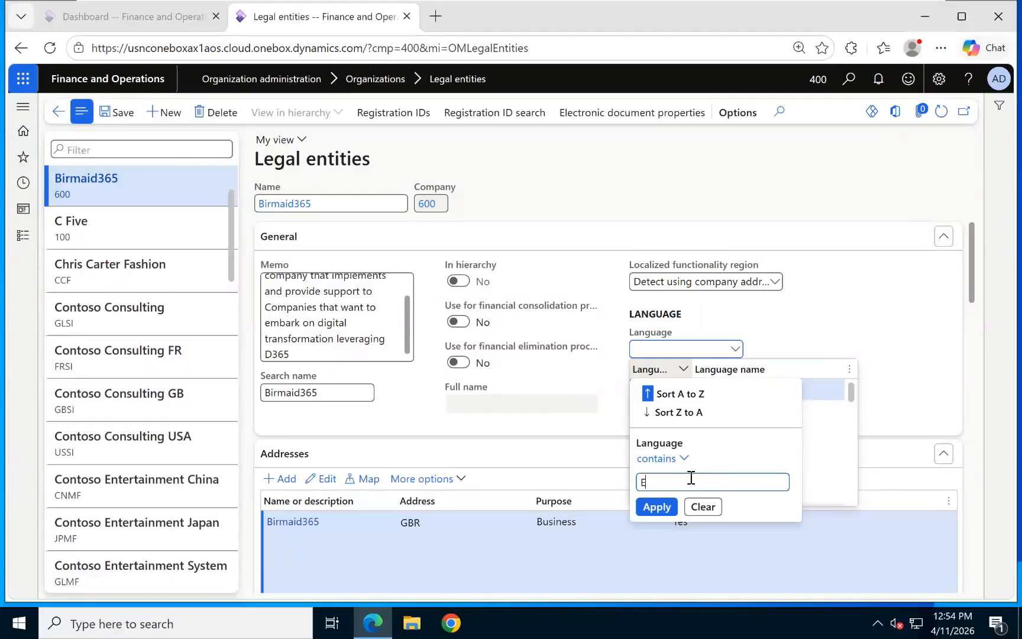
left_click(656, 507)
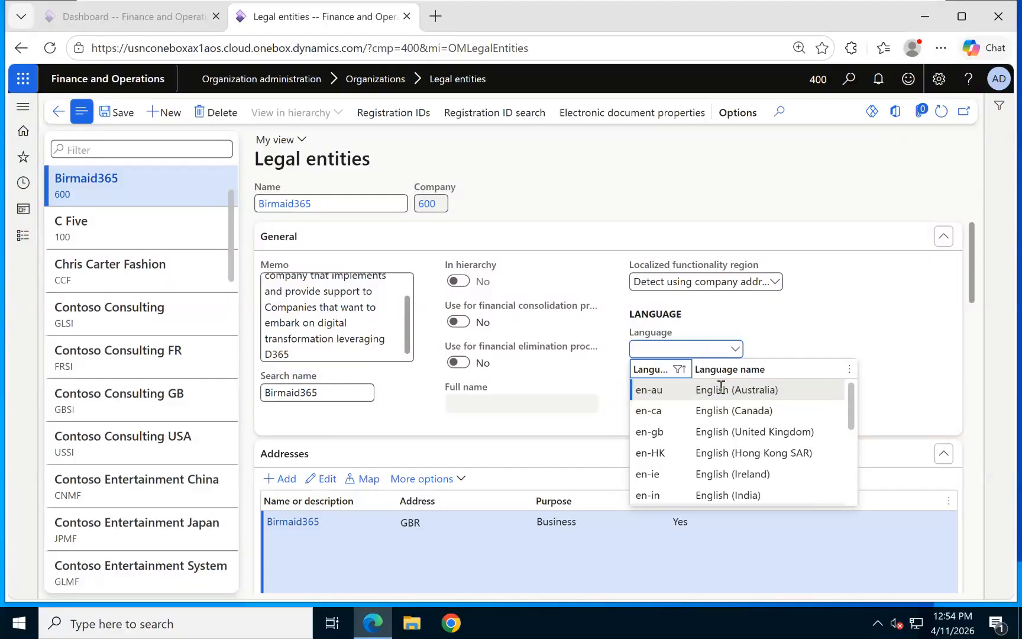
left_click(677, 430)
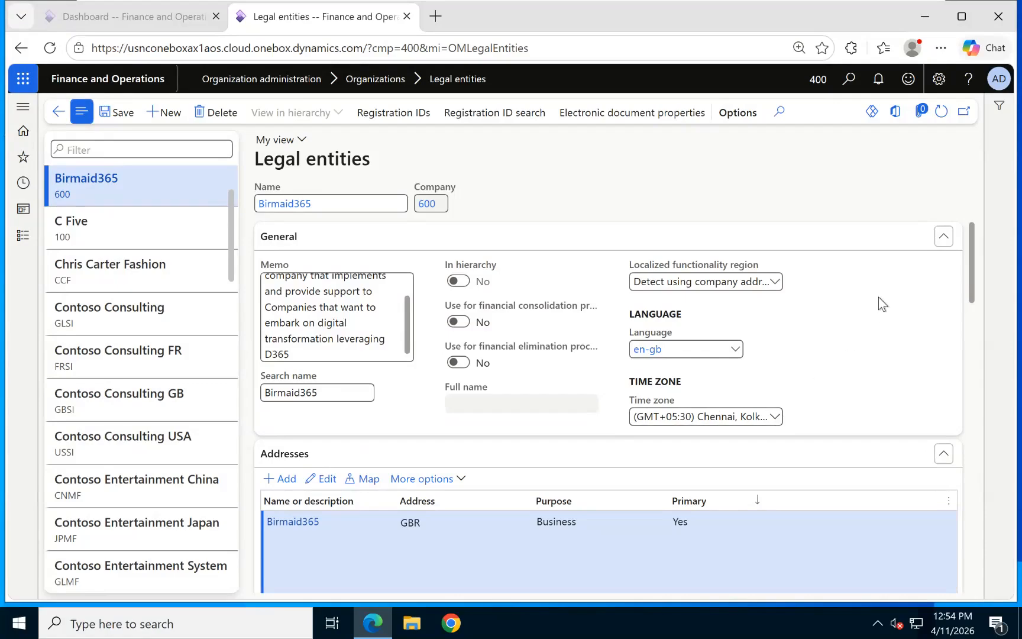
Review the time zones available for the legal entity and close the list without choosing another one.
left_click_drag(963, 274, 963, 320)
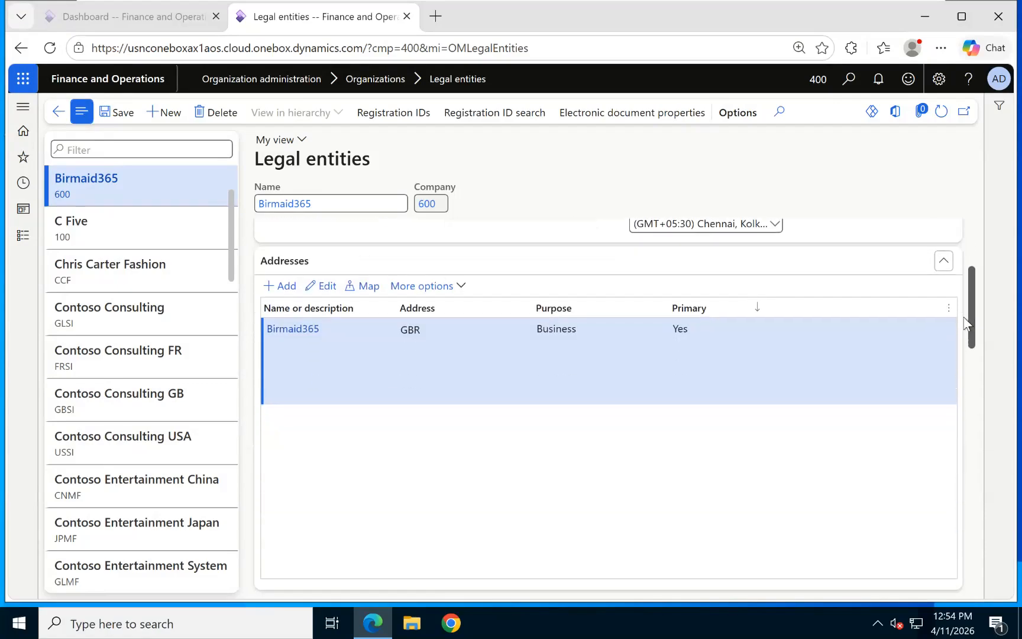
scroll(559, 392, "up", 2)
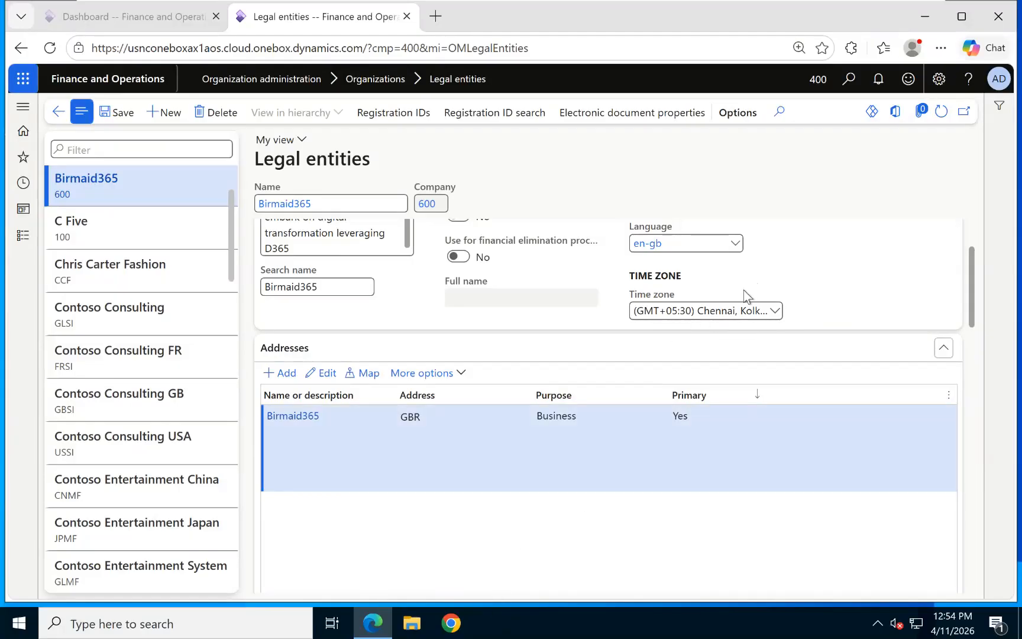
left_click(774, 313)
left_click(776, 312)
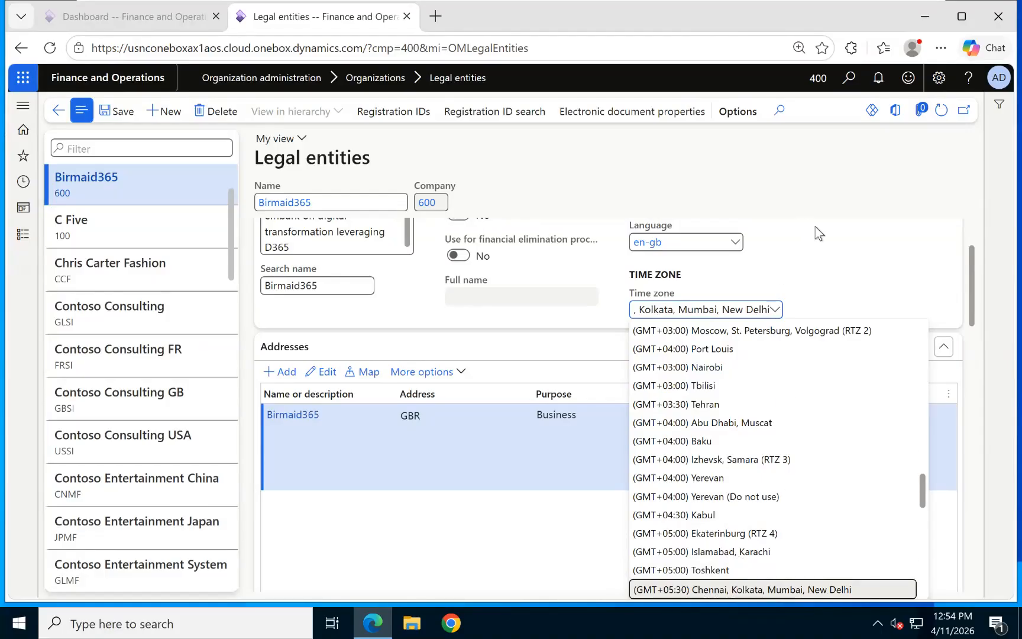
left_click(859, 253)
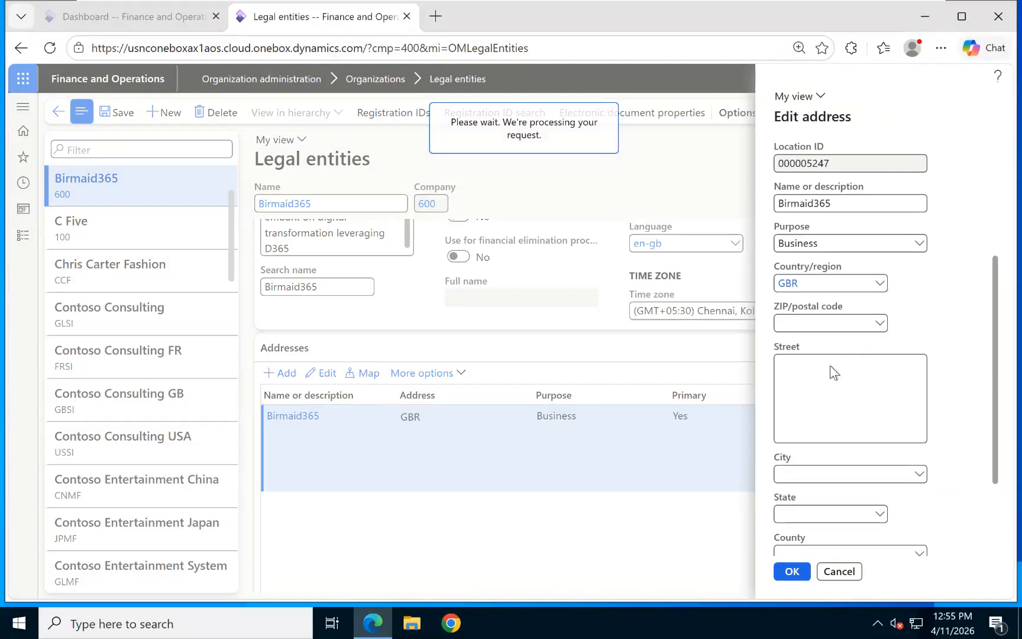
Edit the Birmaid365 business address to use postal code EC1A in London, mark it primary for its country/region, and confirm the address.
left_click(881, 326)
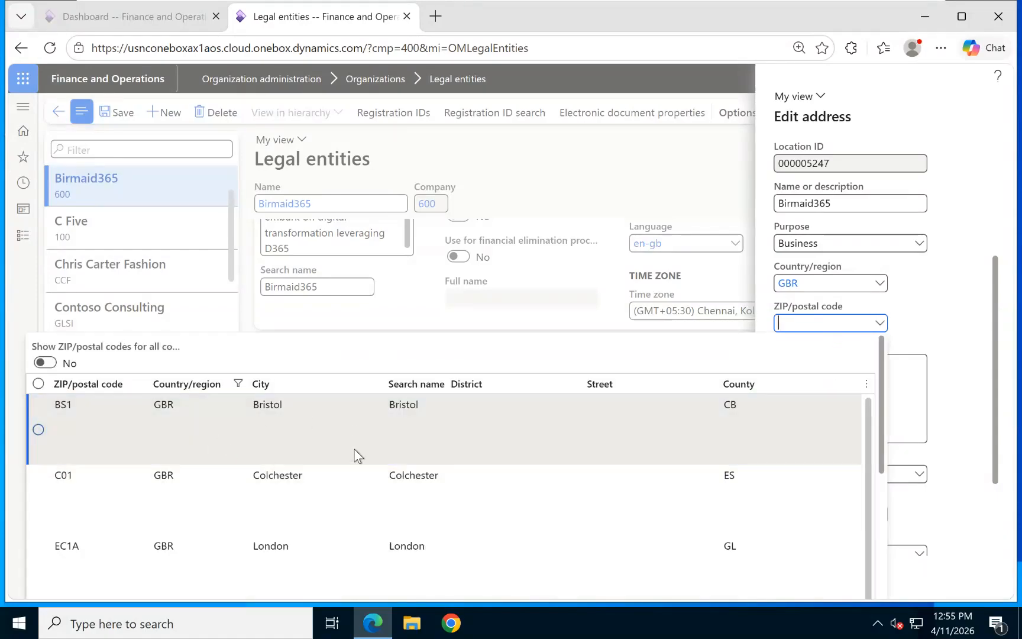
left_click(356, 541)
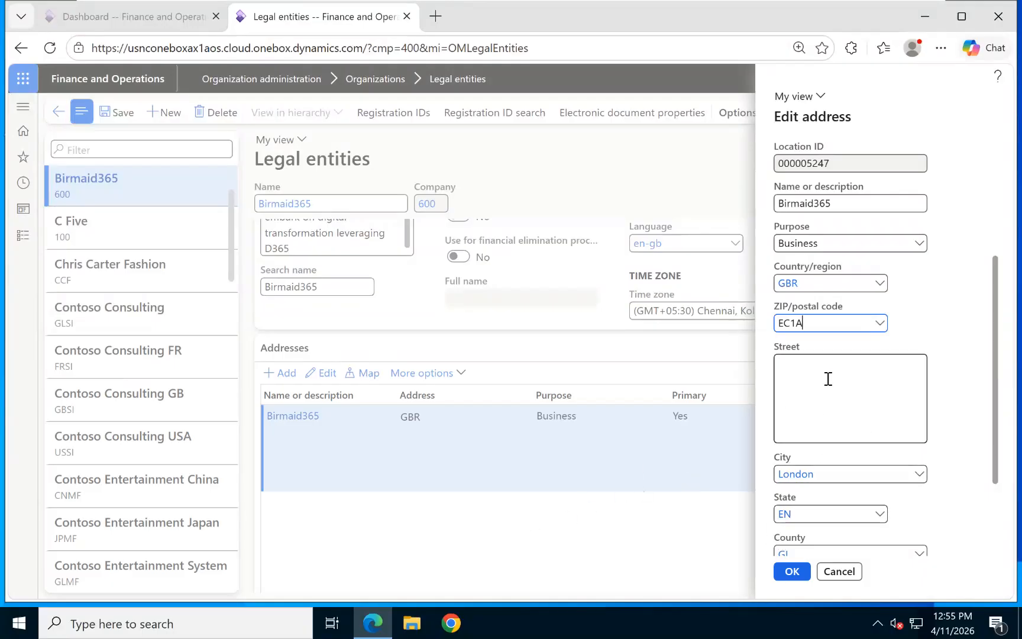
left_click(823, 396)
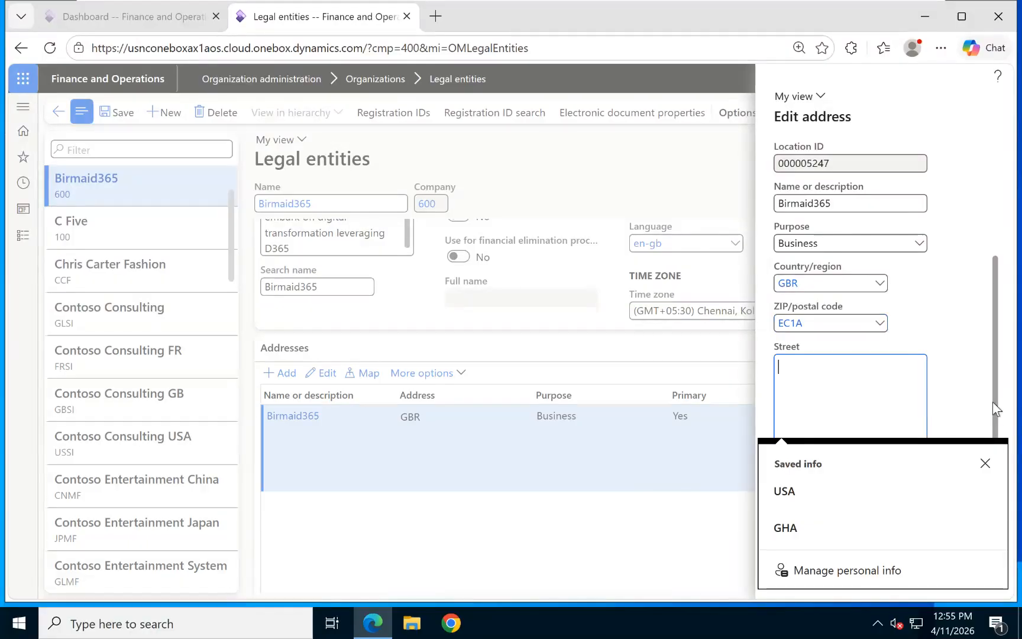
key("Escape")
scroll(991, 370, "down", 3)
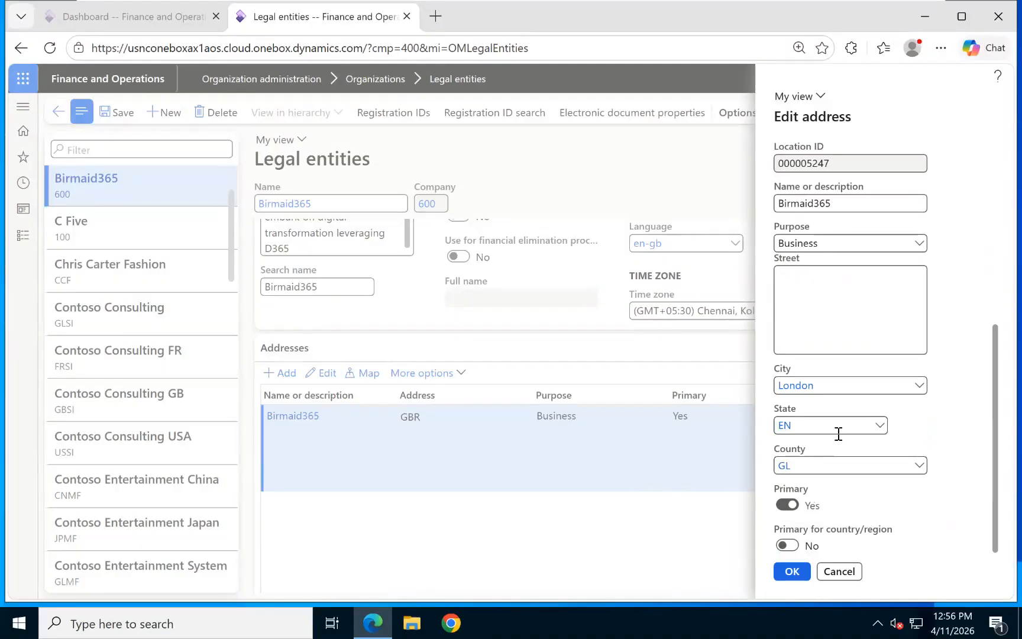
left_click(786, 545)
left_click(794, 572)
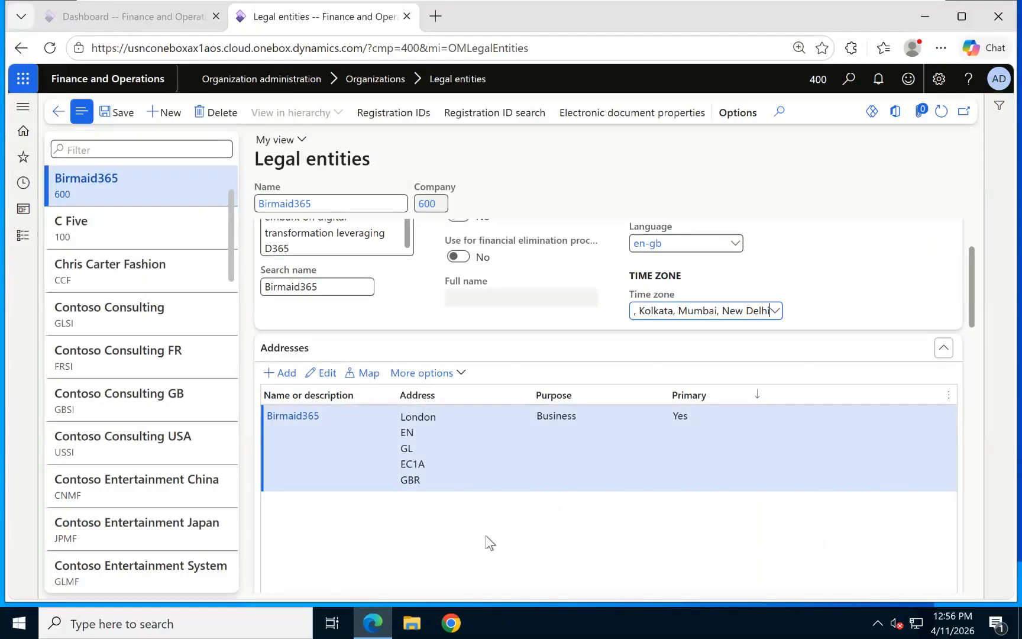
Start another address for the legal entity and choose GBR by filtering the country/region lookup for descriptions containing "United Kingdom".
left_click(334, 414)
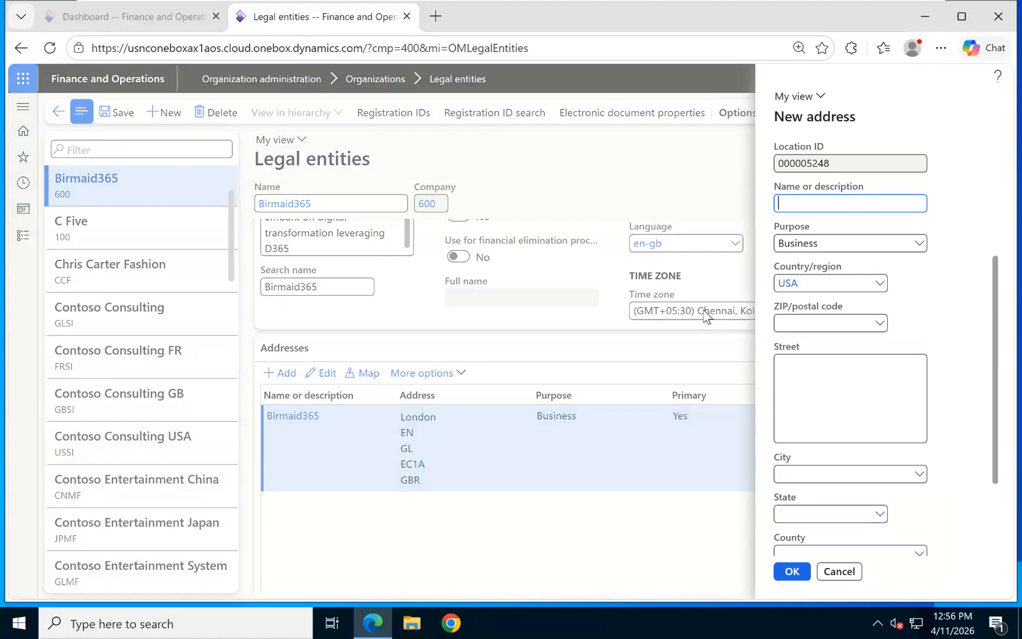
left_click(879, 284)
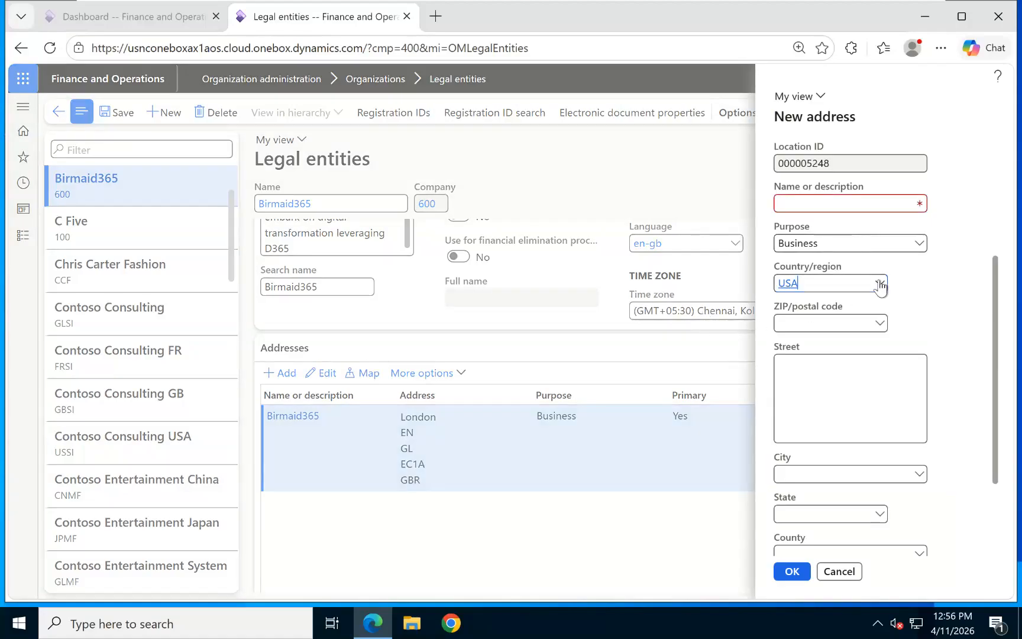
left_click(686, 304)
type("United Ki")
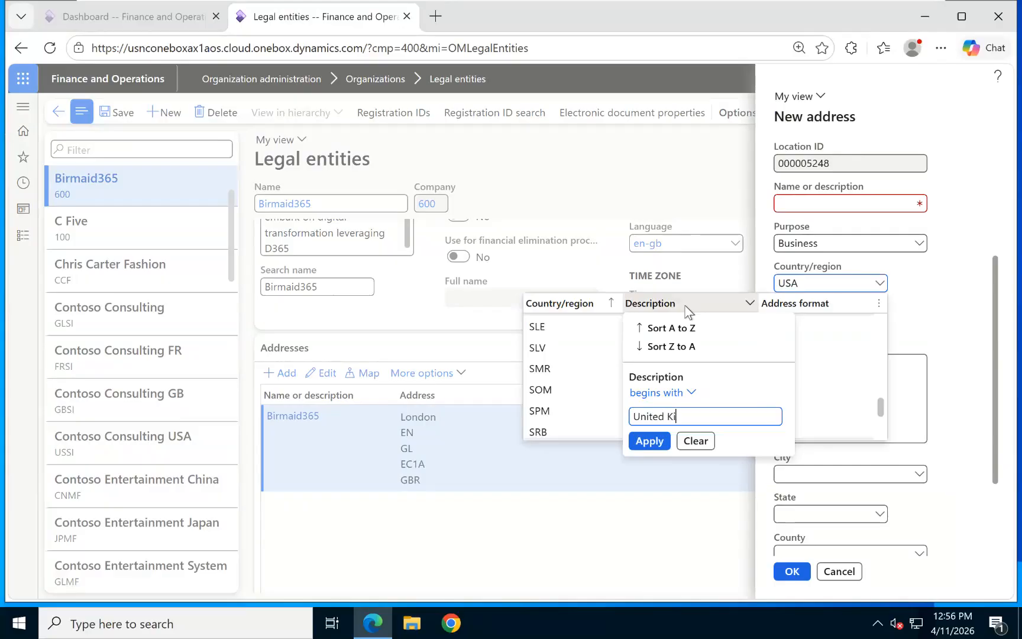
type("ngdom")
left_click(667, 391)
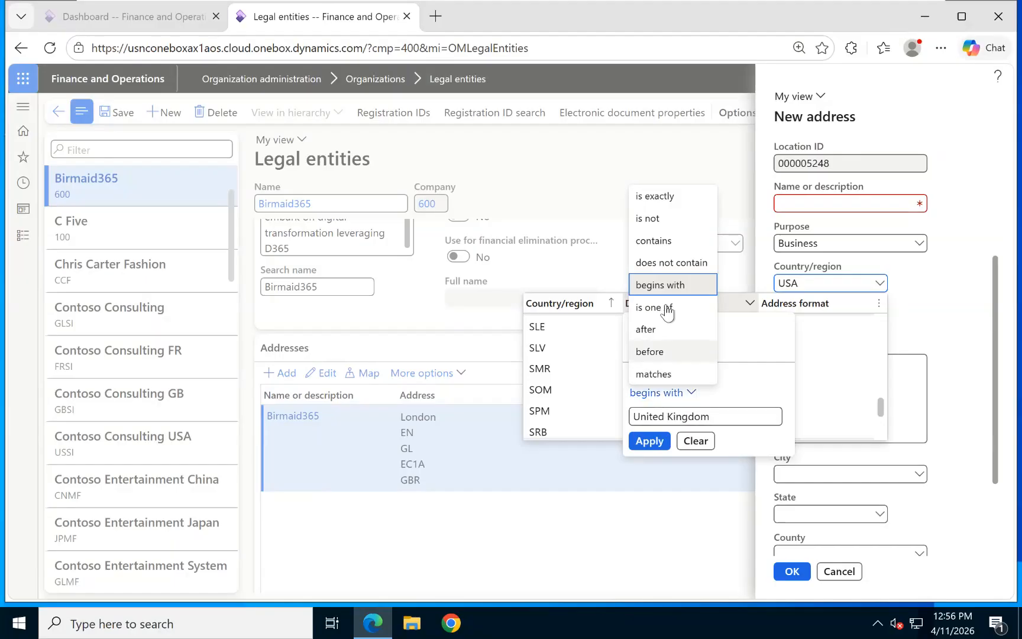
left_click(655, 240)
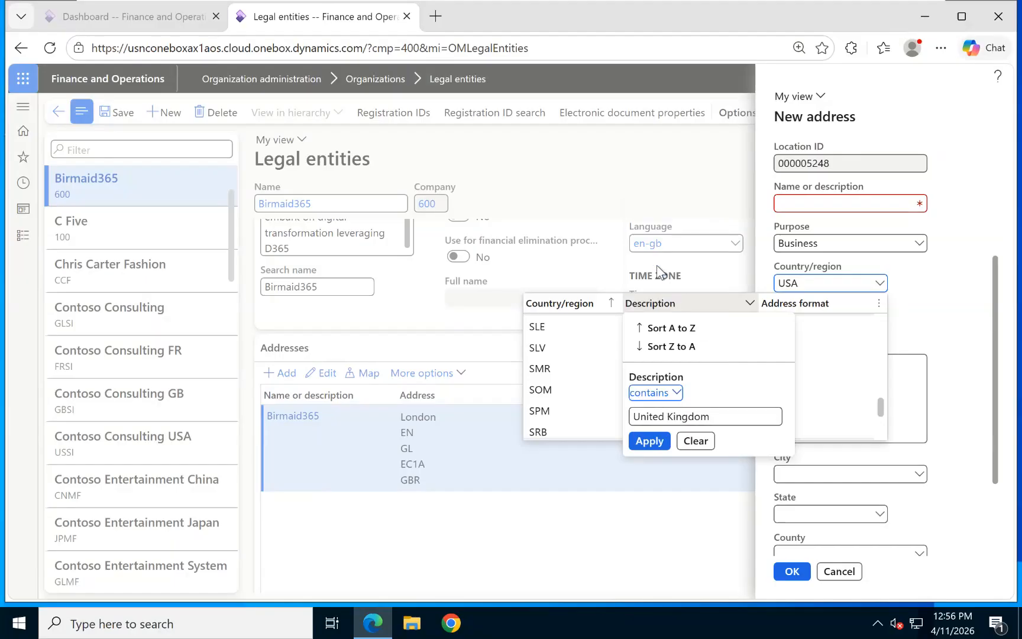
left_click(649, 442)
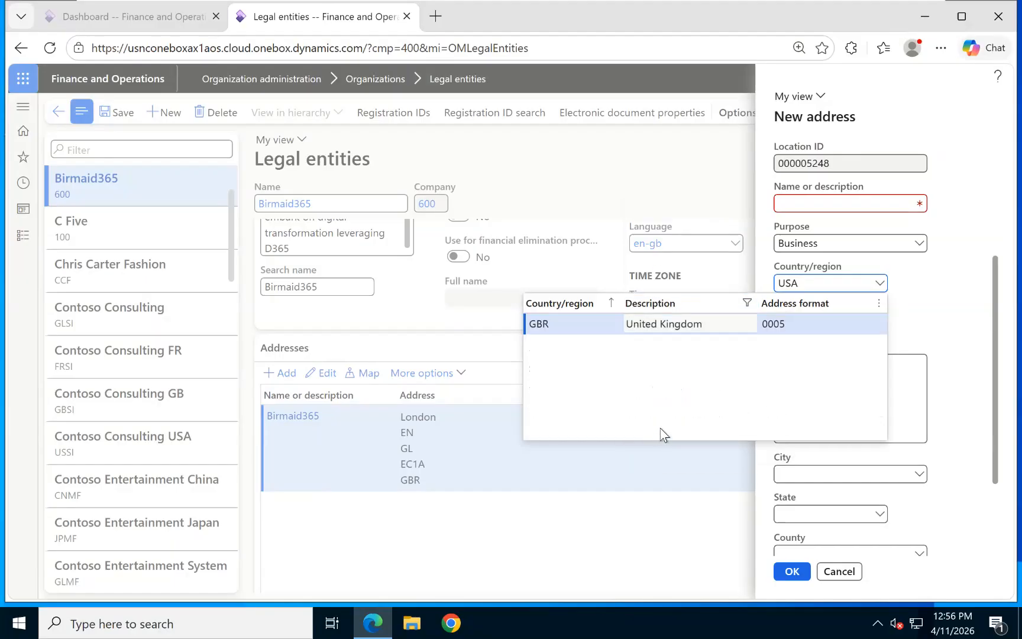
left_click(581, 324)
Name the new United Kingdom address Birmaid365.
left_click(834, 201)
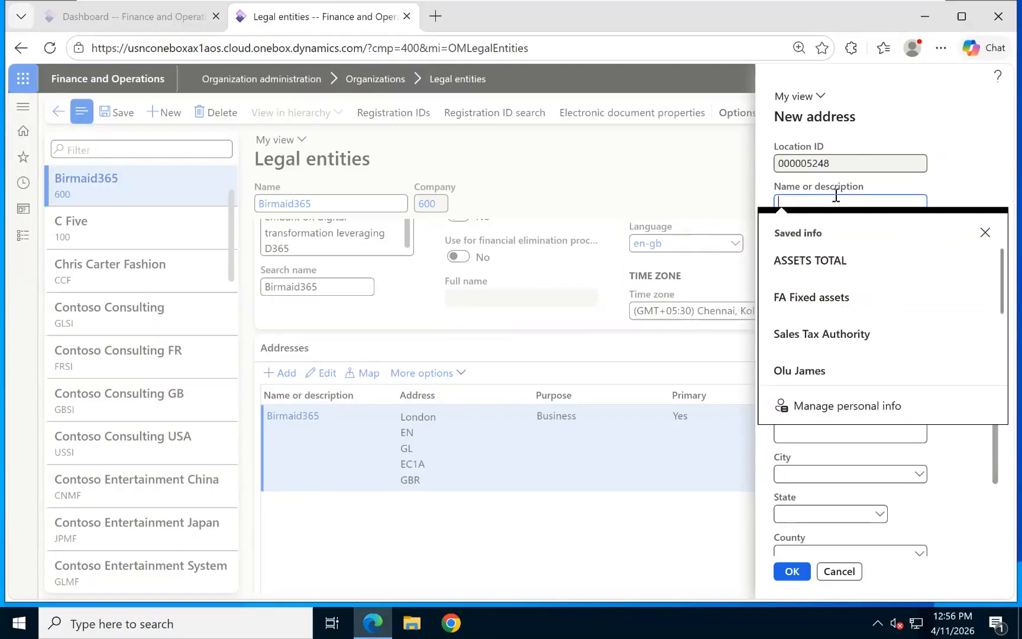
left_click(583, 343)
left_click(830, 202)
type("Birmaid365")
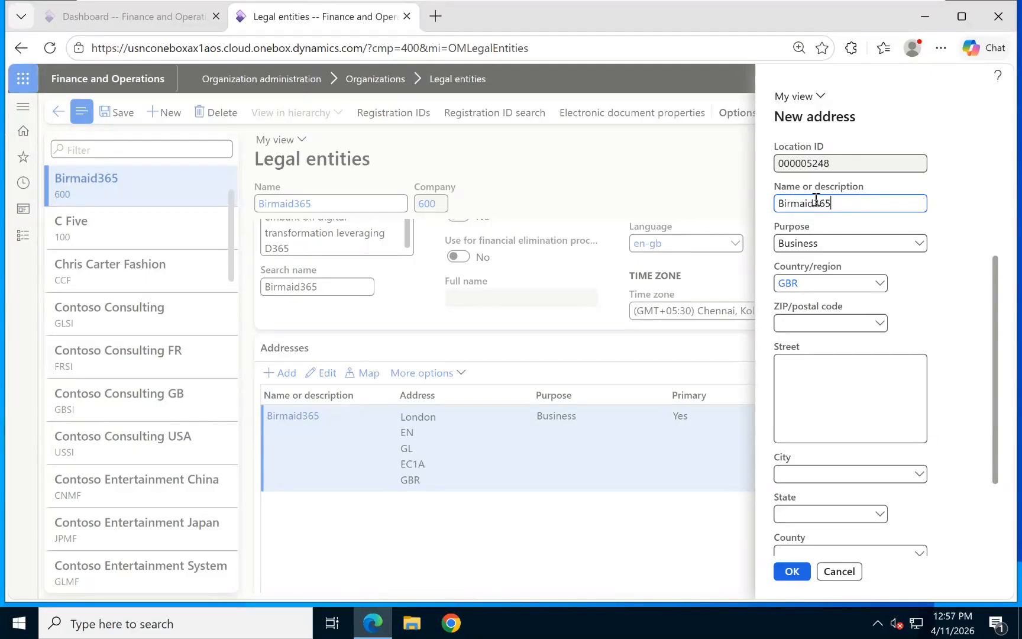
left_click_drag(814, 203, 849, 205)
Choose postal code BS1 in Bristol for the new address, leave it non-primary, and confirm the address.
left_click(851, 324)
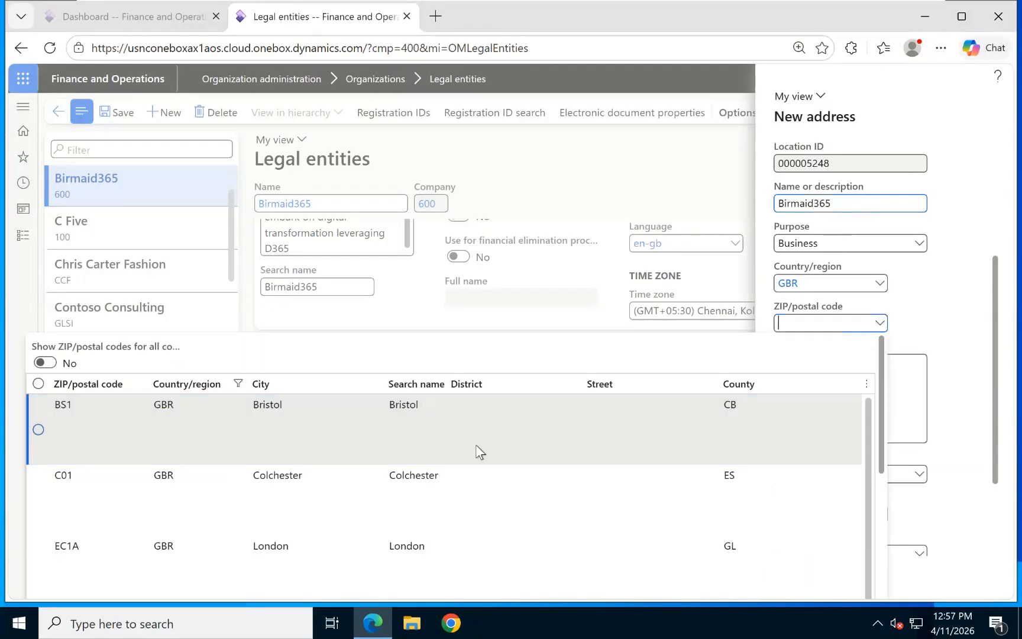
left_click(527, 423)
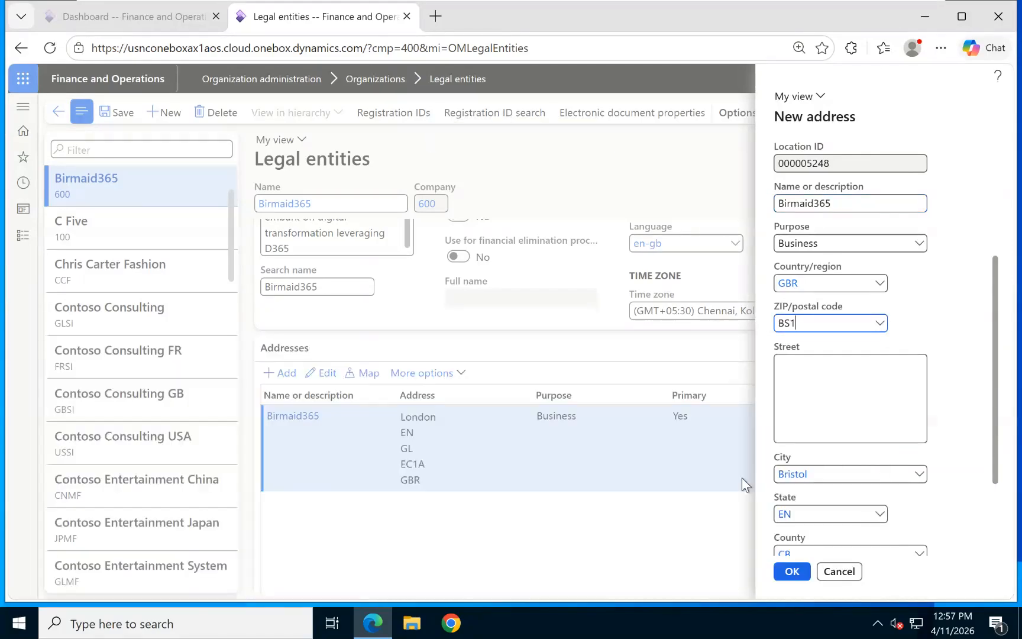
scroll(843, 447, "down", 2)
scroll(828, 473, "down", 1)
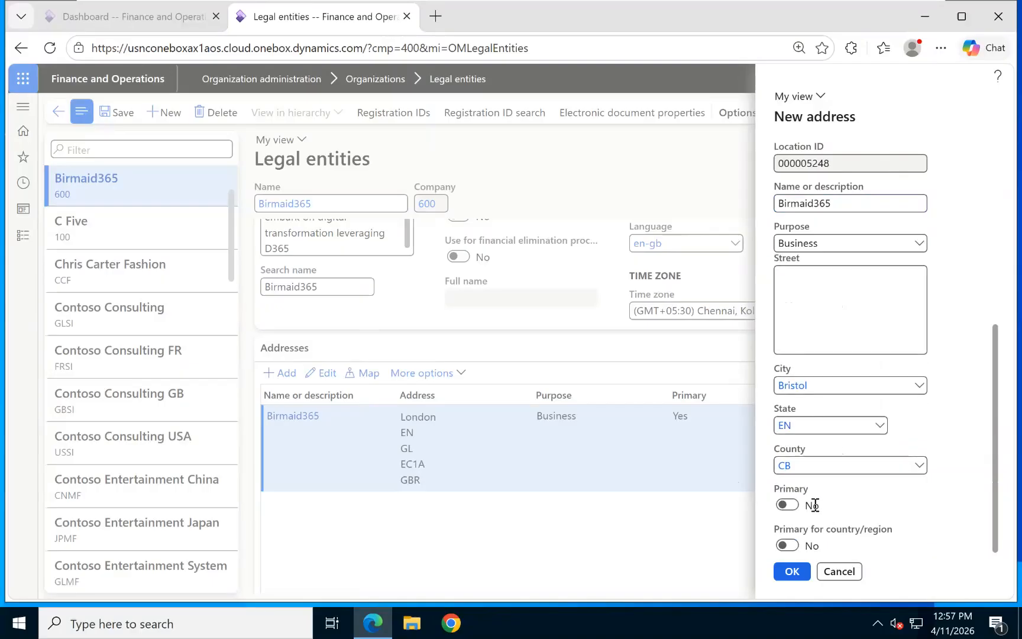
left_click(789, 570)
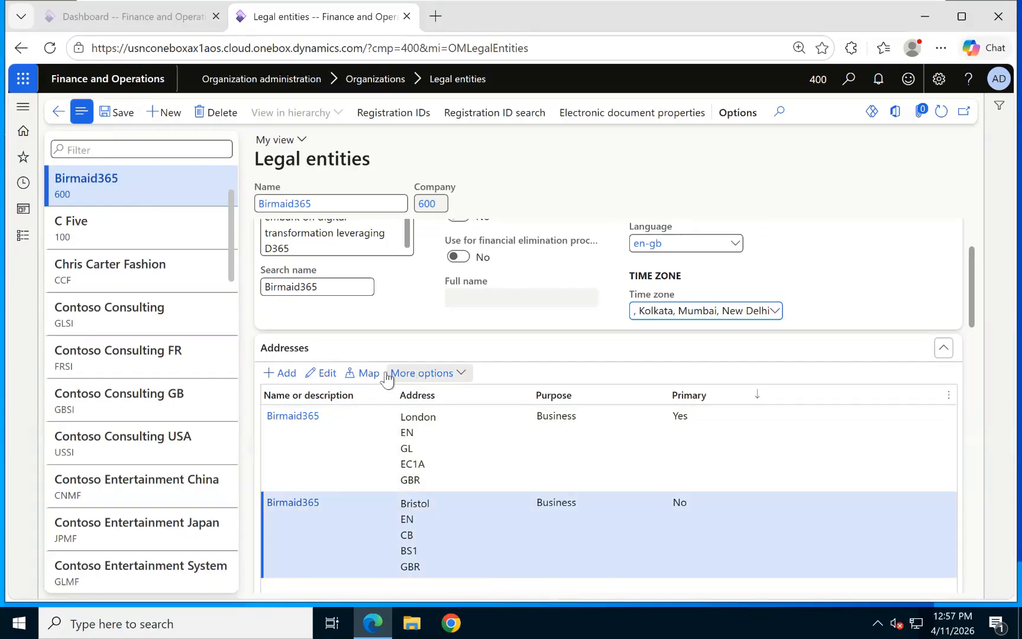
Inspect the Bristol address on the map and in its advanced details with contact information, and return to the legal entity.
left_click(366, 377)
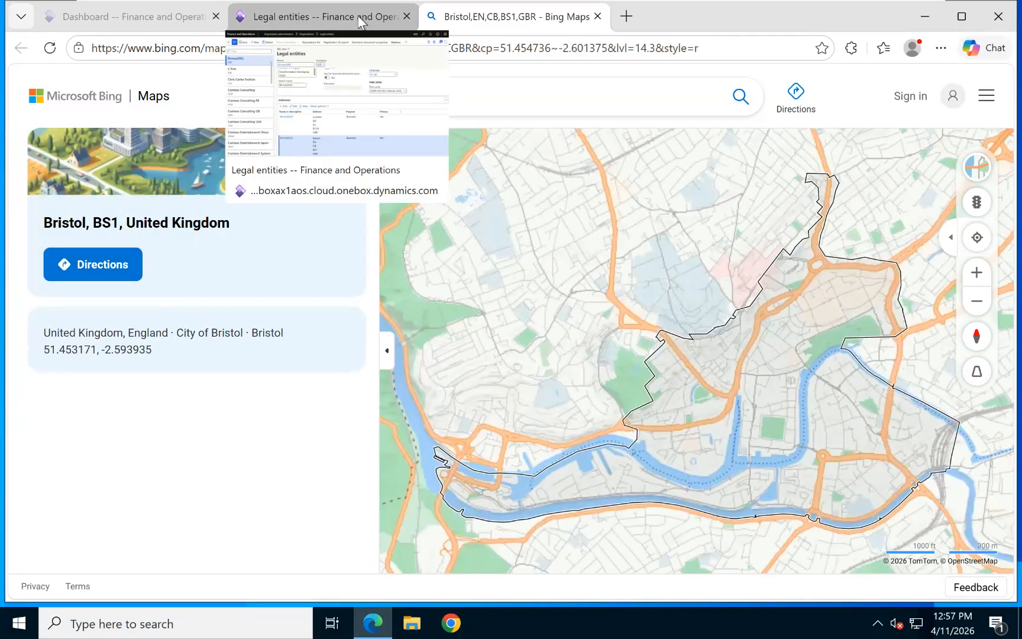
left_click(341, 16)
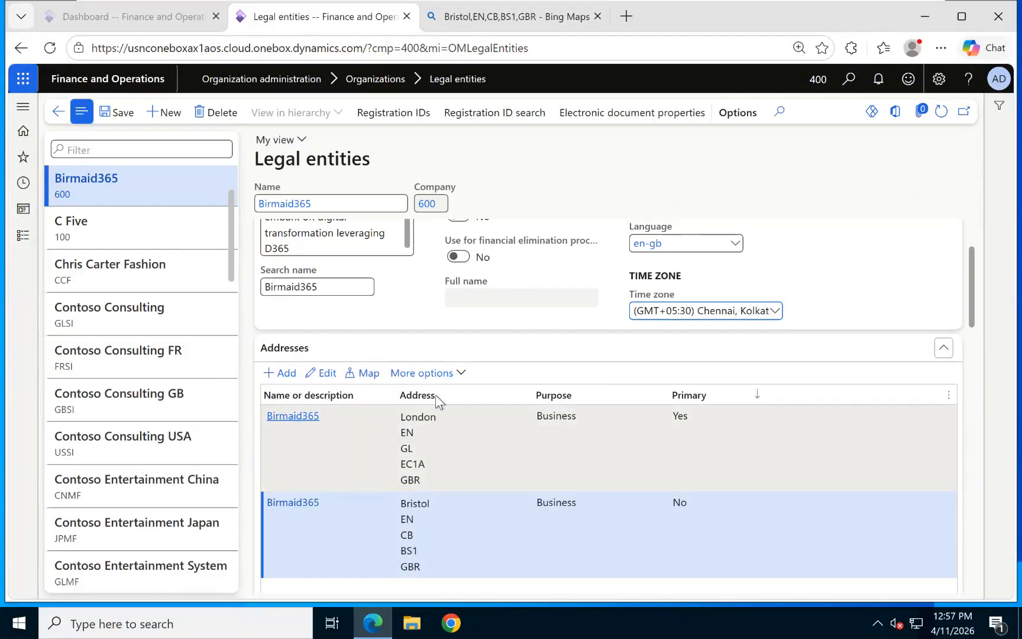
left_click(463, 374)
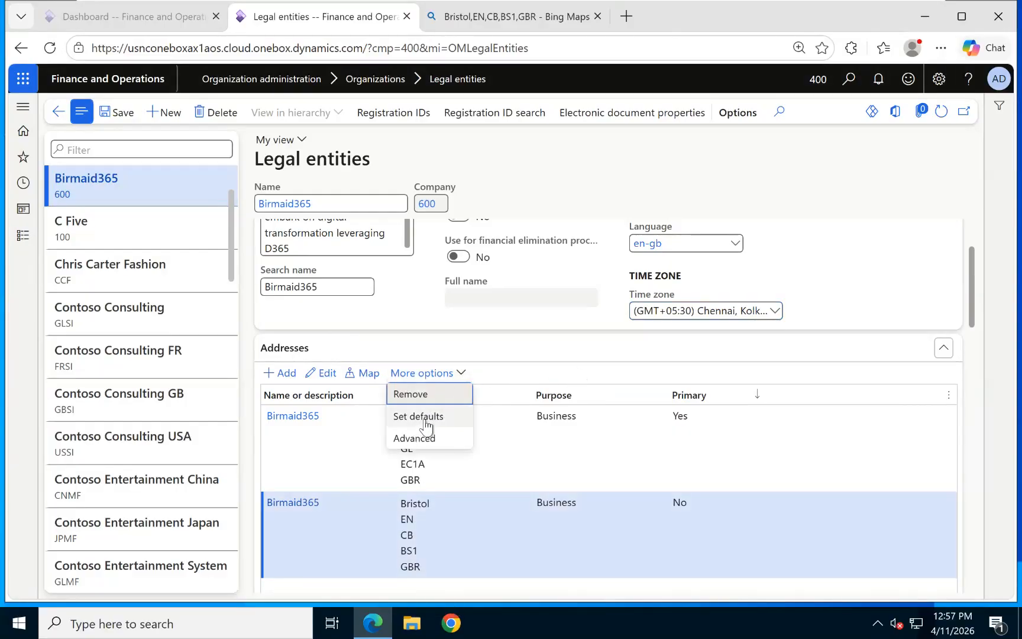
left_click(436, 443)
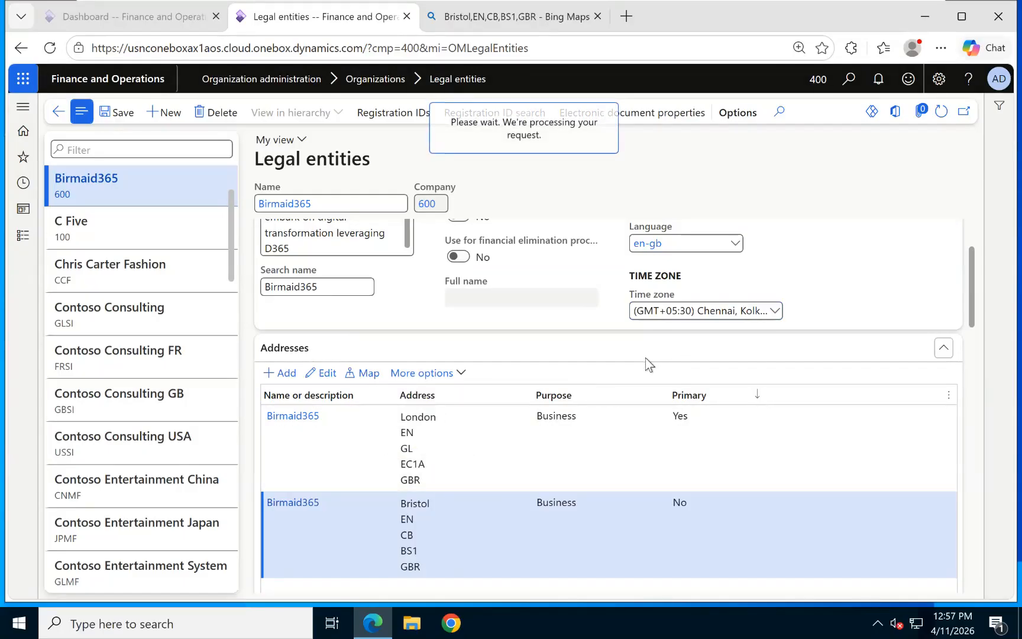
left_click(955, 417)
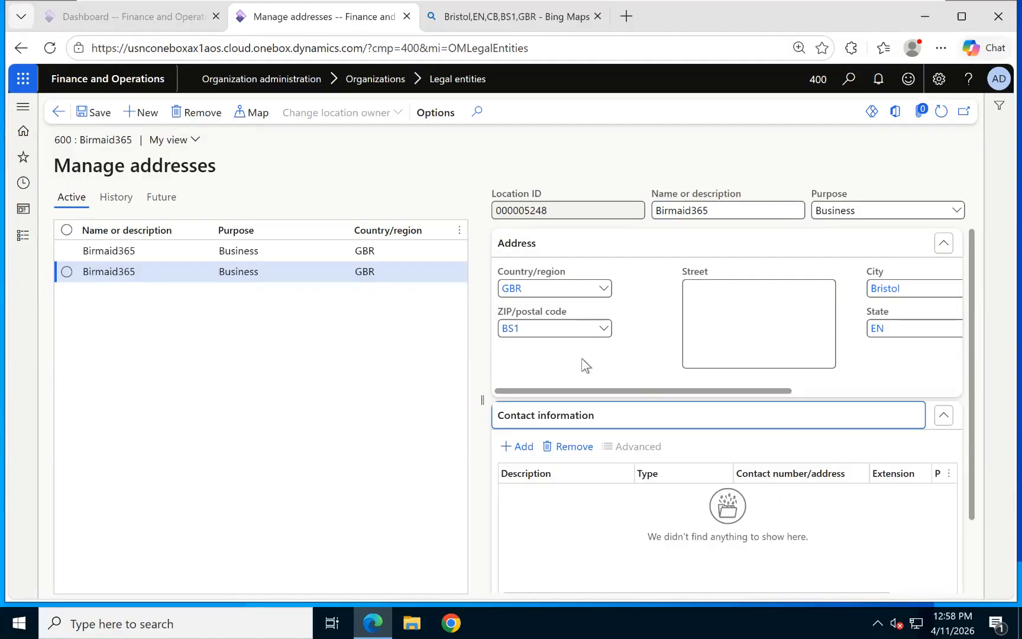
left_click(59, 116)
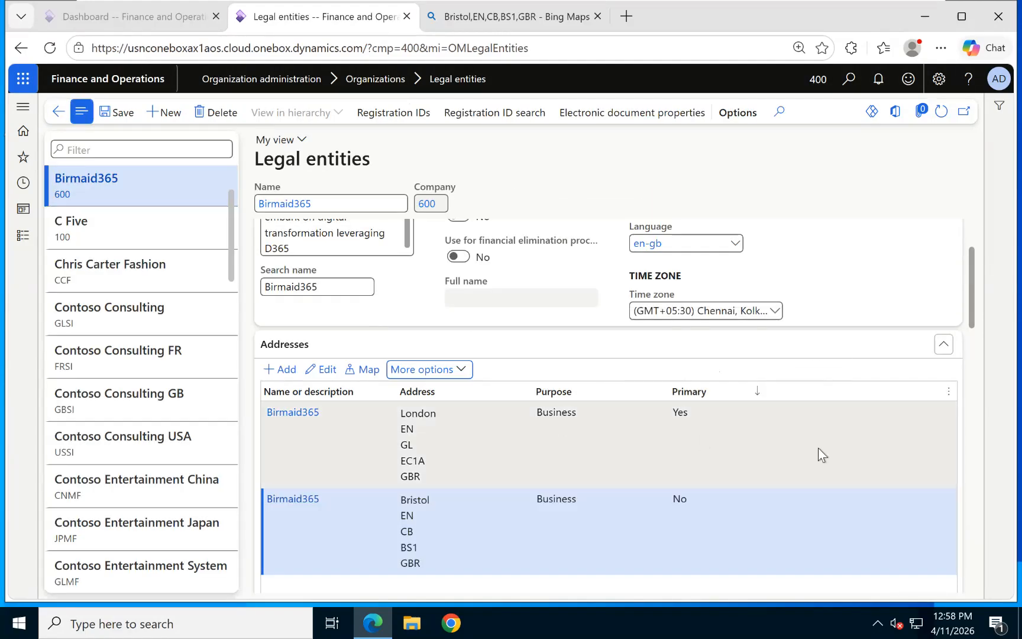
Add a Phone contact described as "Phone number" with the company's phone number, mark it primary, and save the legal entity.
left_click_drag(973, 281, 970, 359)
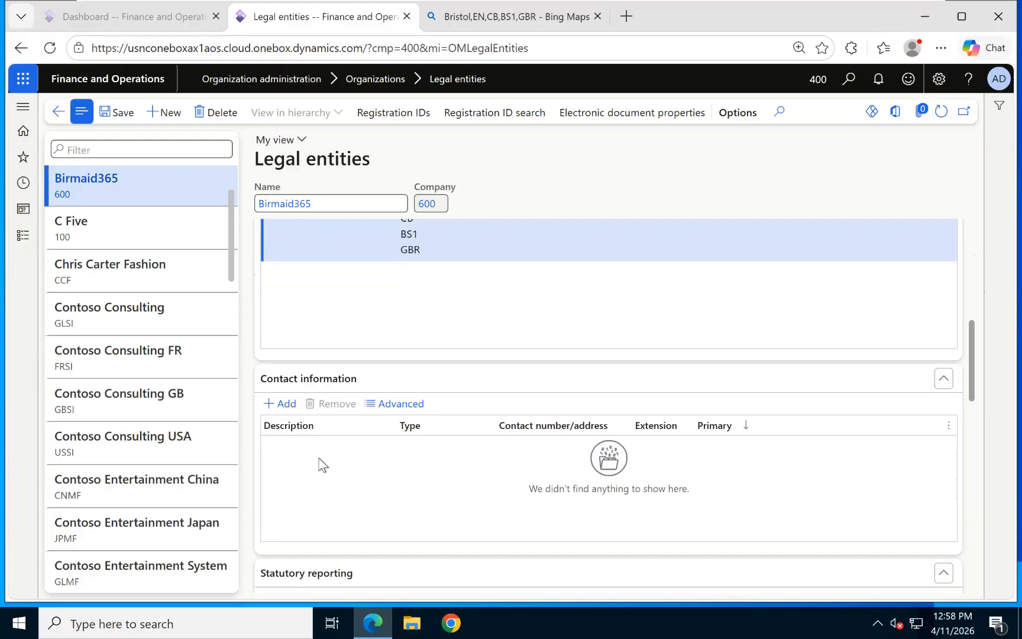
left_click(284, 406)
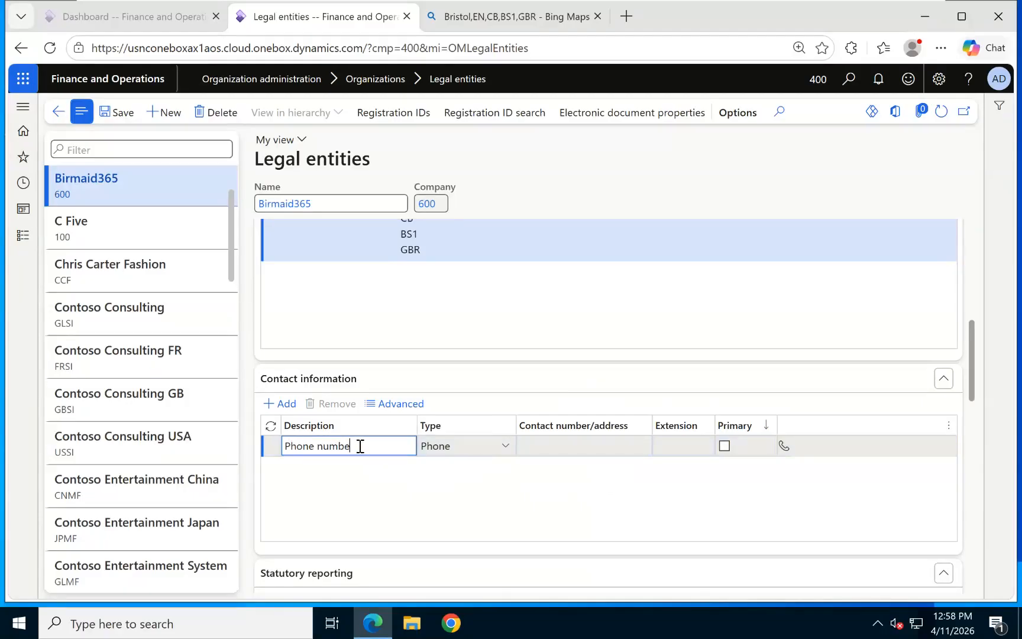
left_click(506, 450)
left_click(598, 449)
left_click(598, 450)
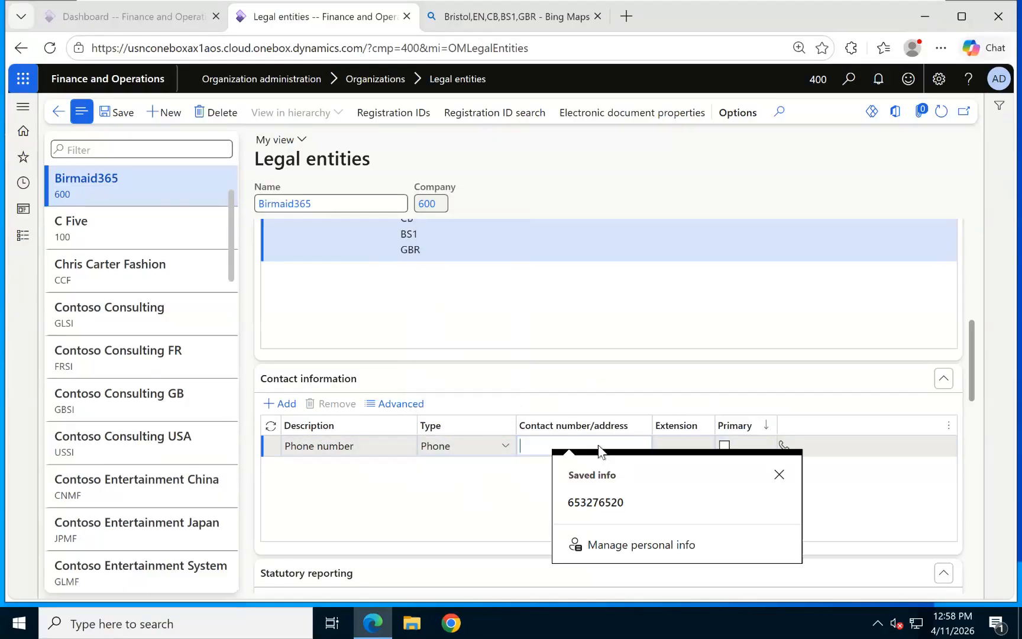
left_click(568, 500)
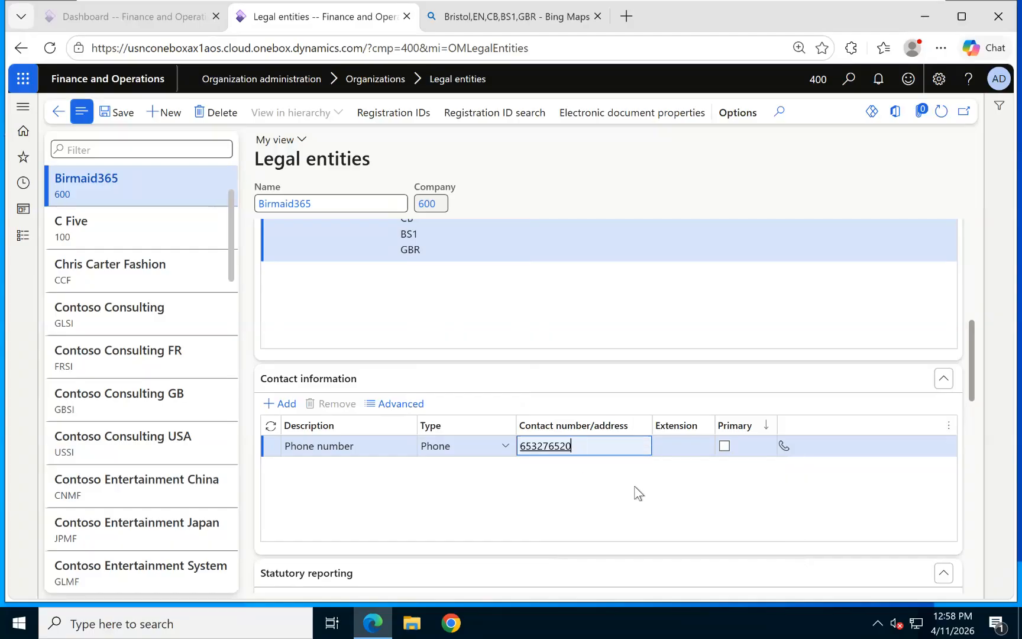
left_click(728, 451)
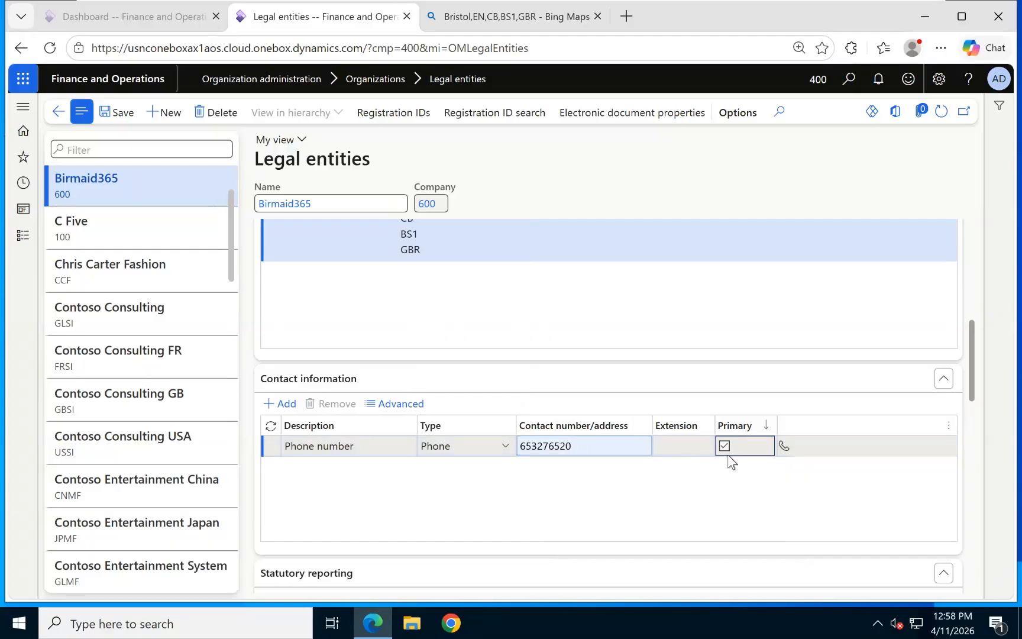
left_click(123, 114)
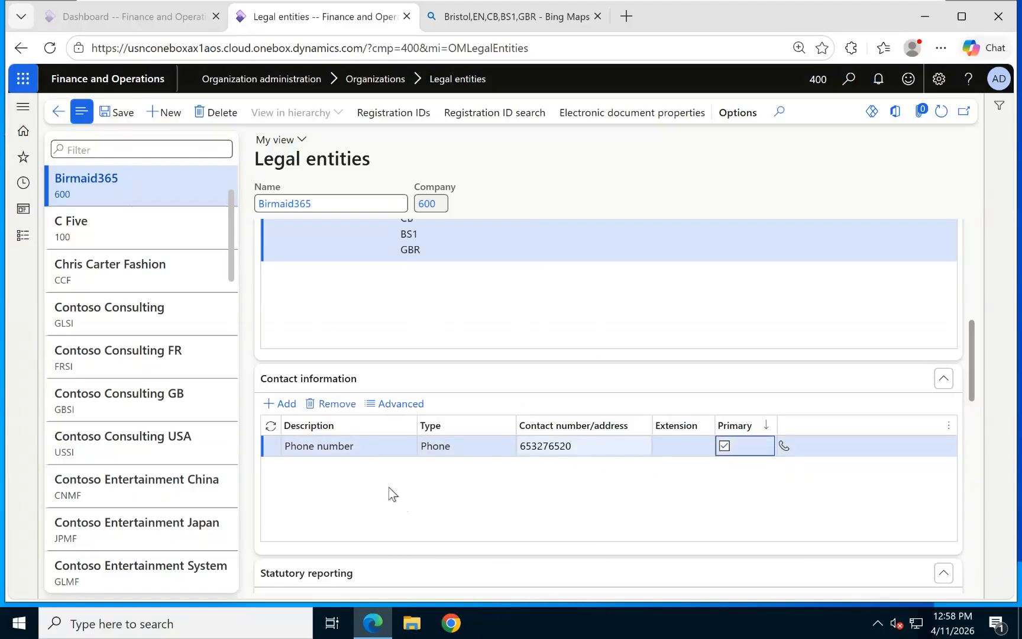
Add a contact described as "Email" of type Email address, enter the company's e-mail address, and mark it primary.
left_click(277, 404)
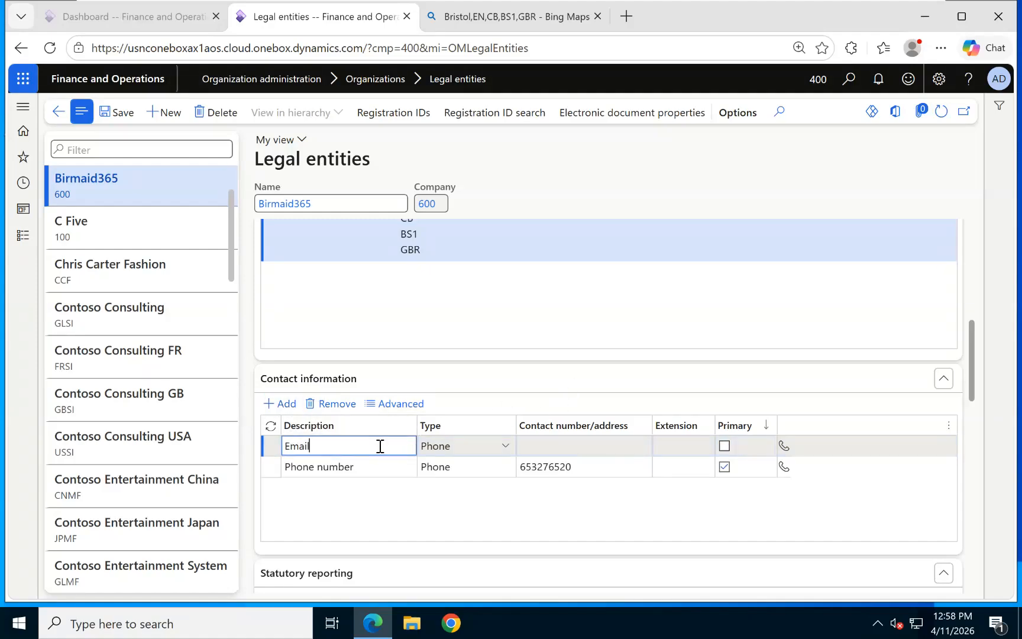
left_click(508, 449)
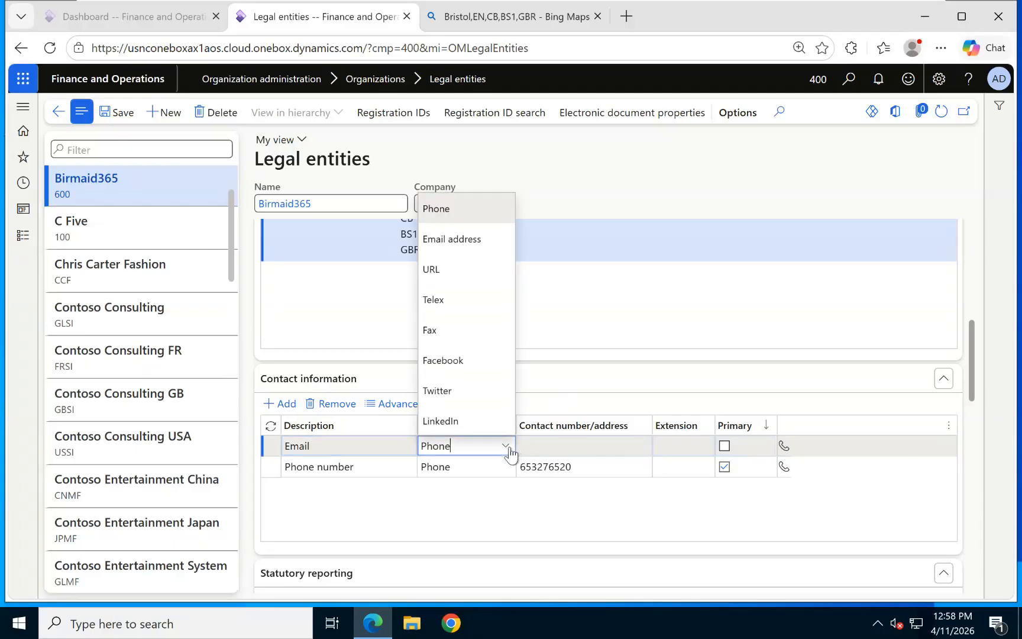
left_click(465, 236)
left_click(560, 447)
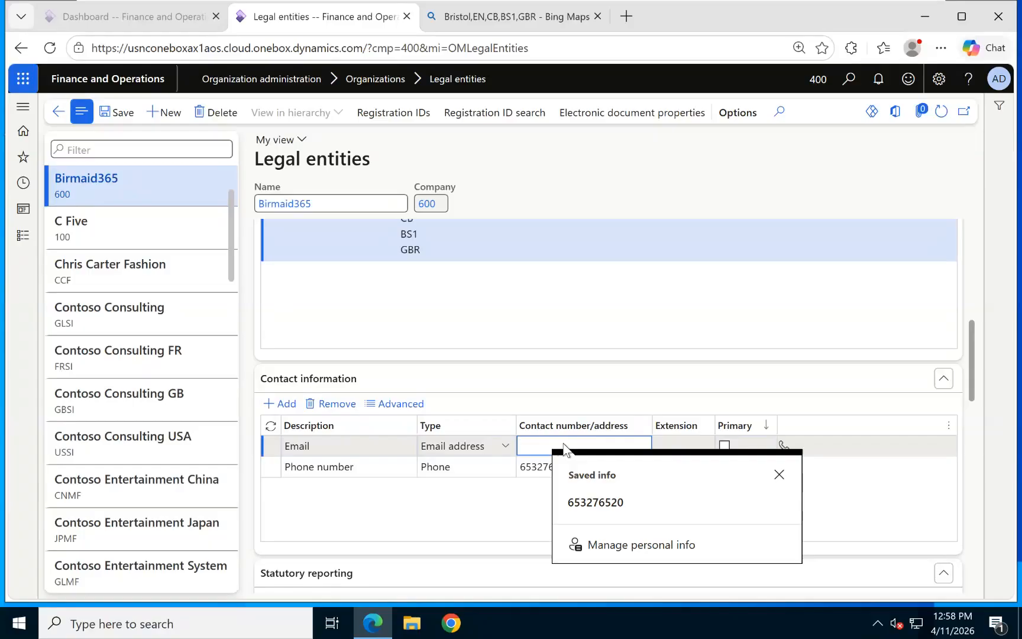
type("Bi")
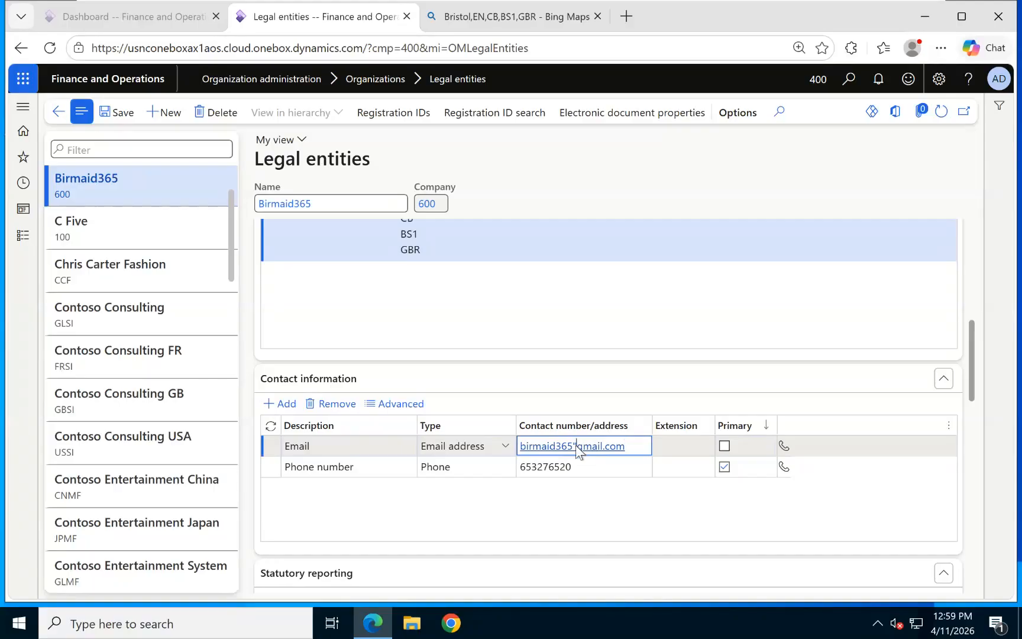
key("Delete")
type("@")
left_click(726, 448)
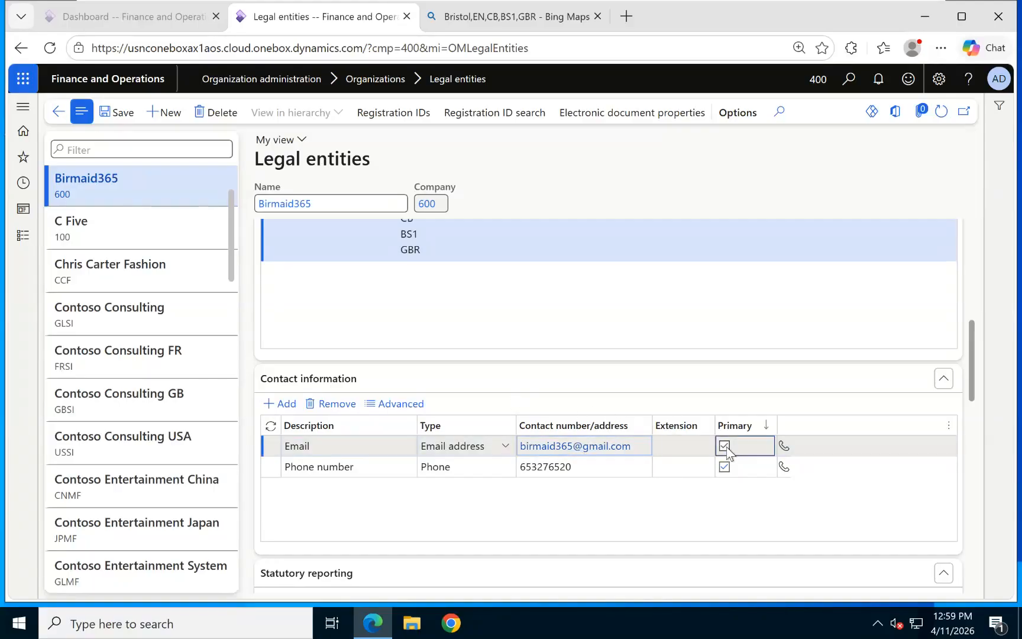
left_click(287, 405)
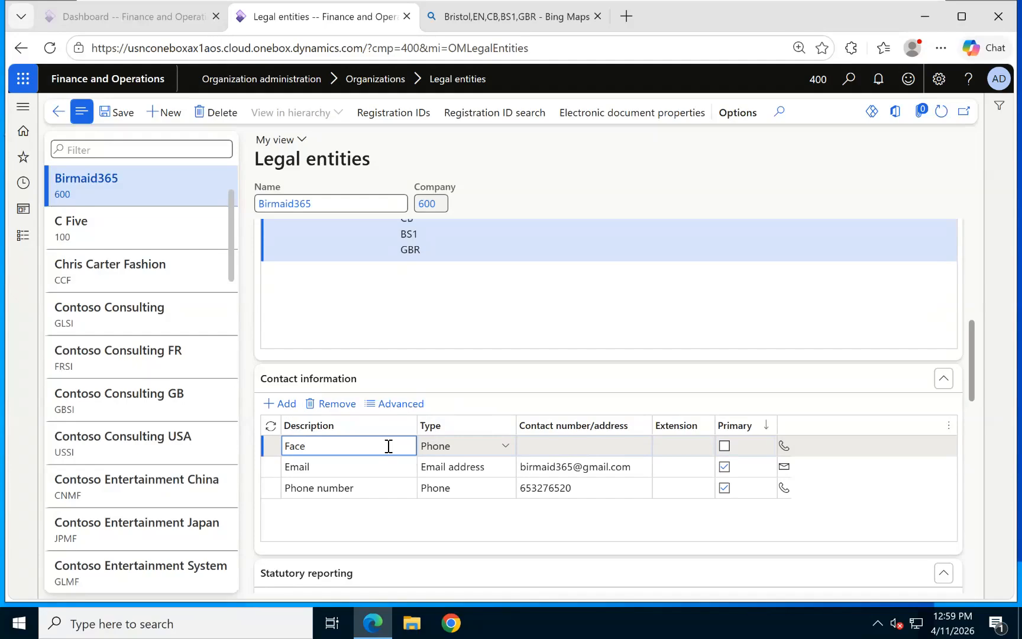
type("Facebook")
left_click(506, 448)
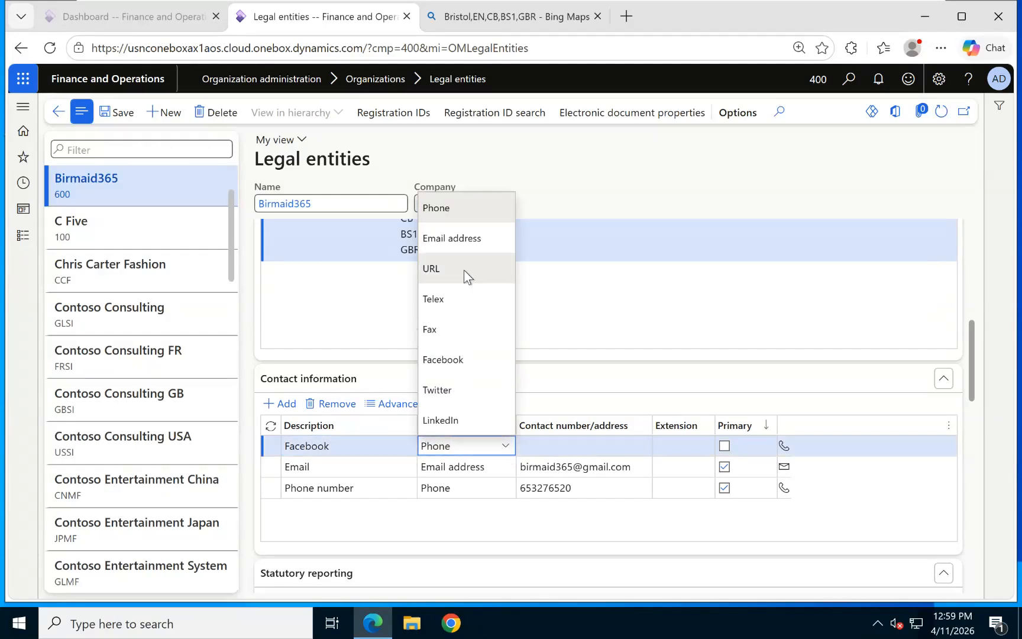
left_click(440, 360)
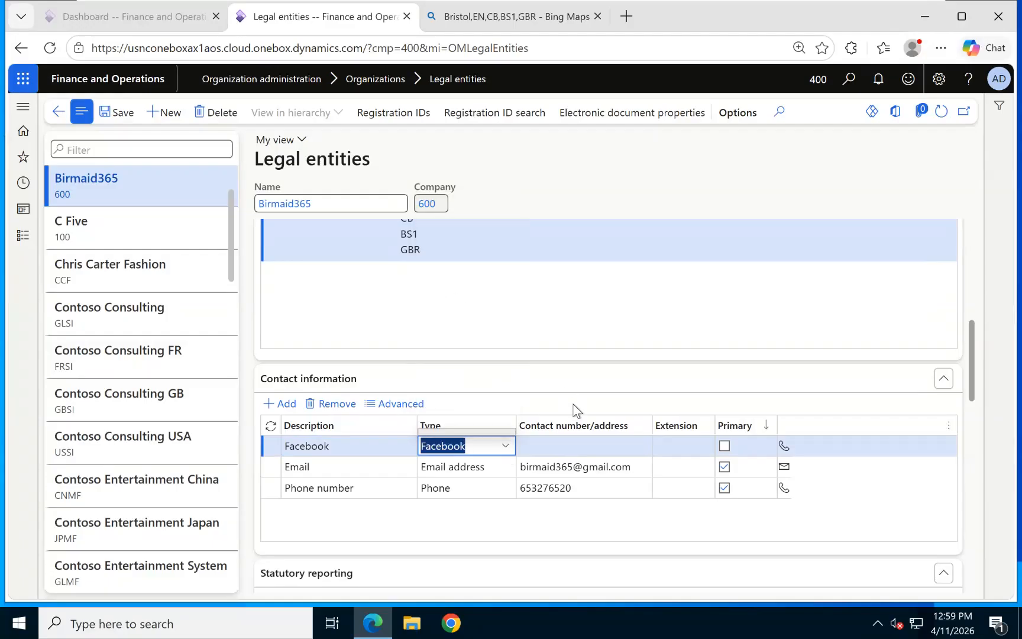
left_click(576, 446)
type("Bir")
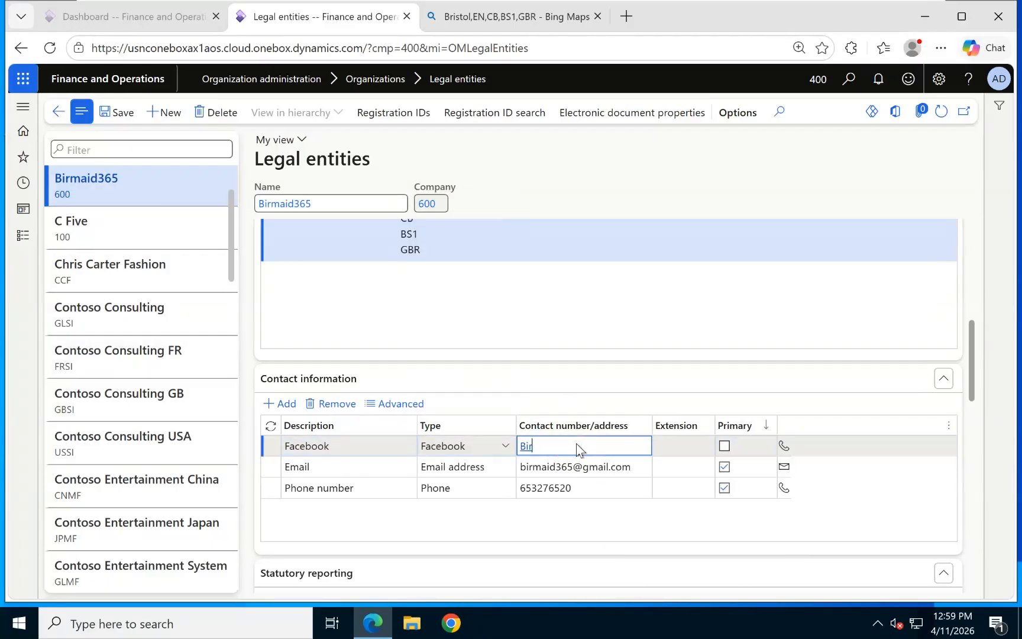
type("mai365")
left_click(723, 445)
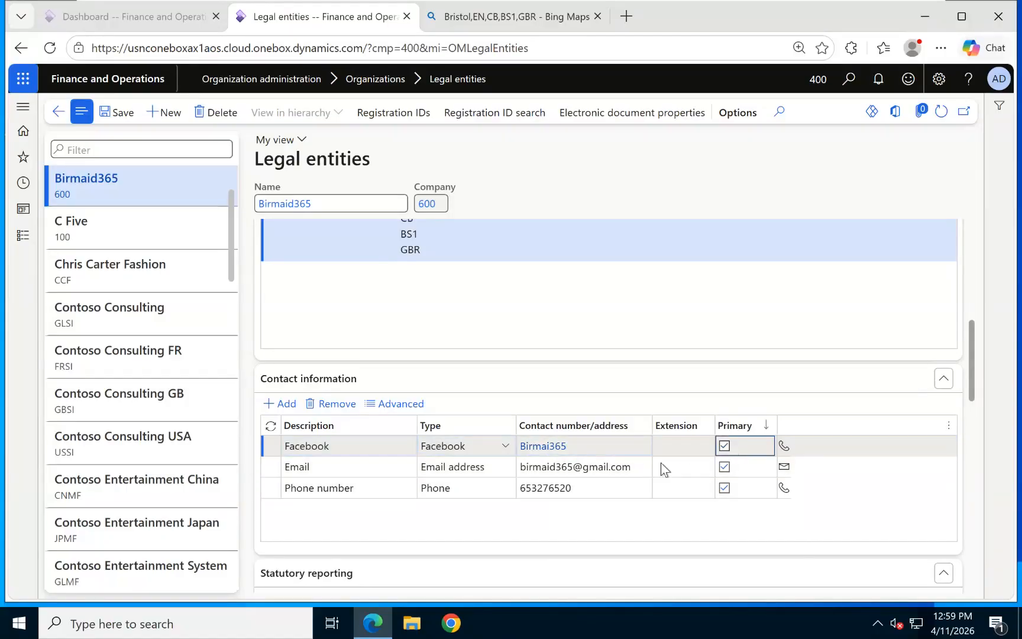
Review the Facebook contact's advanced details without changing them, and save the legal entity.
left_click(415, 404)
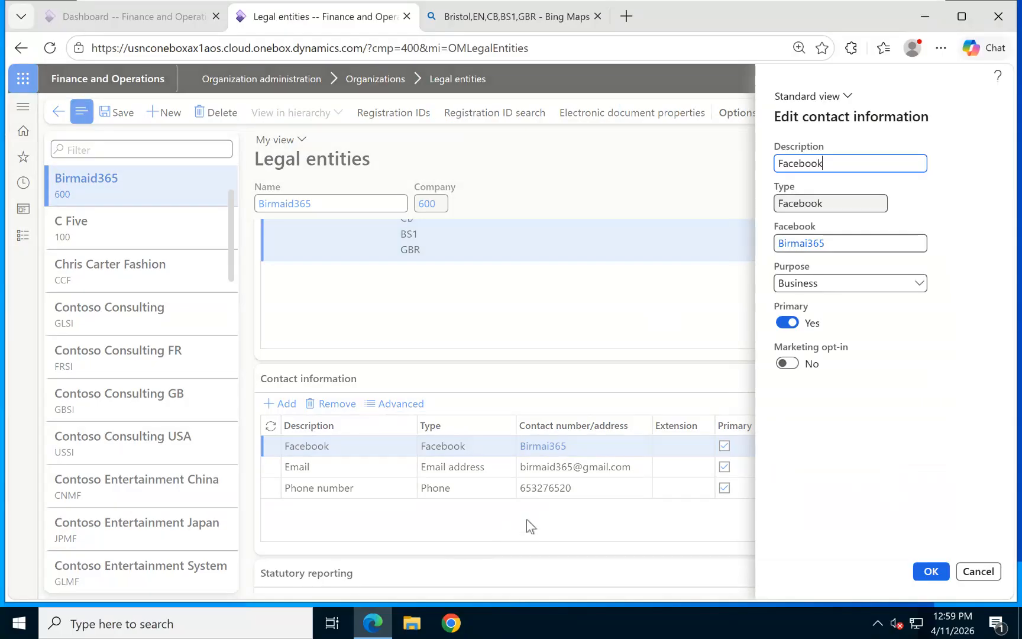
left_click(676, 314)
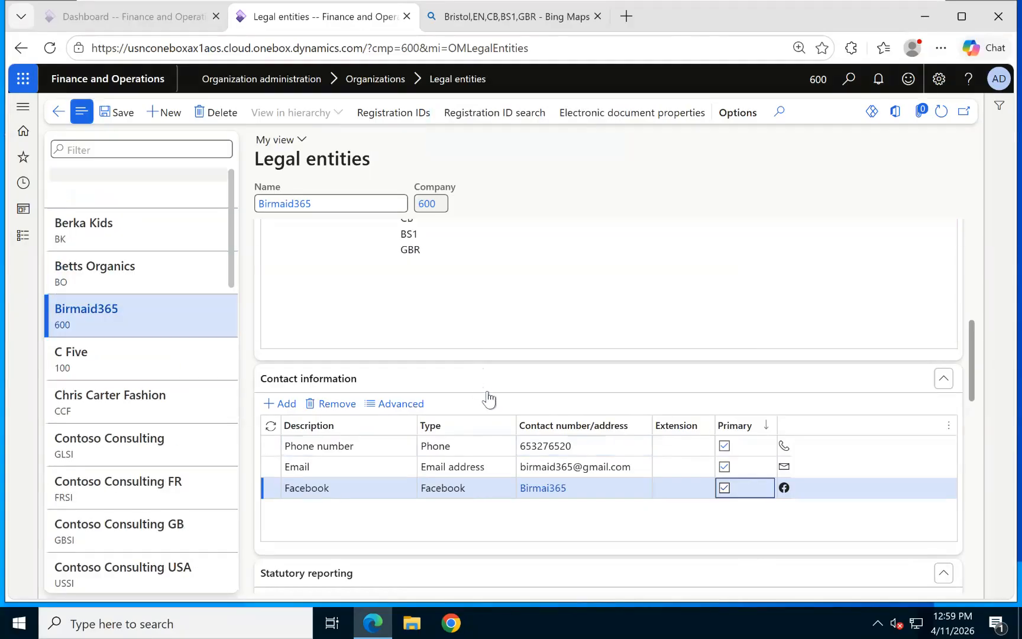
left_click(115, 117)
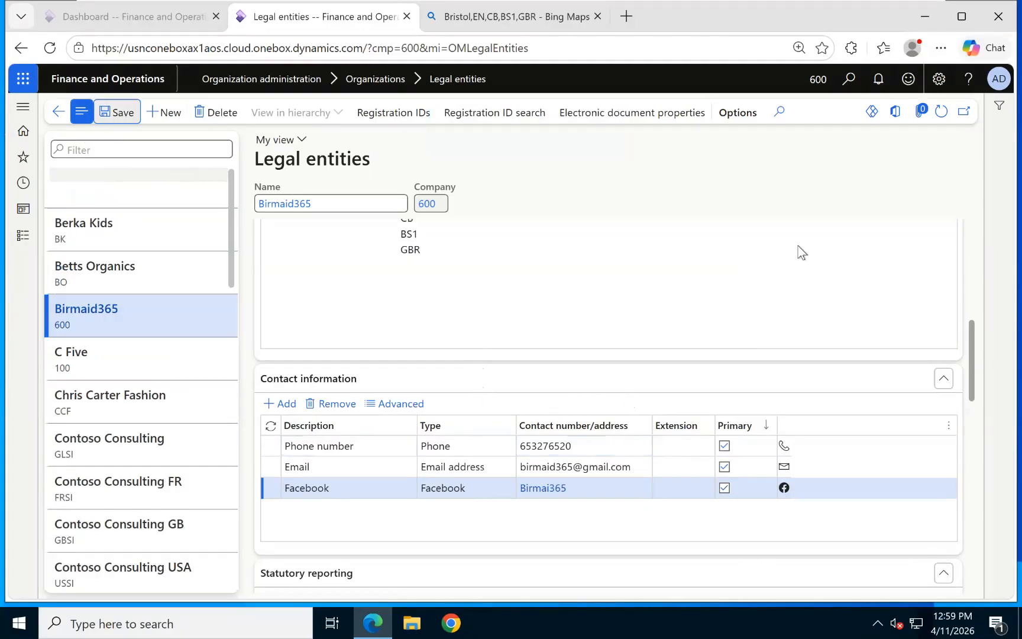
Collapse the Addresses and Contact information sections of the Birmaid365 legal entity.
left_click_drag(974, 367, 971, 290)
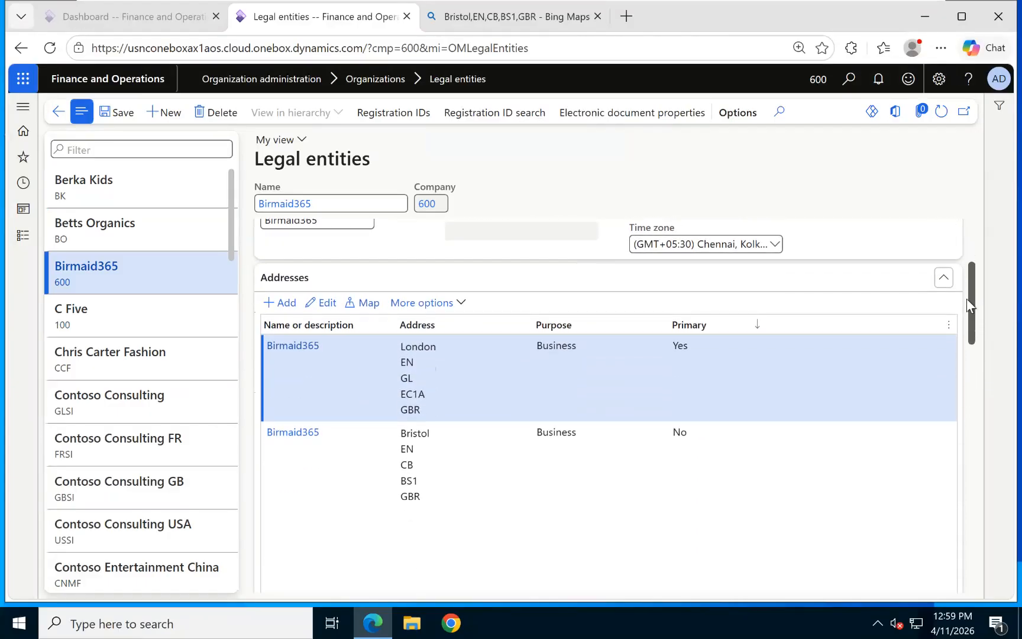
left_click(944, 278)
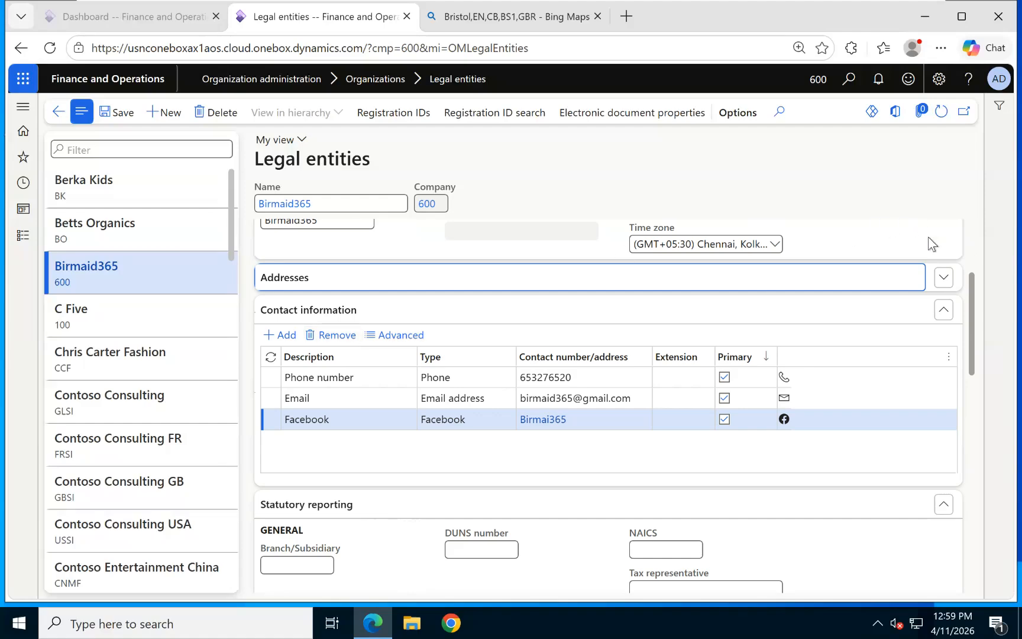
left_click(944, 278)
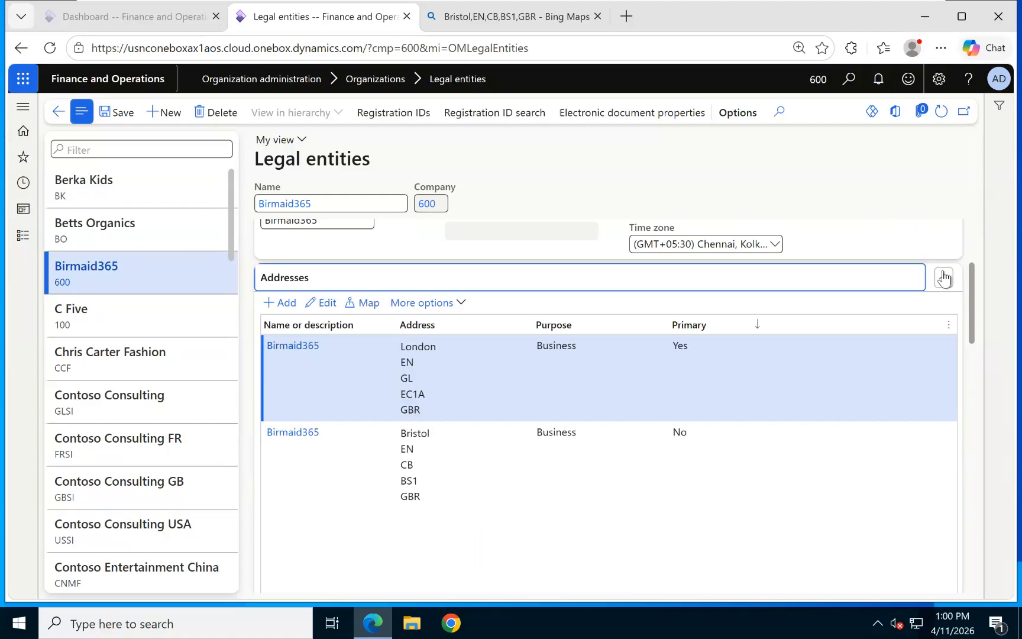
left_click(944, 279)
left_click(943, 309)
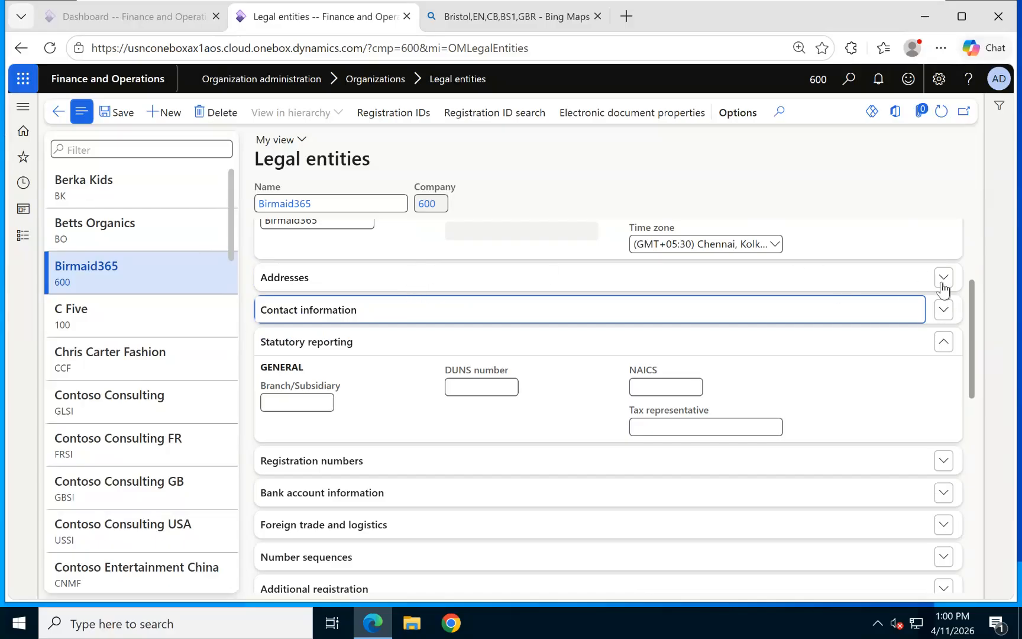
Review the Addresses and Contact information entries of the Birmaid365 legal entity, leaving both sections collapsed.
left_click(948, 284)
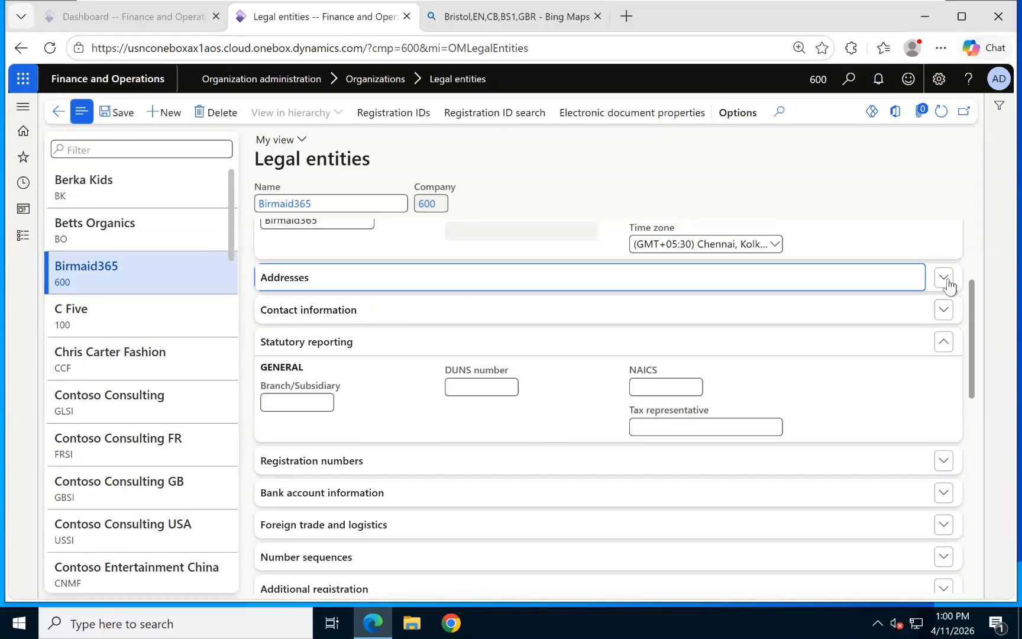
left_click(943, 277)
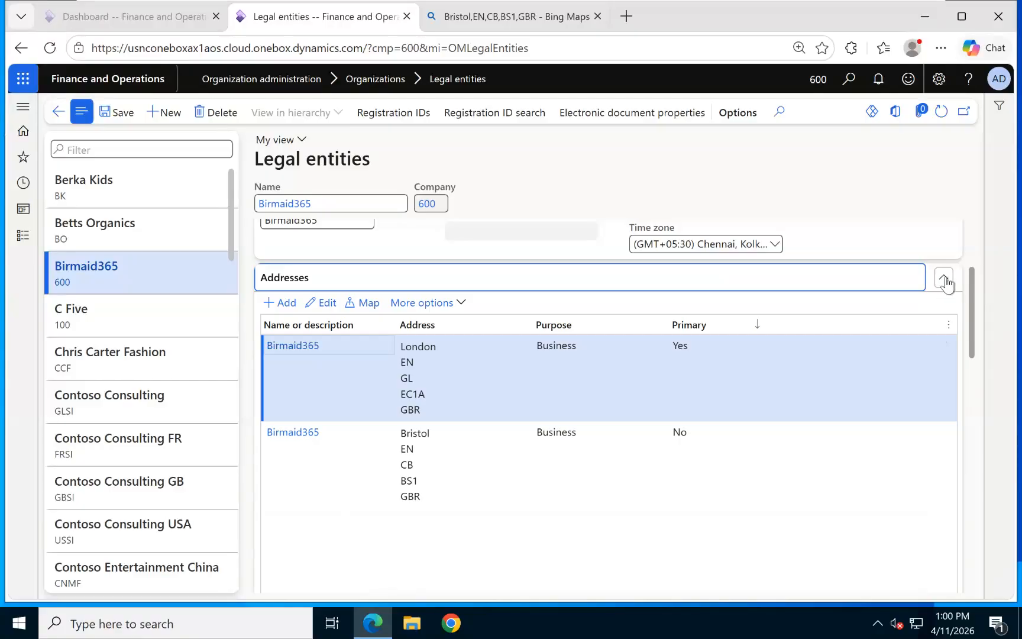
left_click(943, 311)
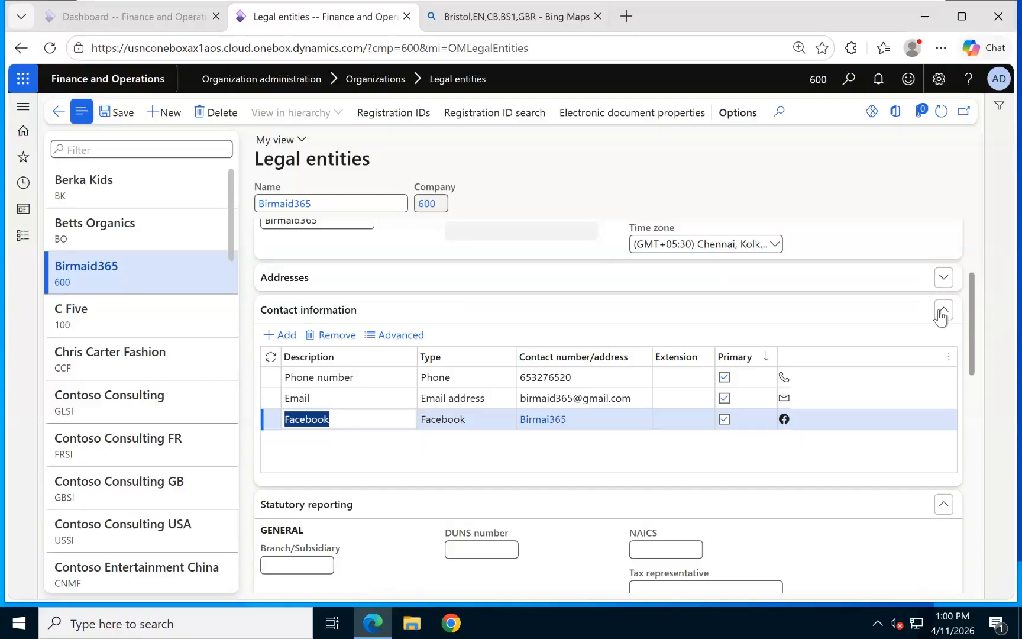
left_click(944, 312)
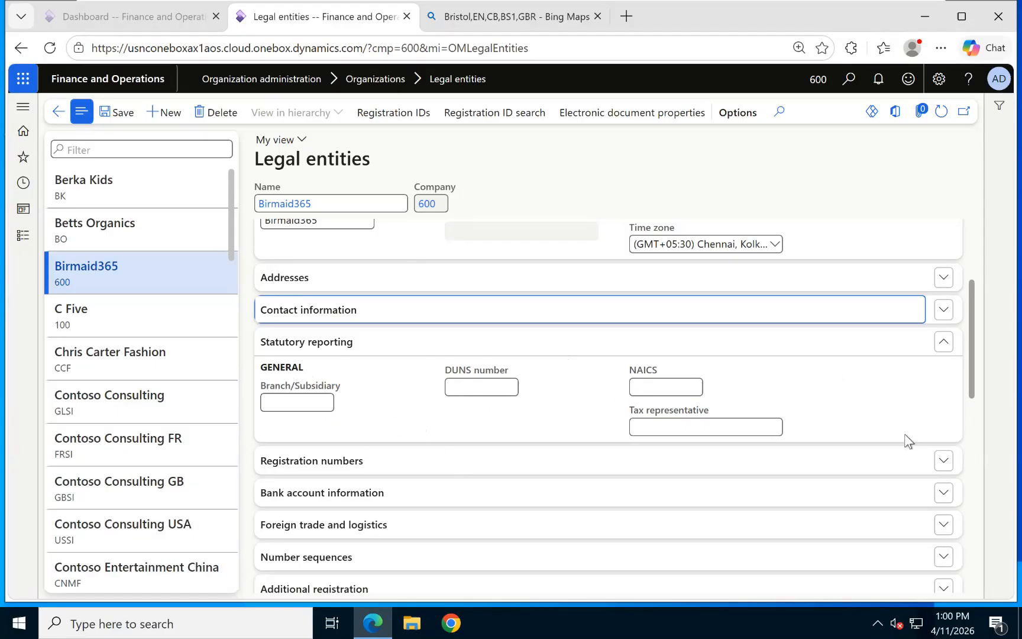
Examine the country-specific fields under Registration numbers for Birmaid365, including the United Kingdom accounts office reference number, and collapse the section.
left_click_drag(971, 335, 971, 368)
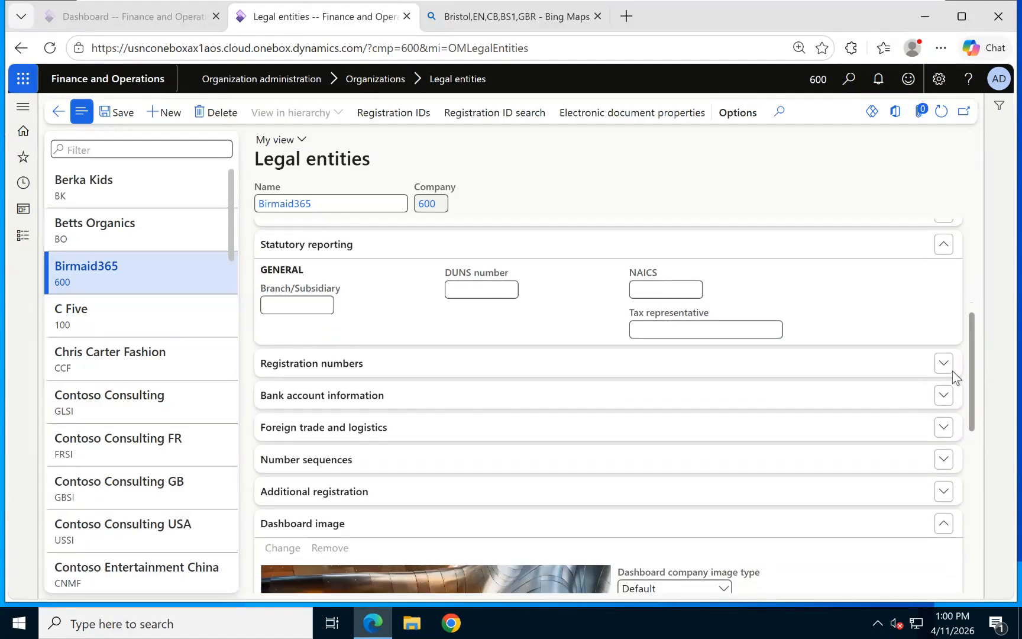
left_click(838, 382)
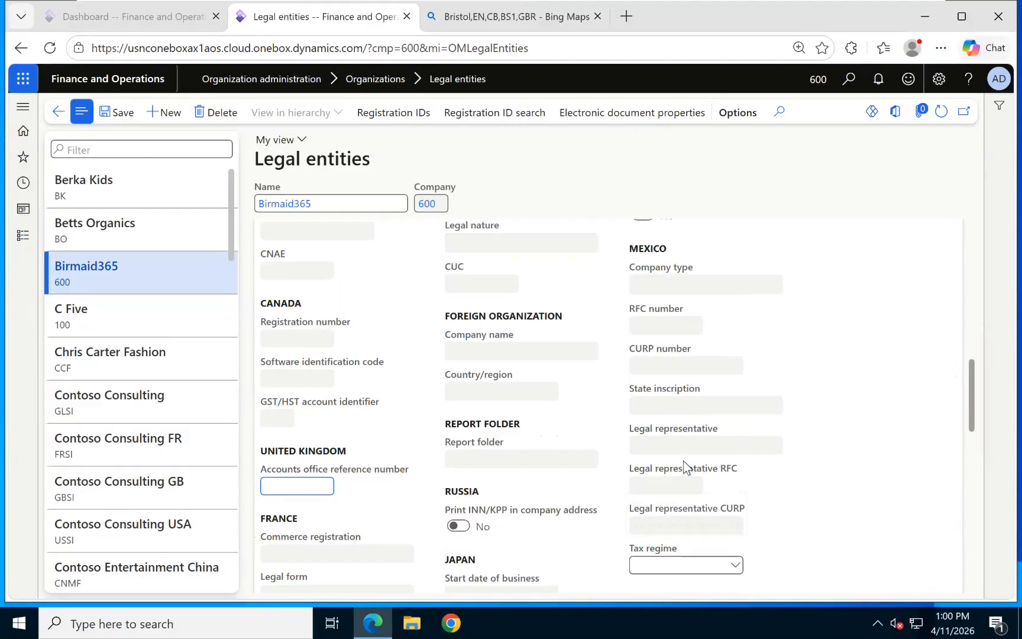
scroll(560, 458, "up", 10)
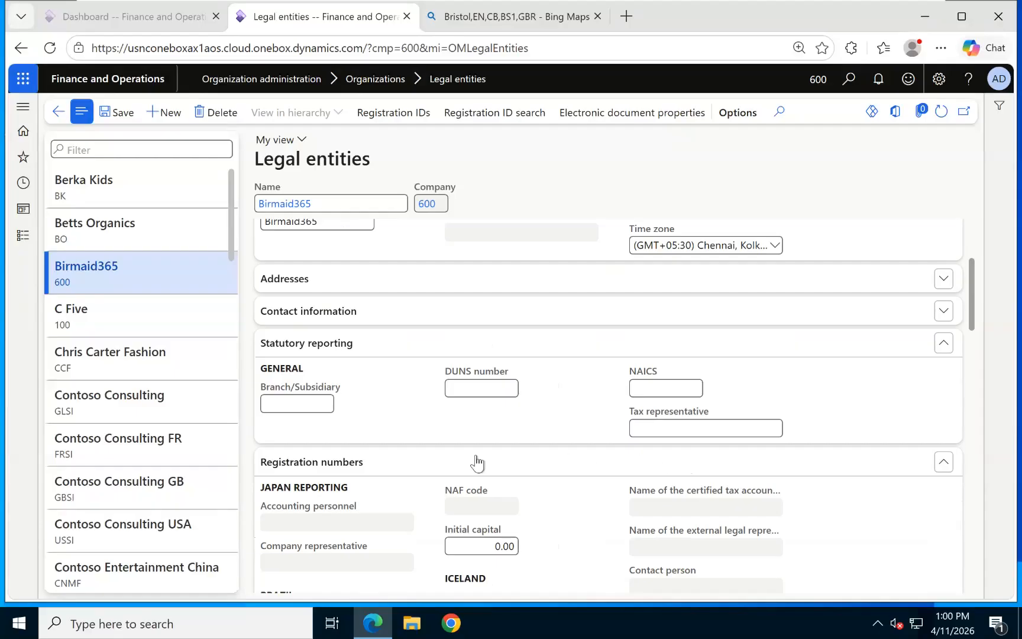
scroll(429, 484, "down", 5)
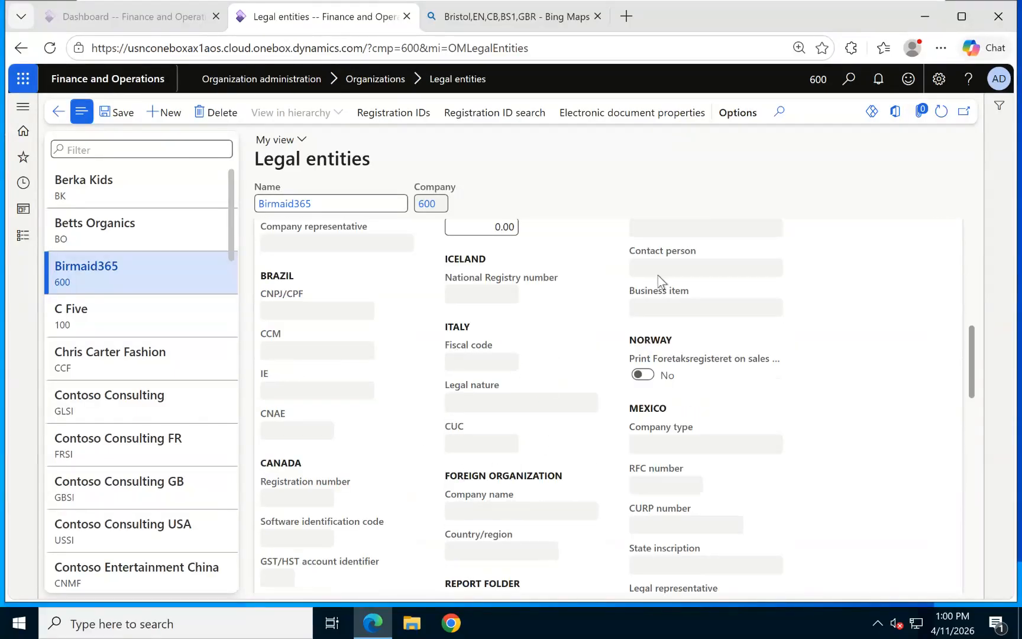
scroll(480, 425, "down", 4)
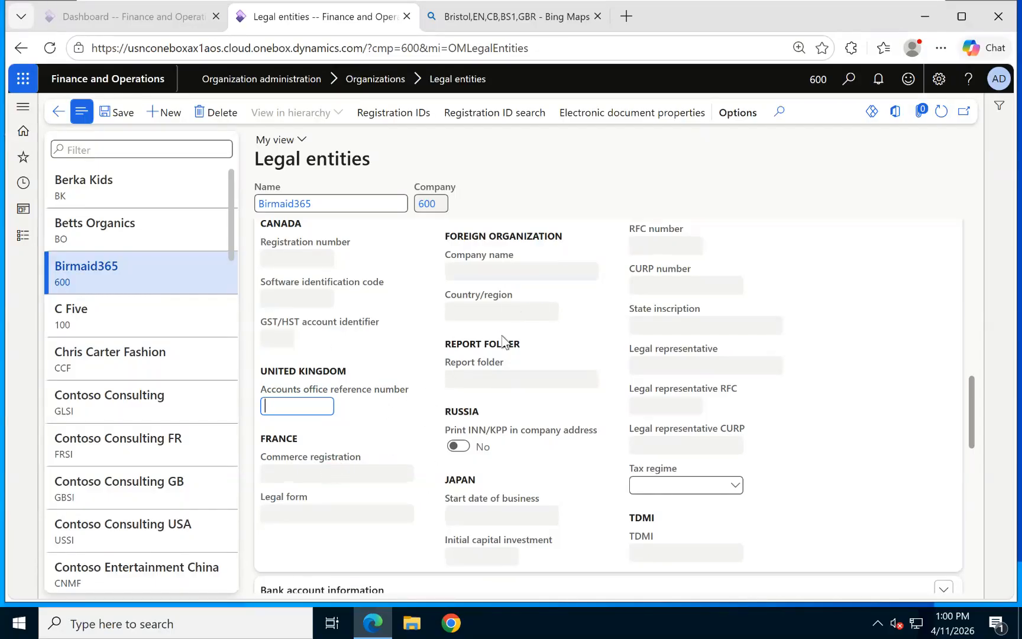
scroll(479, 445, "up", 6)
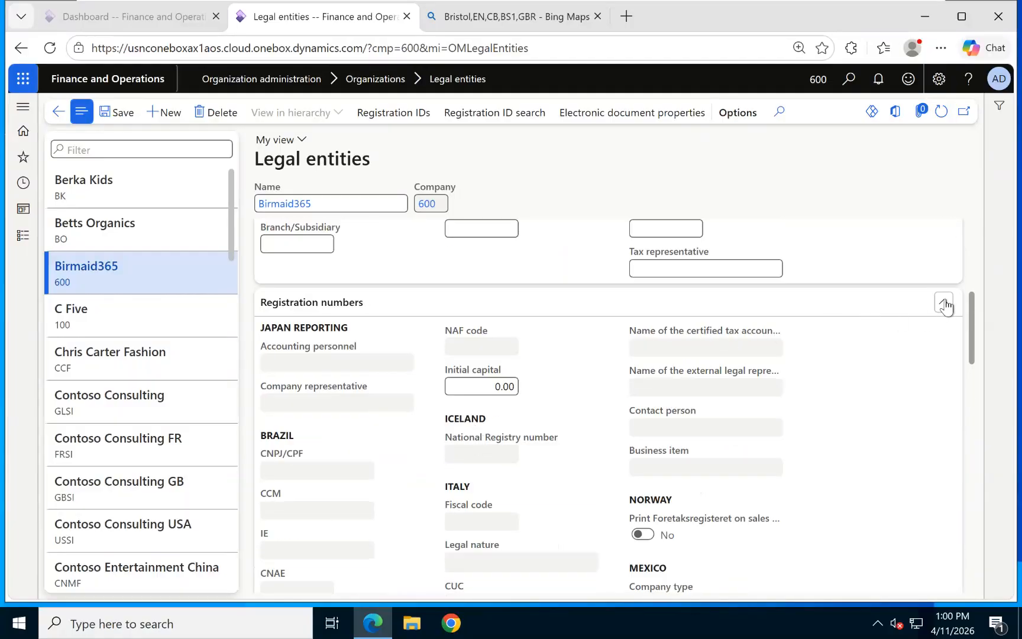
left_click(943, 304)
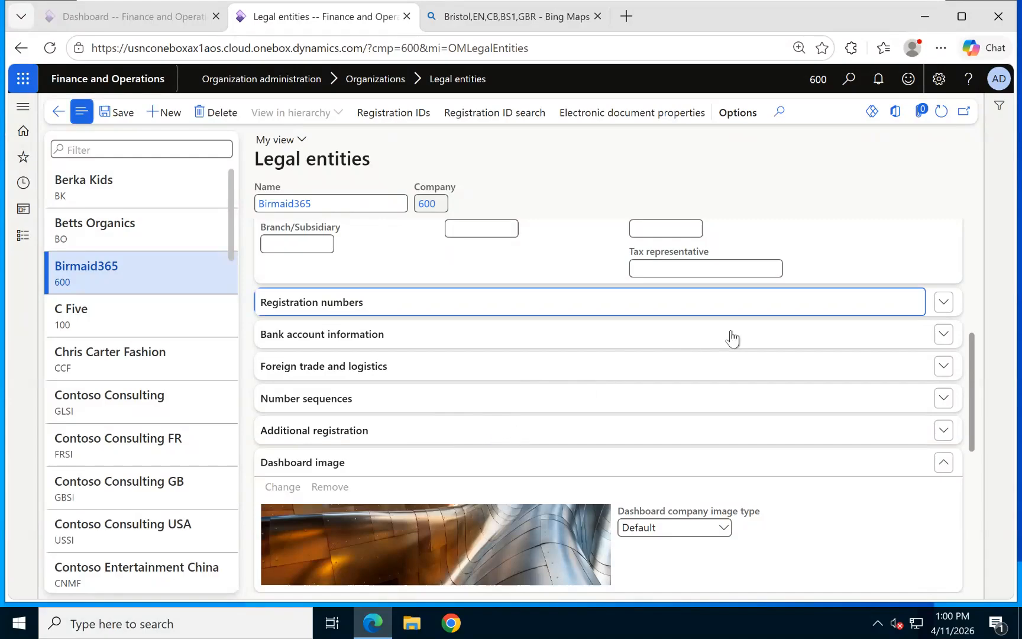
Examine the Bank account information and Foreign trade and logistics fields of Birmaid365, collapsing each section after viewing it.
left_click(944, 335)
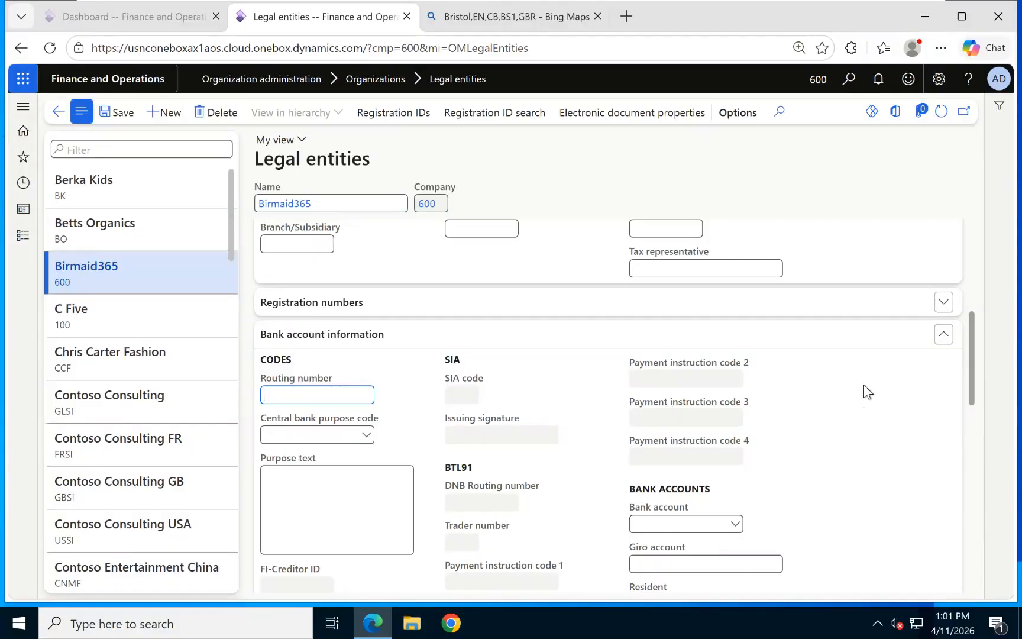
left_click(943, 333)
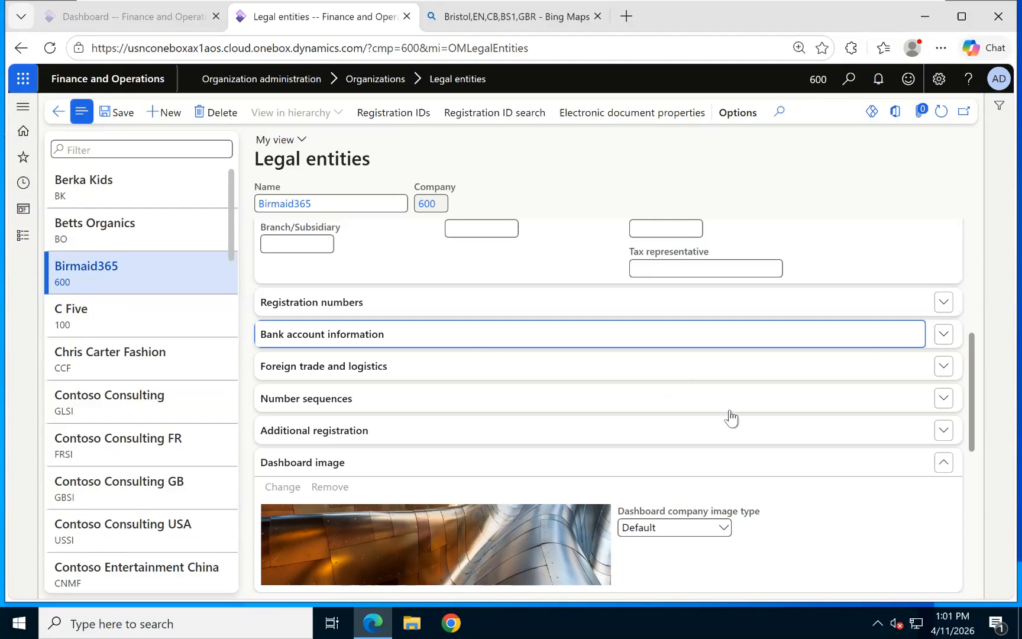
left_click(946, 370)
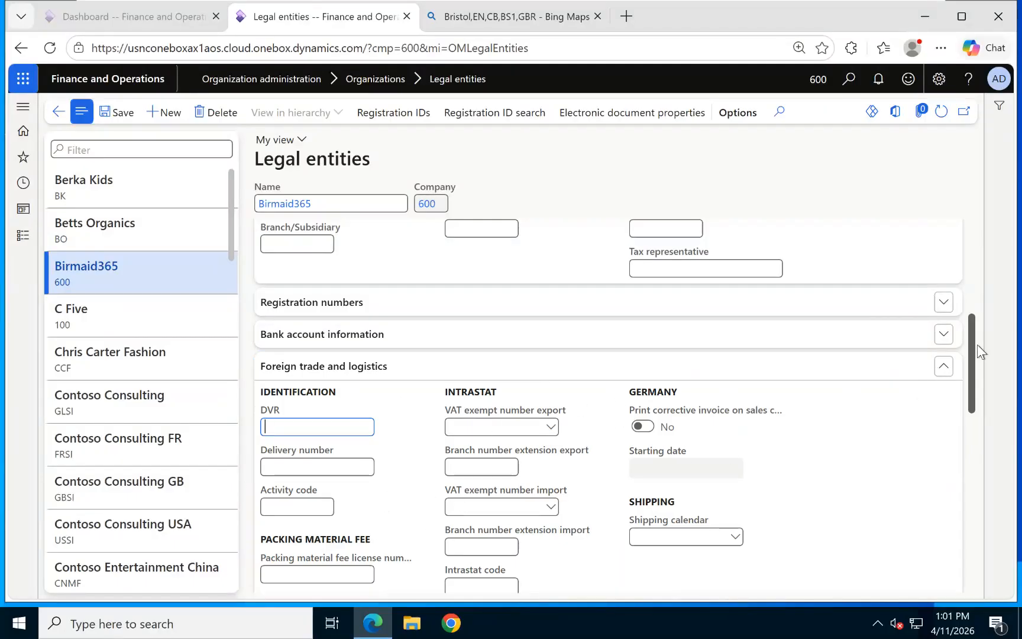
left_click_drag(975, 345, 971, 371)
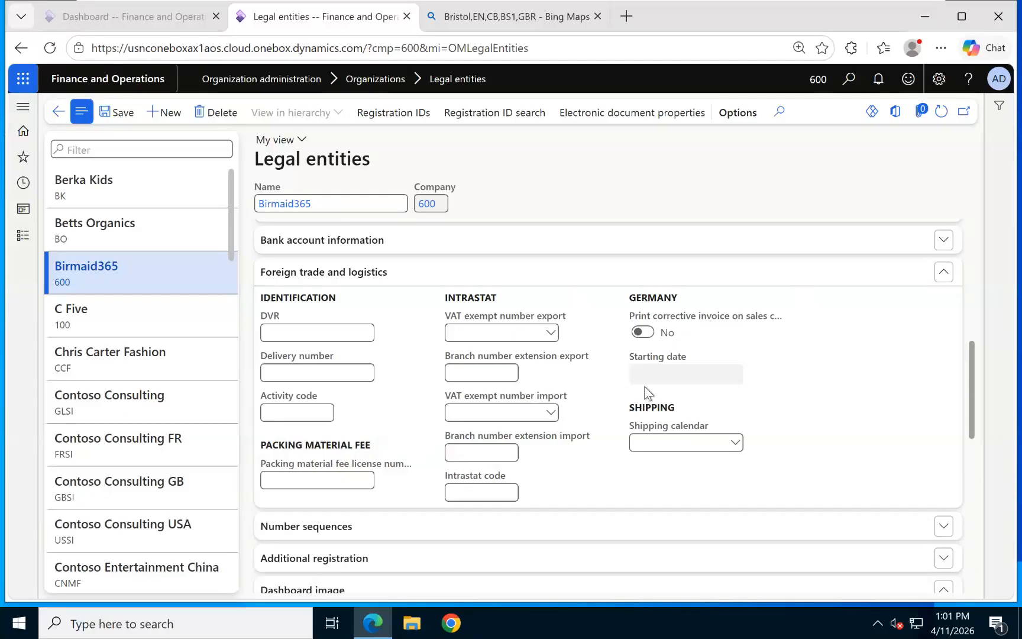
left_click(943, 279)
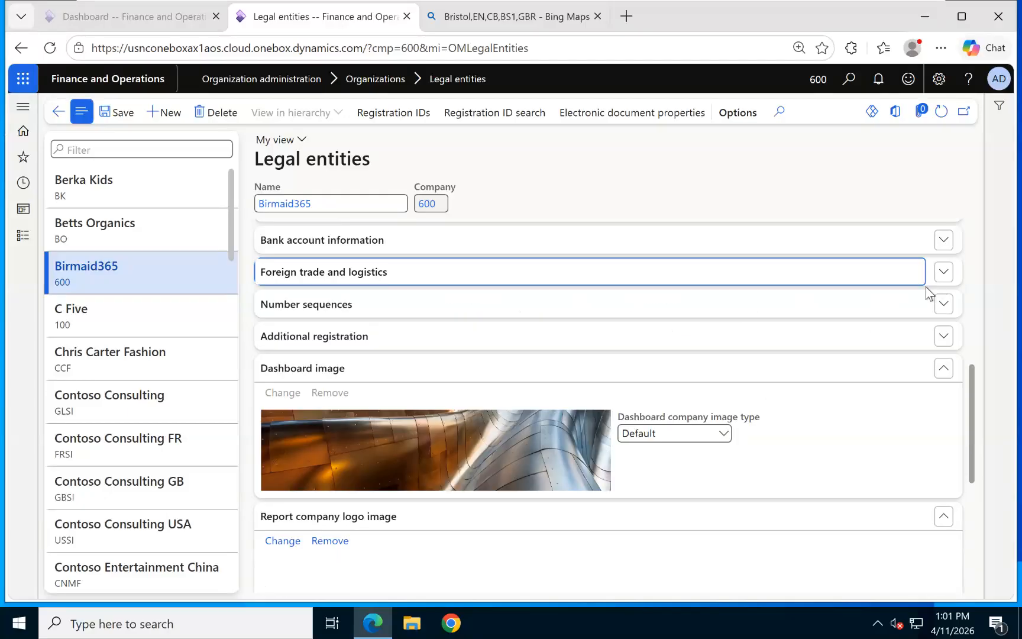
Examine the Number sequences section of the Birmaid365 legal entity and collapse it.
left_click(952, 310)
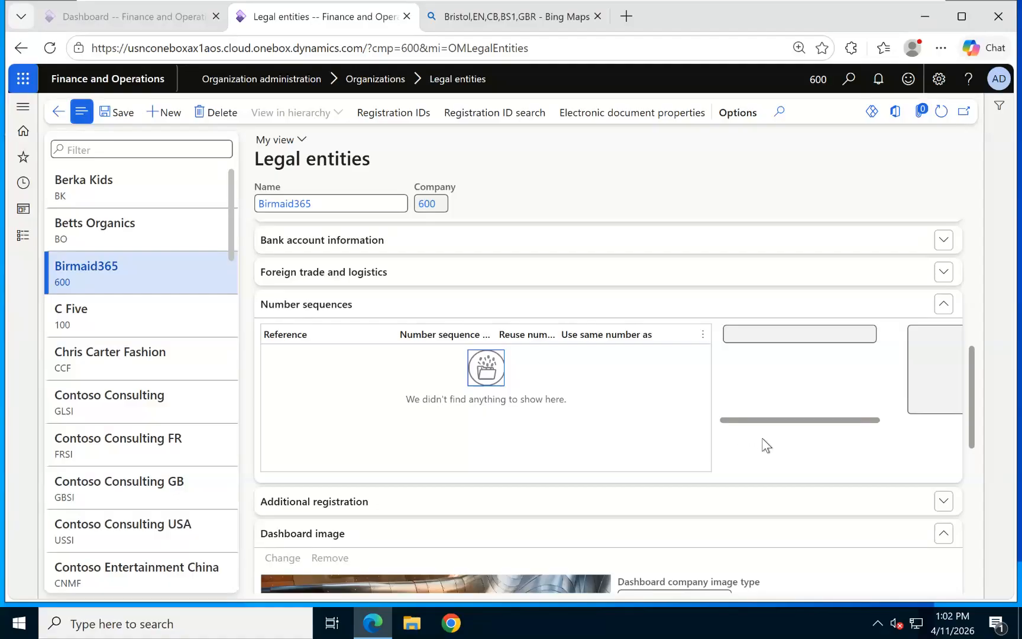
left_click(923, 312)
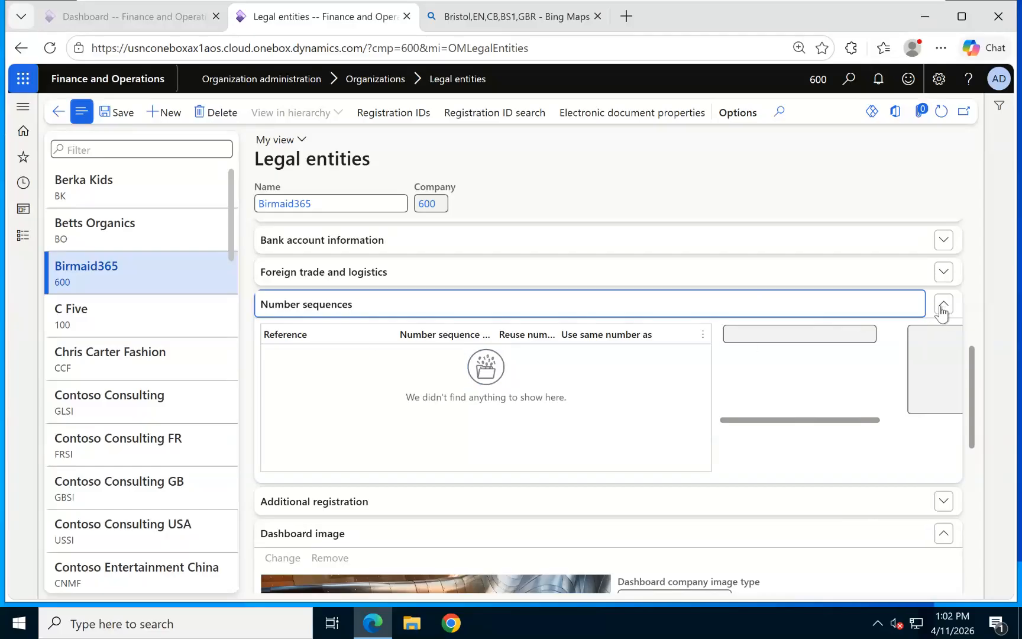
scroll(464, 442, "down", 1)
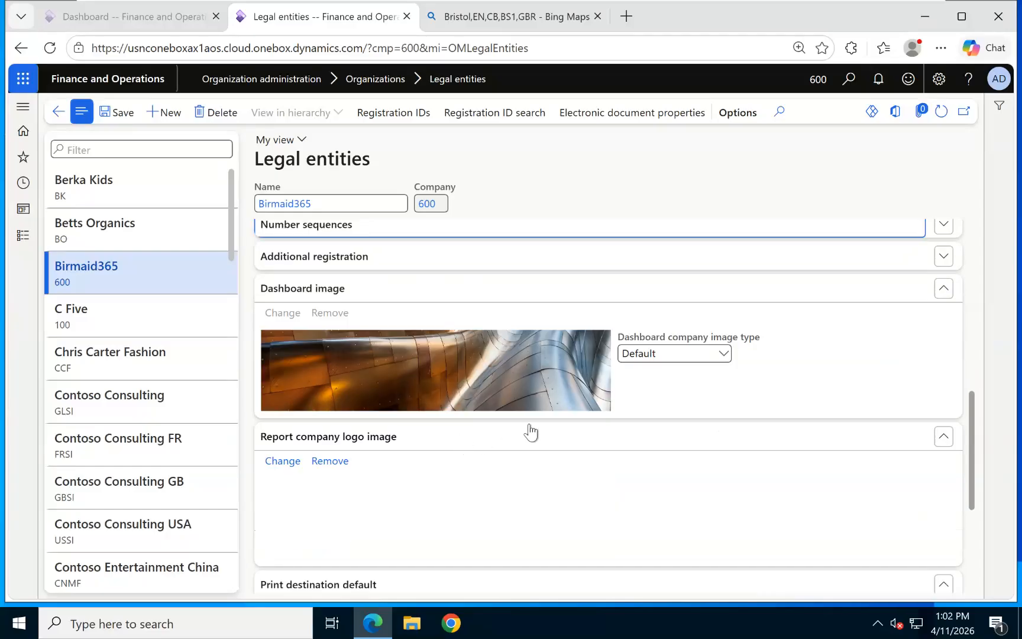
Open the company 600 dashboard in a duplicate browser tab, compare its banner with the Dashboard image setting, and return to Legal entities.
right_click(335, 18)
left_click(376, 114)
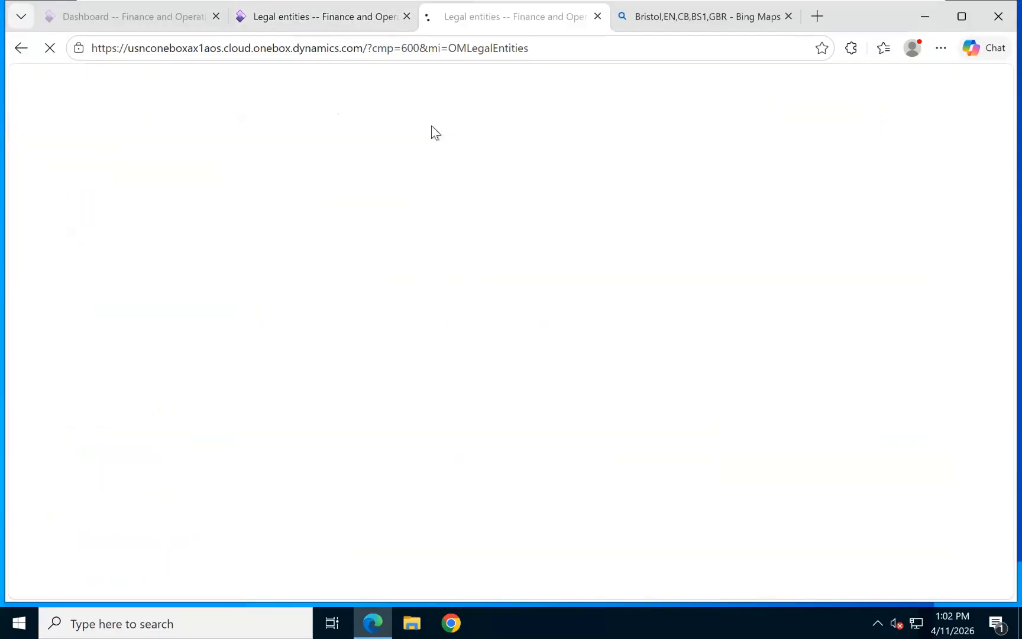
left_click(331, 23)
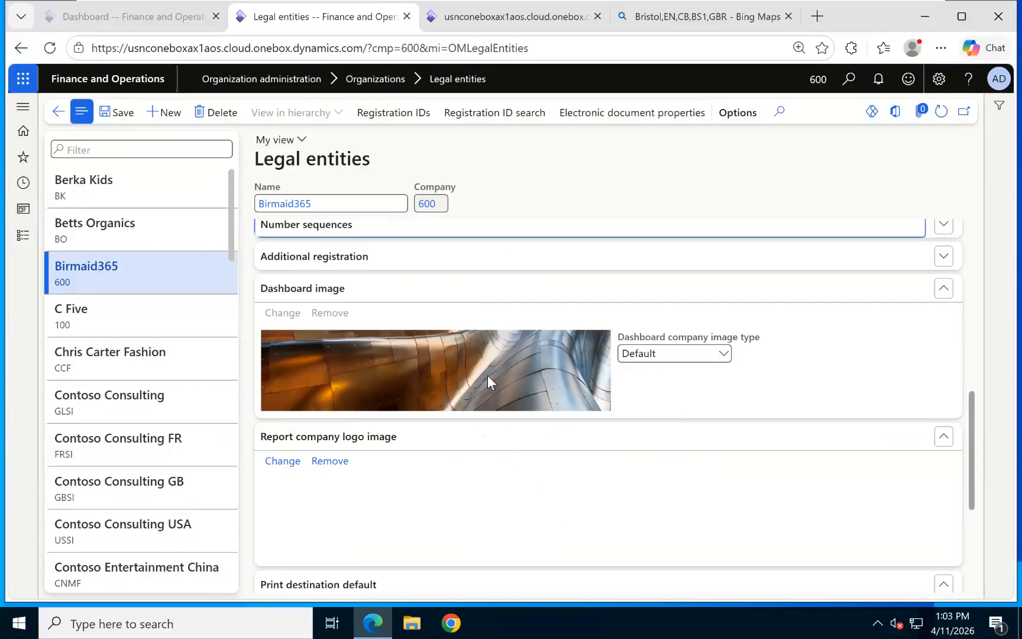
left_click(476, 18)
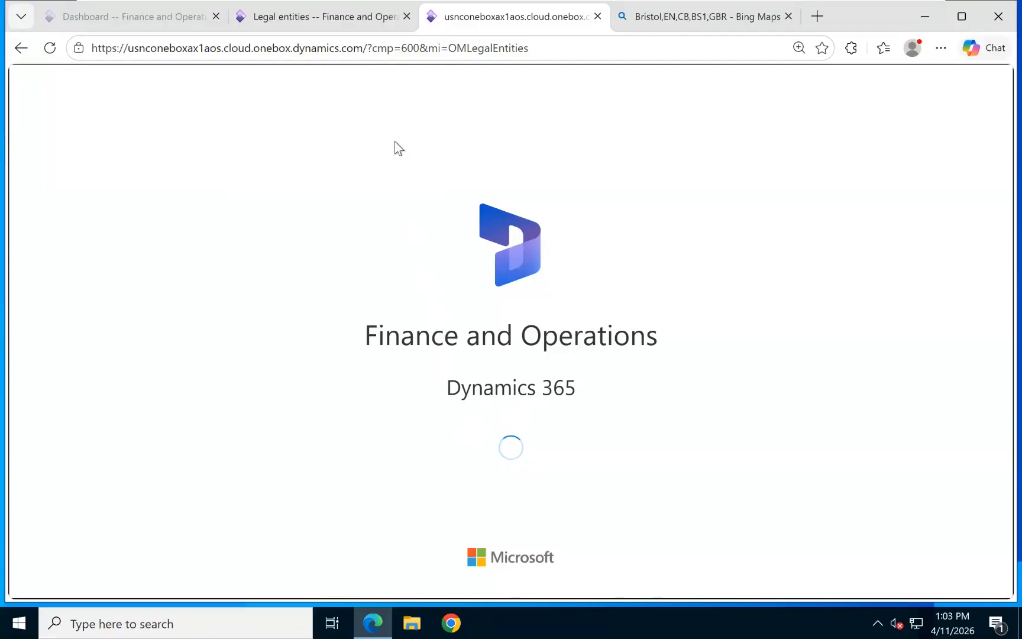
left_click(306, 14)
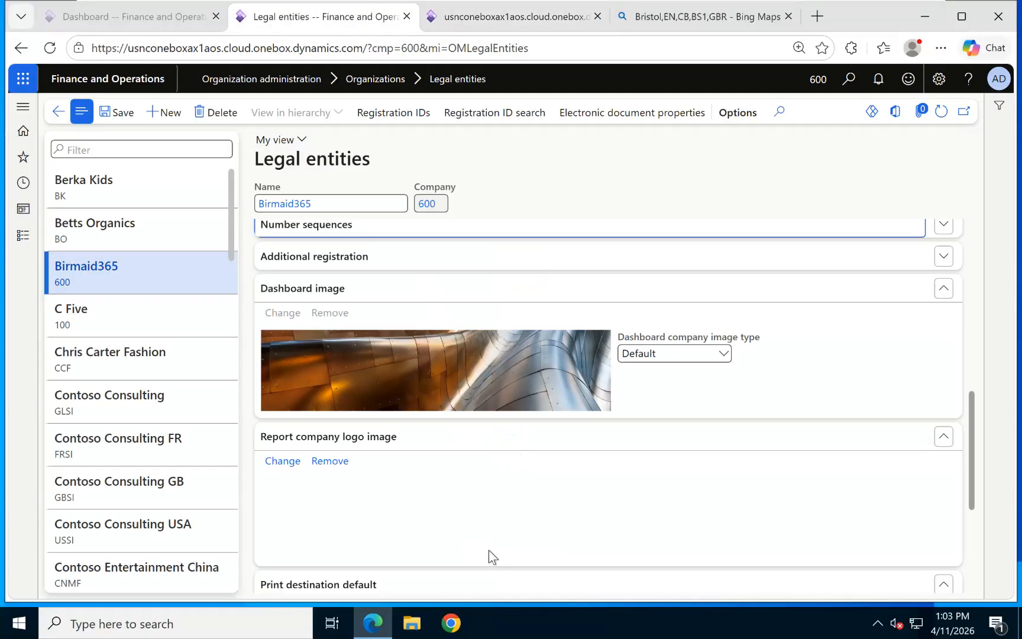
left_click(530, 17)
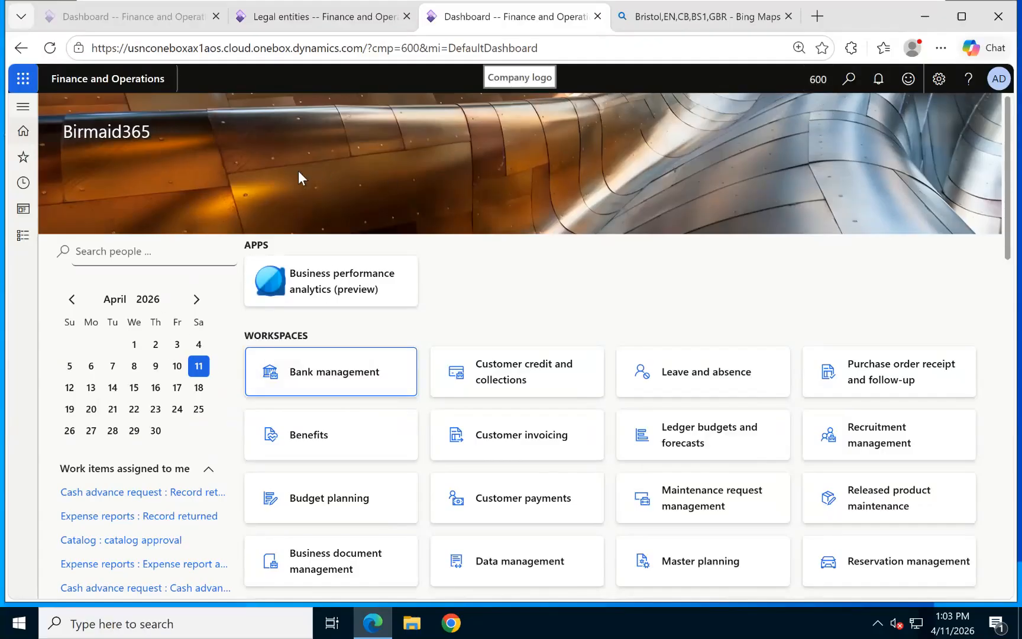
left_click(326, 20)
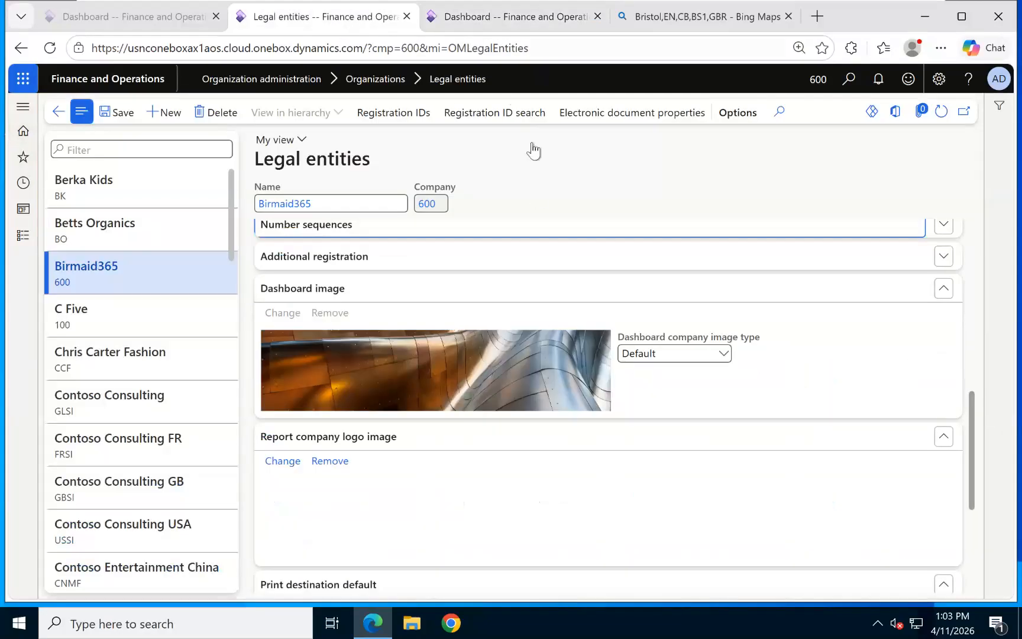
left_click(276, 466)
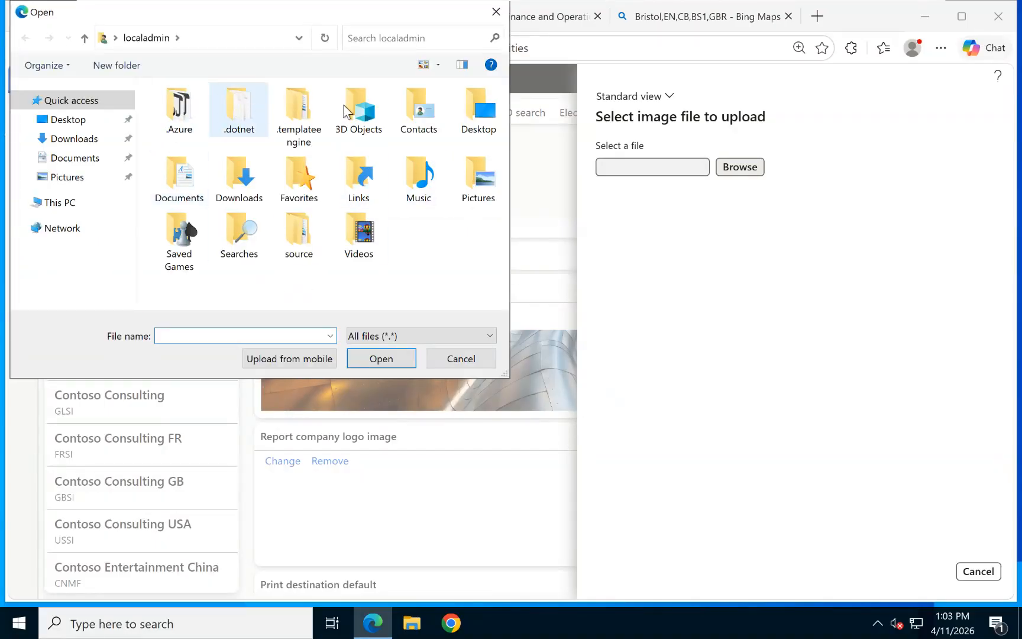
double_click(474, 185)
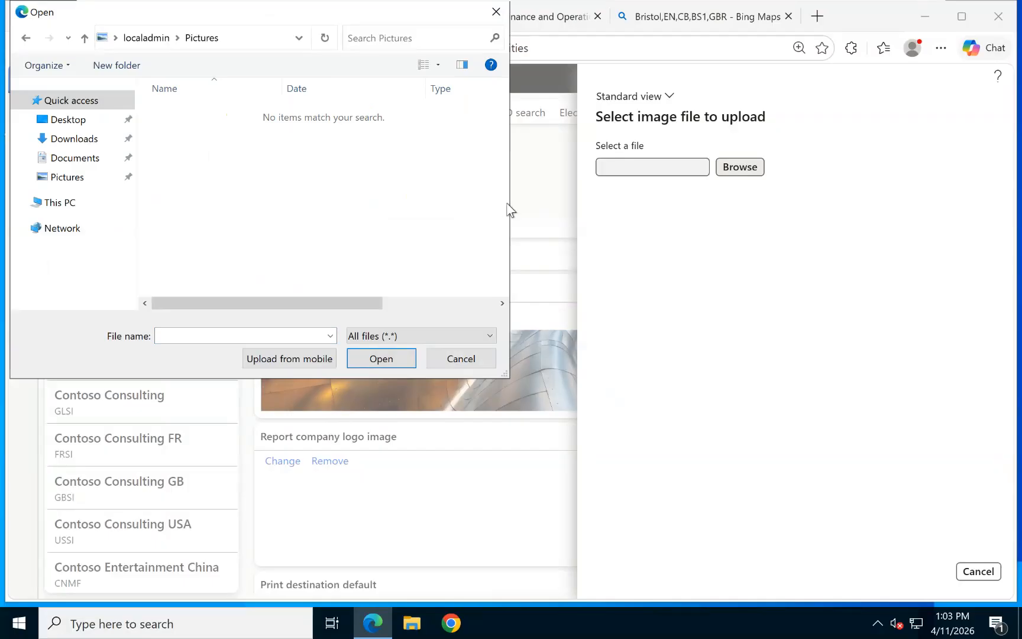
left_click(496, 12)
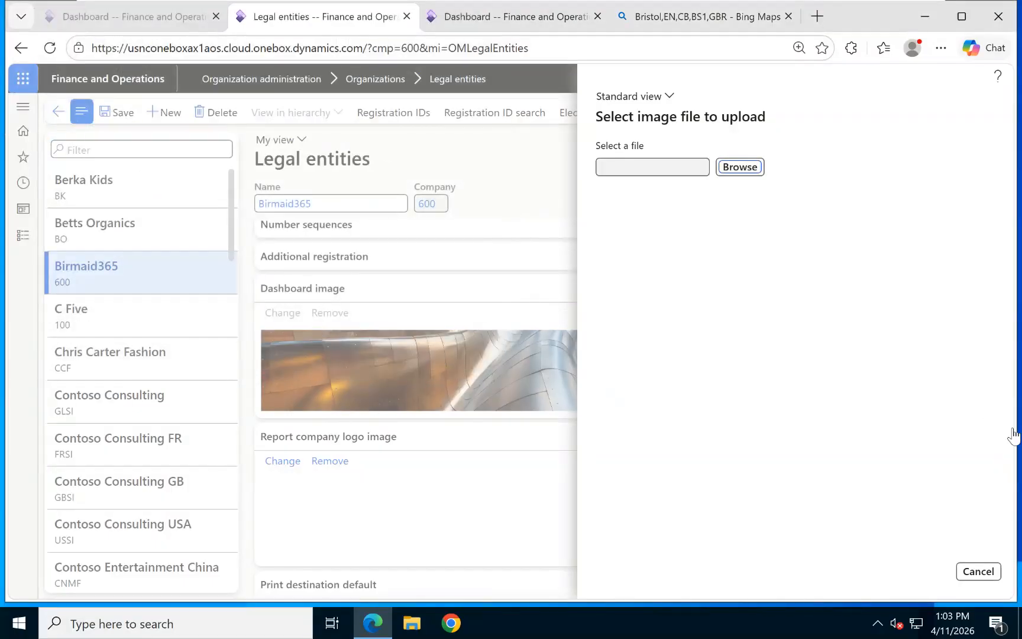
left_click(987, 577)
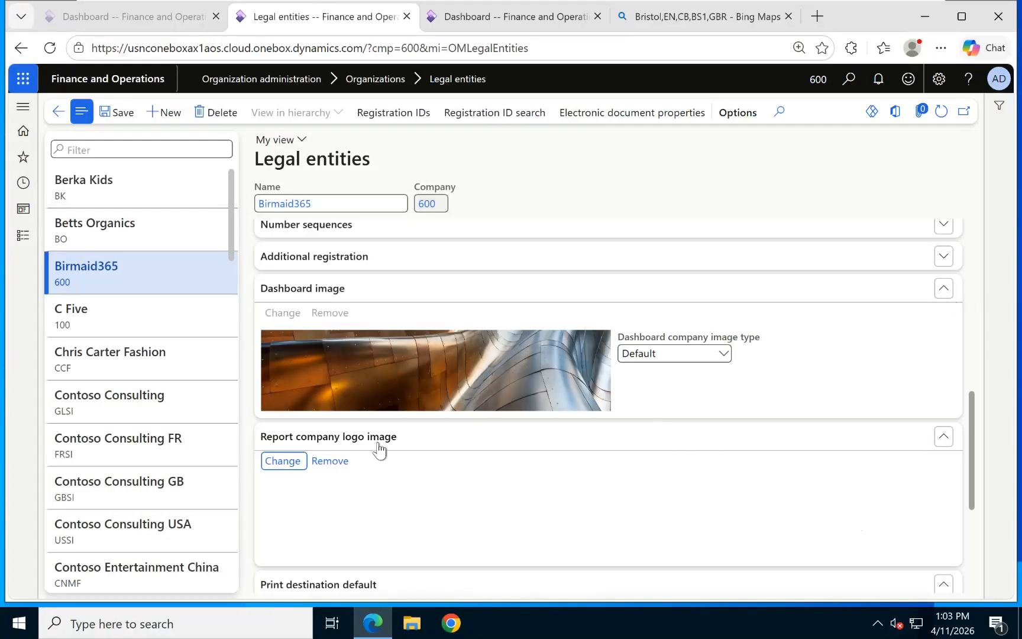
Collapse Dashboard image, and examine the Regulatory establishments and Tax registration sections of Birmaid365, leaving both collapsed.
left_click(942, 290)
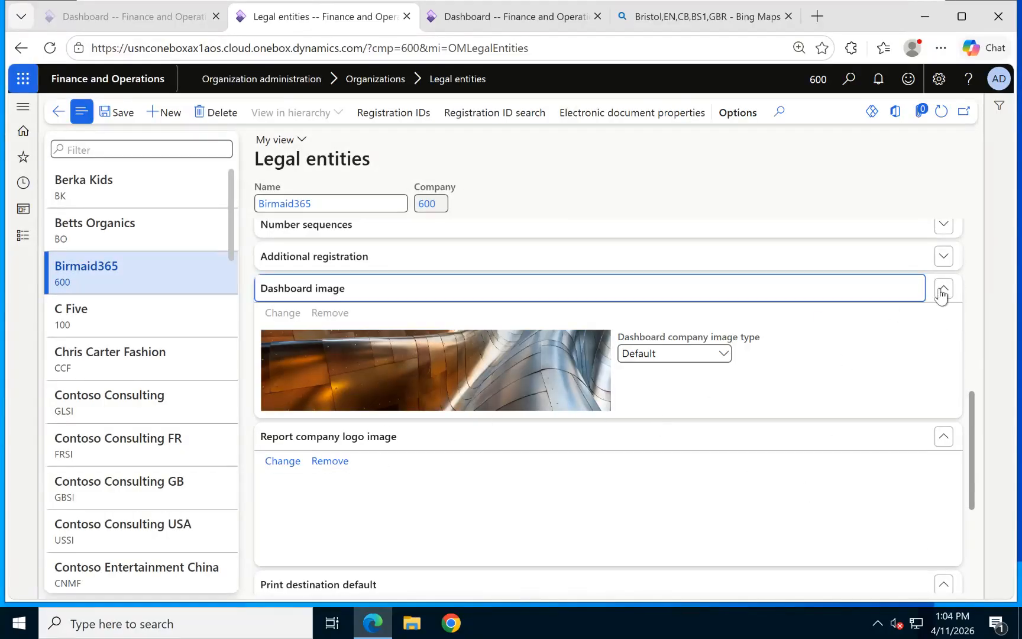
scroll(656, 443, "down", 2)
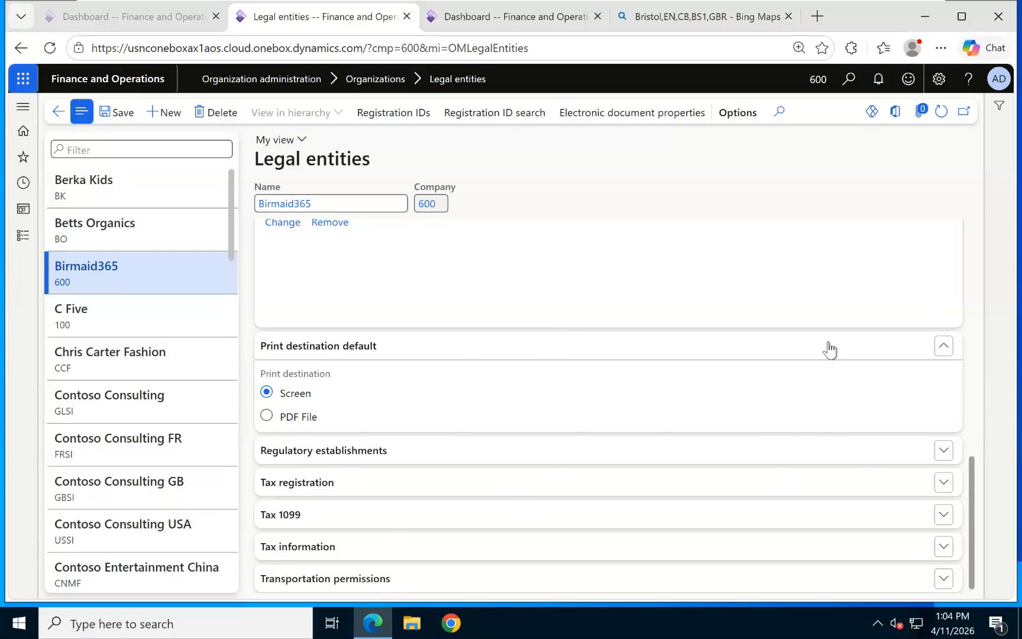
left_click(943, 452)
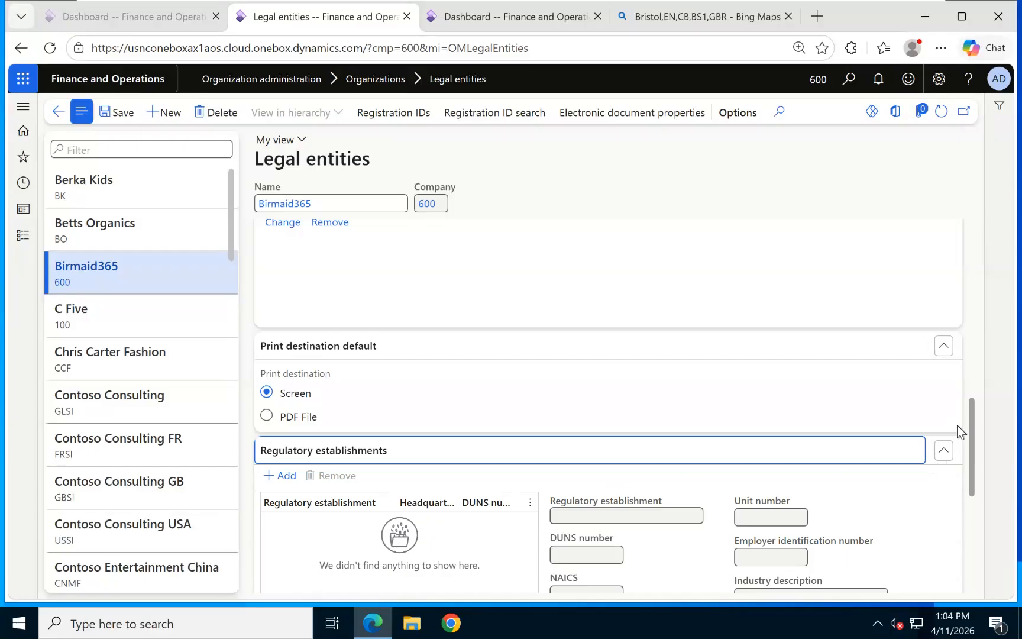
left_click(944, 454)
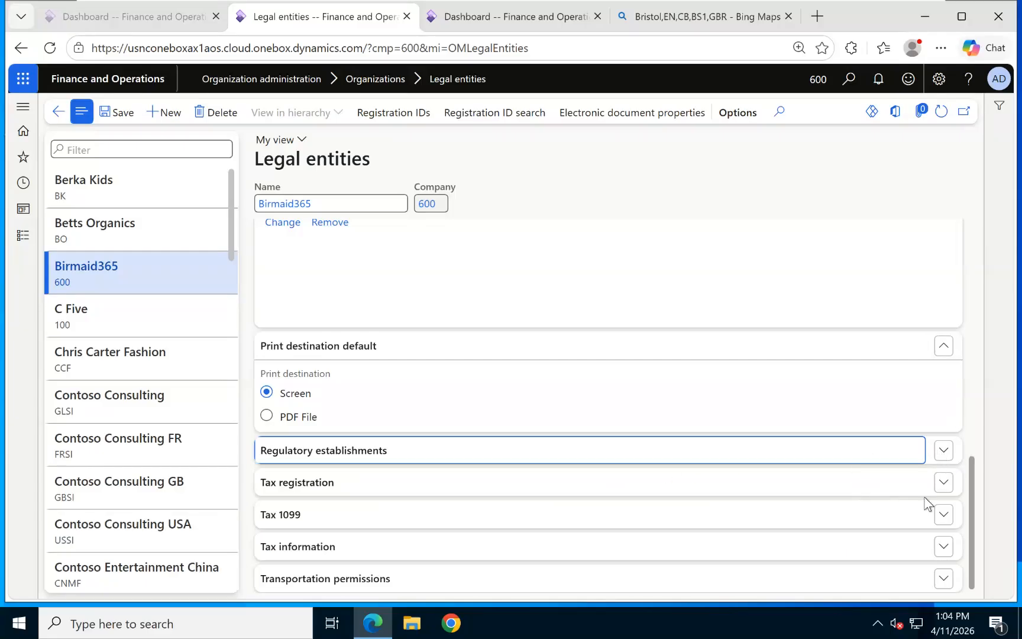
left_click(942, 484)
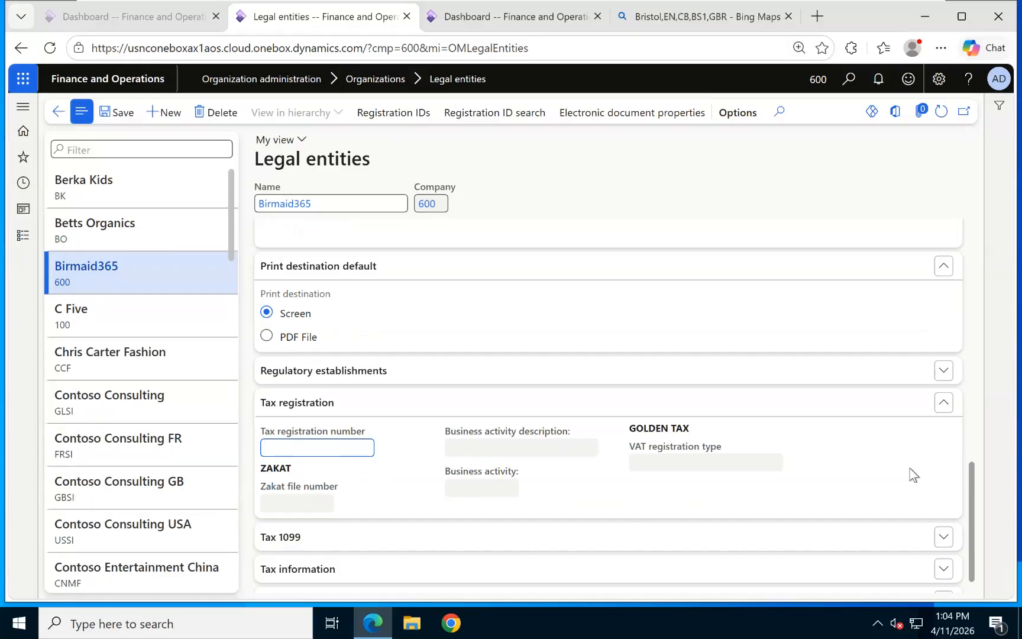
left_click(944, 406)
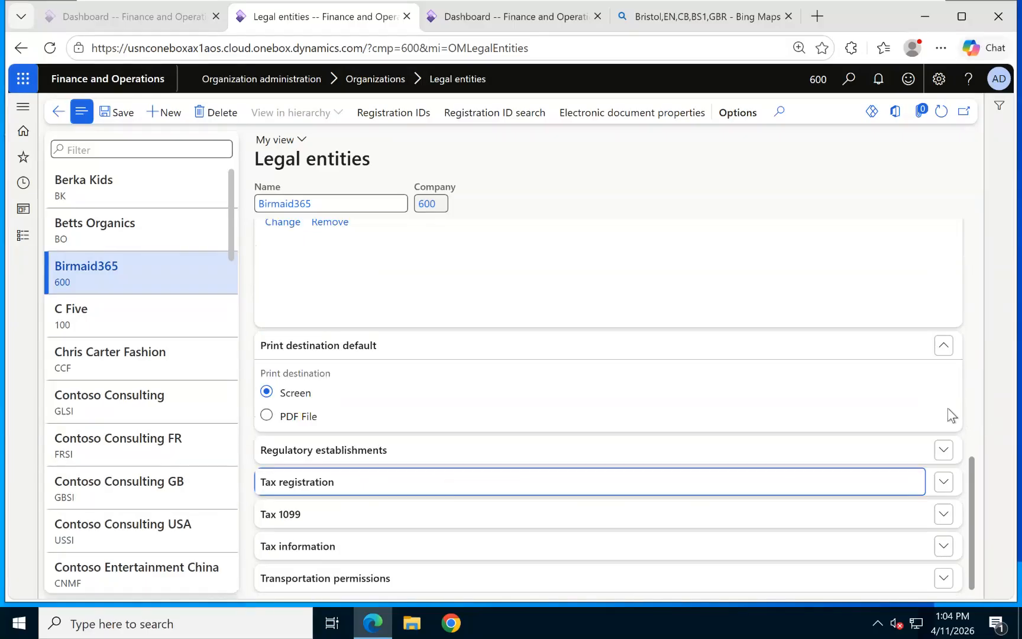
Examine the Tax 1099 and Tax information sections of Birmaid365, collapsing each section after viewing it.
left_click(327, 526)
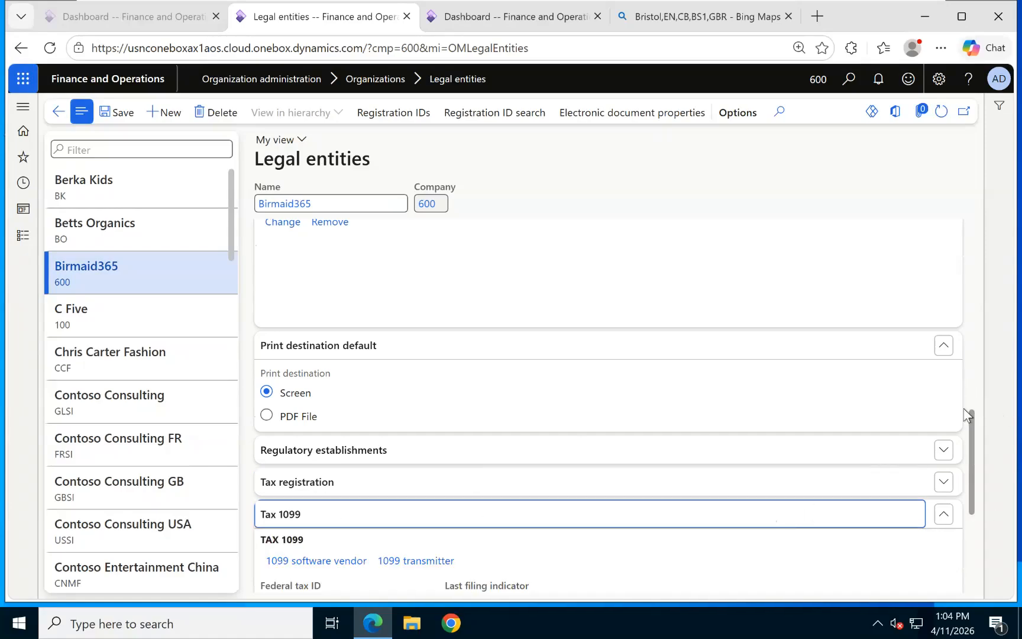
left_click_drag(969, 420, 970, 501)
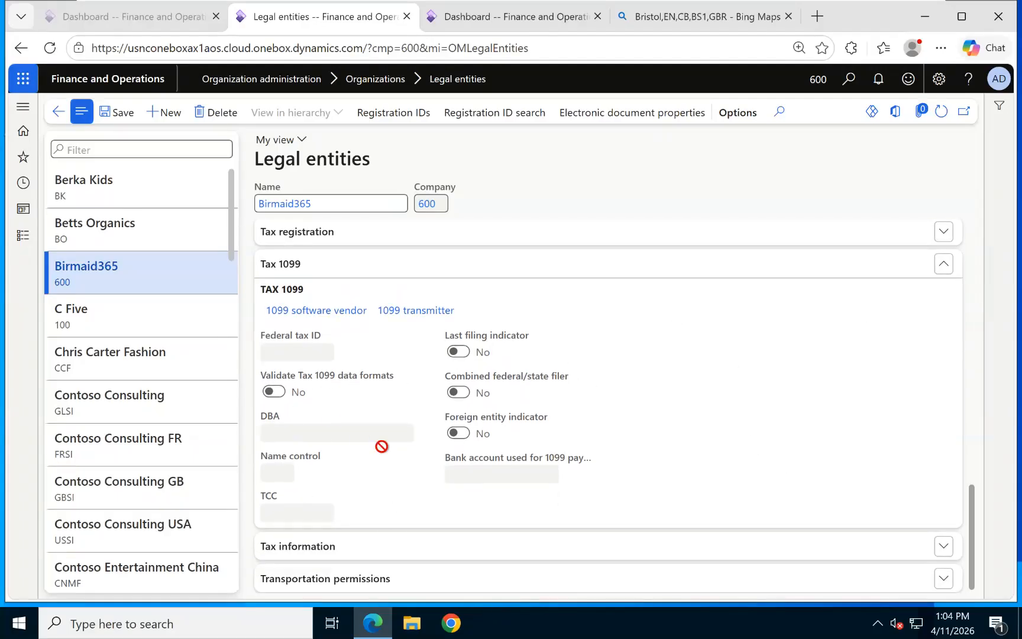
left_click(943, 263)
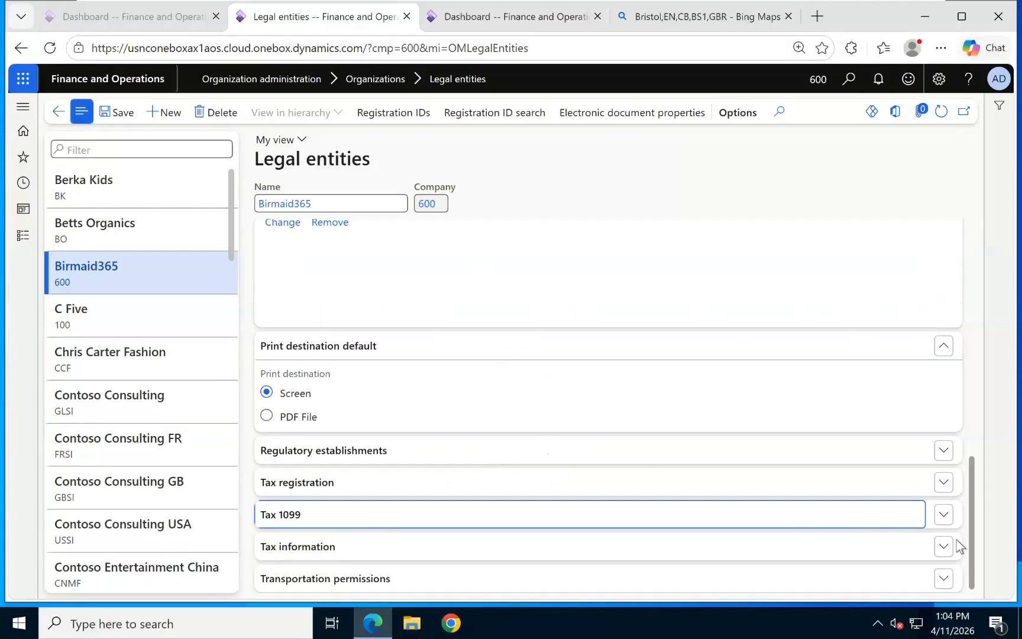
left_click(943, 547)
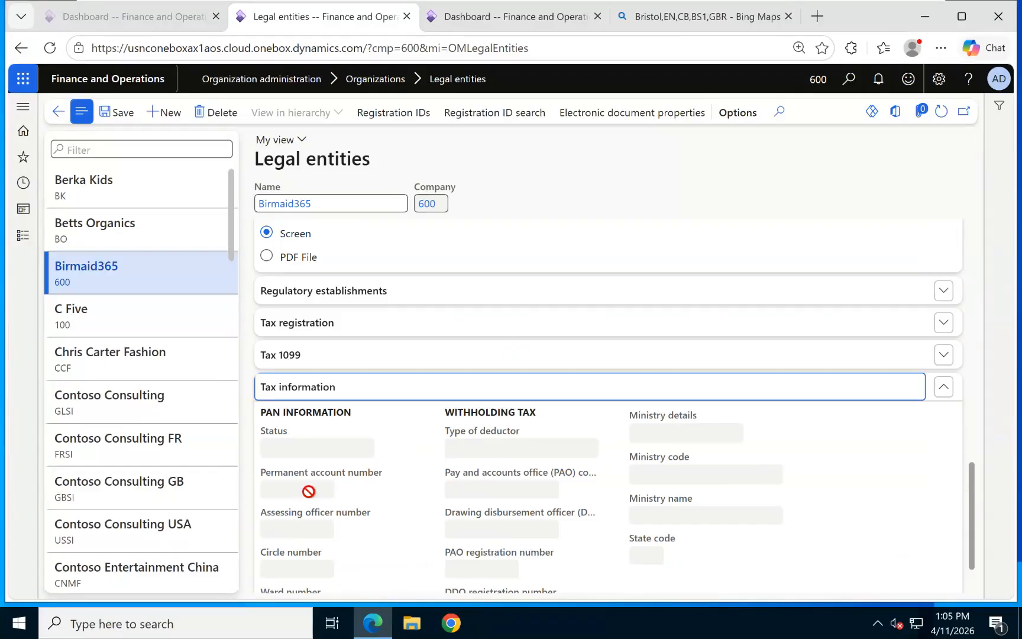
scroll(656, 449, "down", 1)
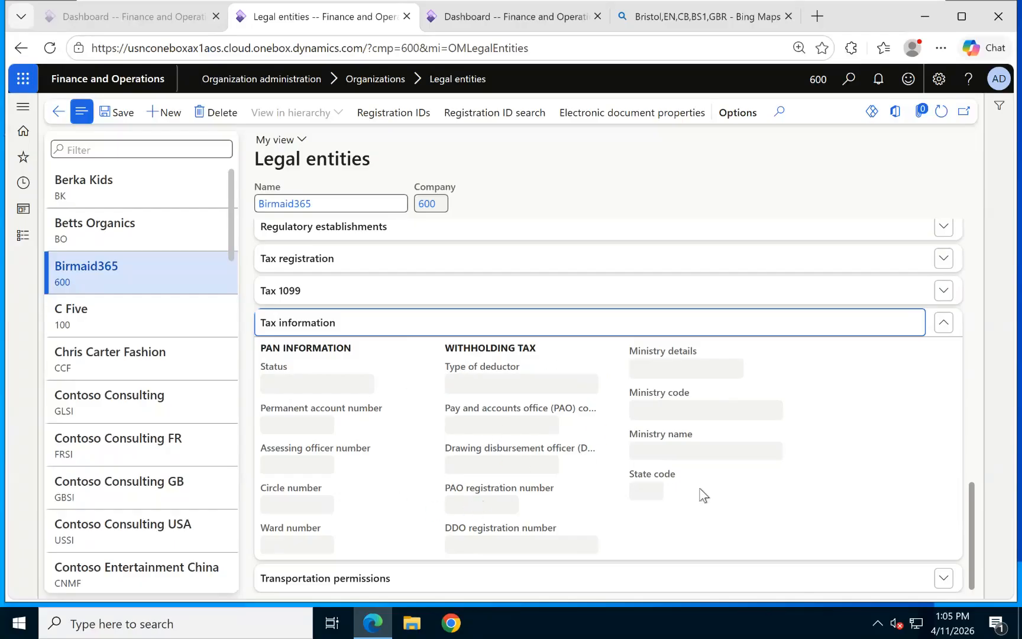
left_click(944, 324)
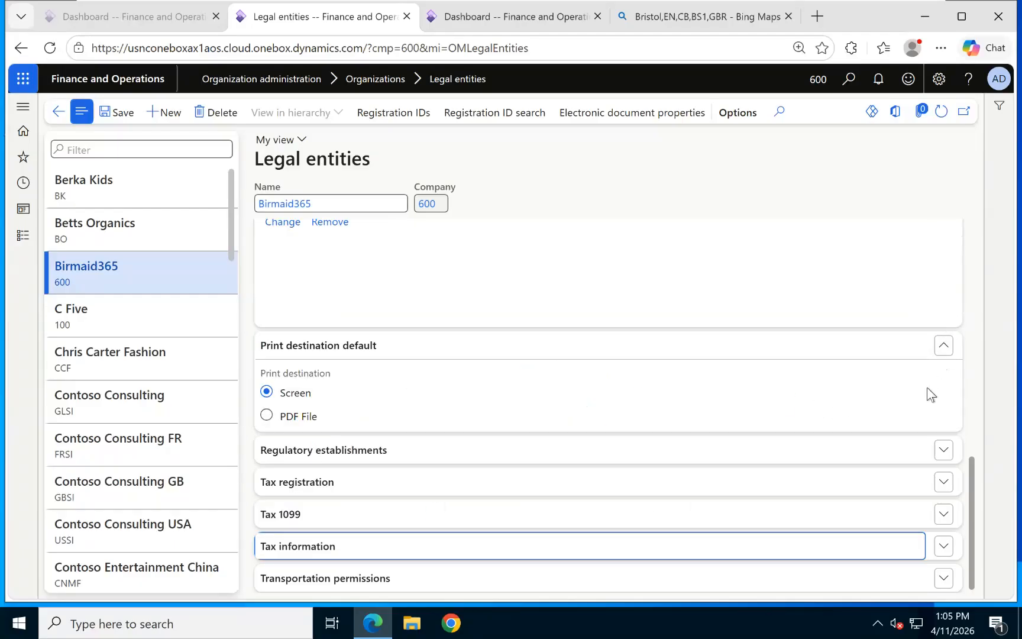
Expand and examine the Transportation permissions section of Birmaid365, and return to the start of the record.
left_click_drag(970, 510, 962, 578)
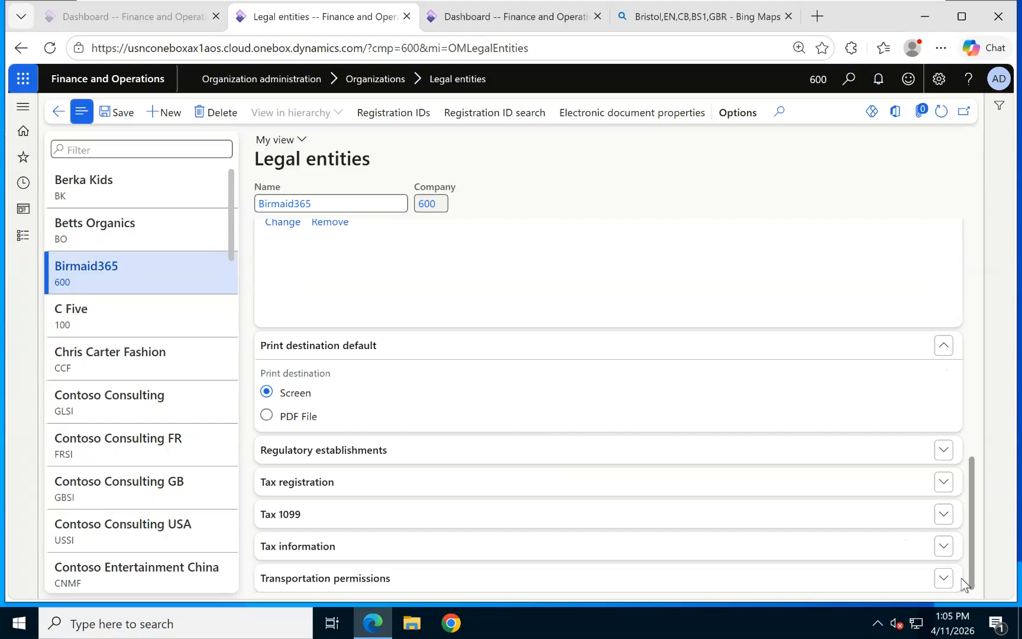
left_click(945, 580)
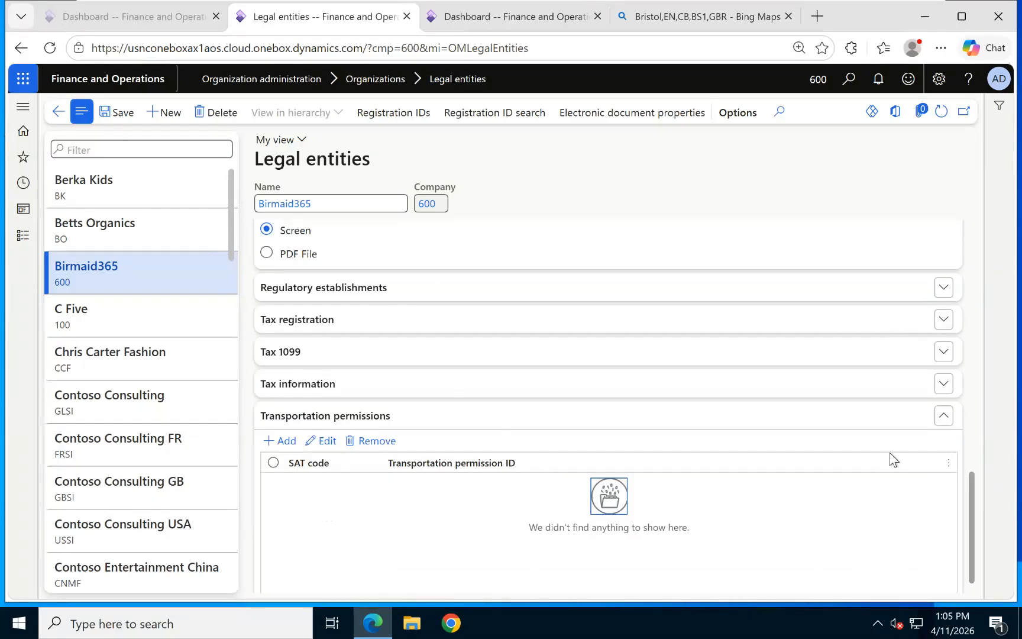
left_click_drag(969, 494, 961, 123)
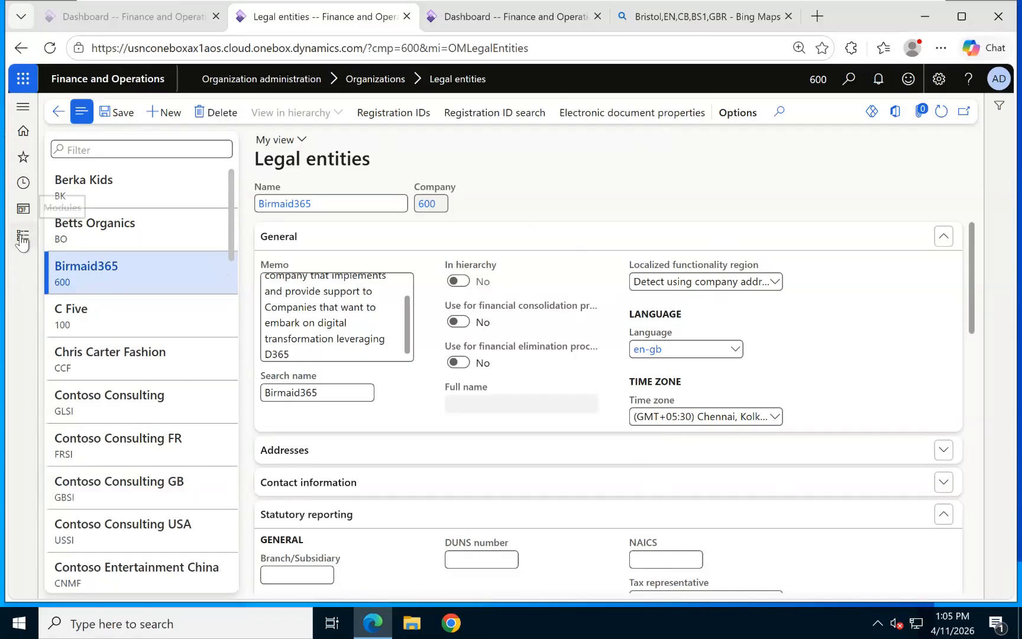
Set the current company to 600, Birmaid365, using the company selector.
left_click(818, 89)
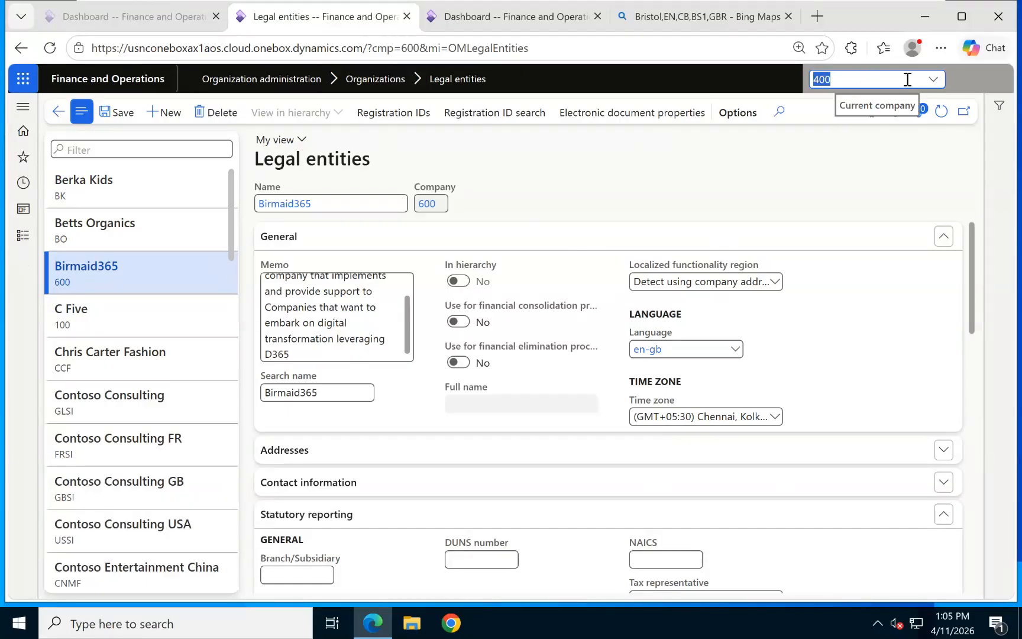
left_click(934, 79)
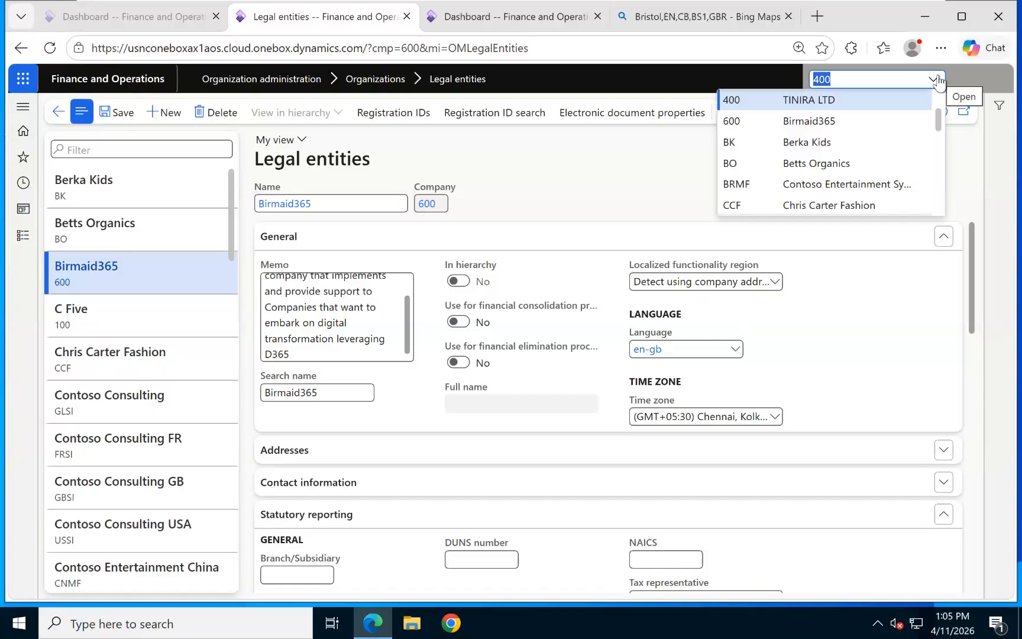
left_click(830, 123)
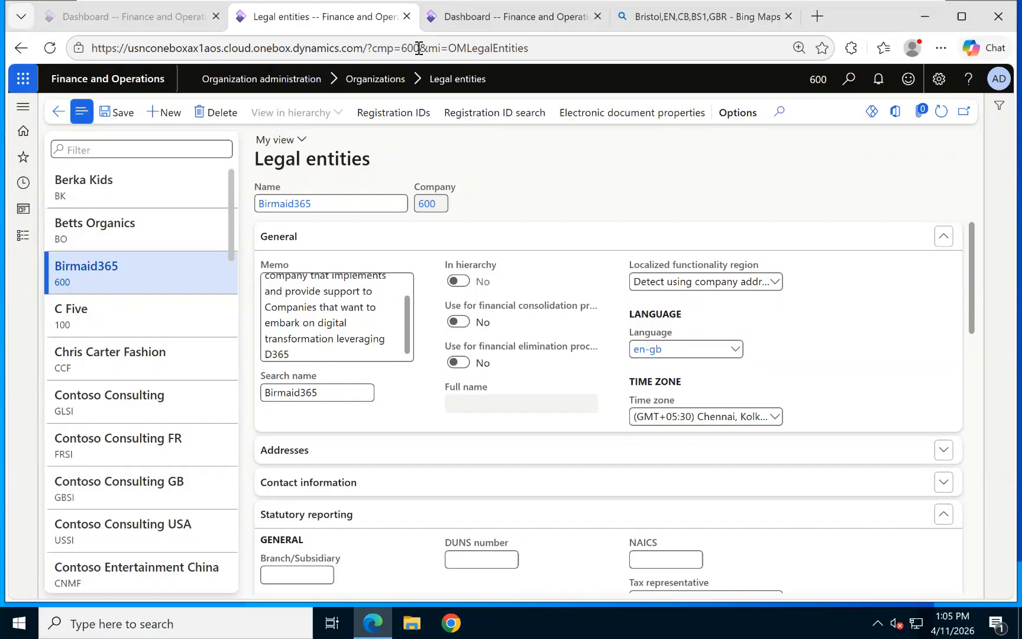
Load the Legal entities page for company 400 by changing the cmp value in the page address to 400.
left_click_drag(401, 47, 421, 45)
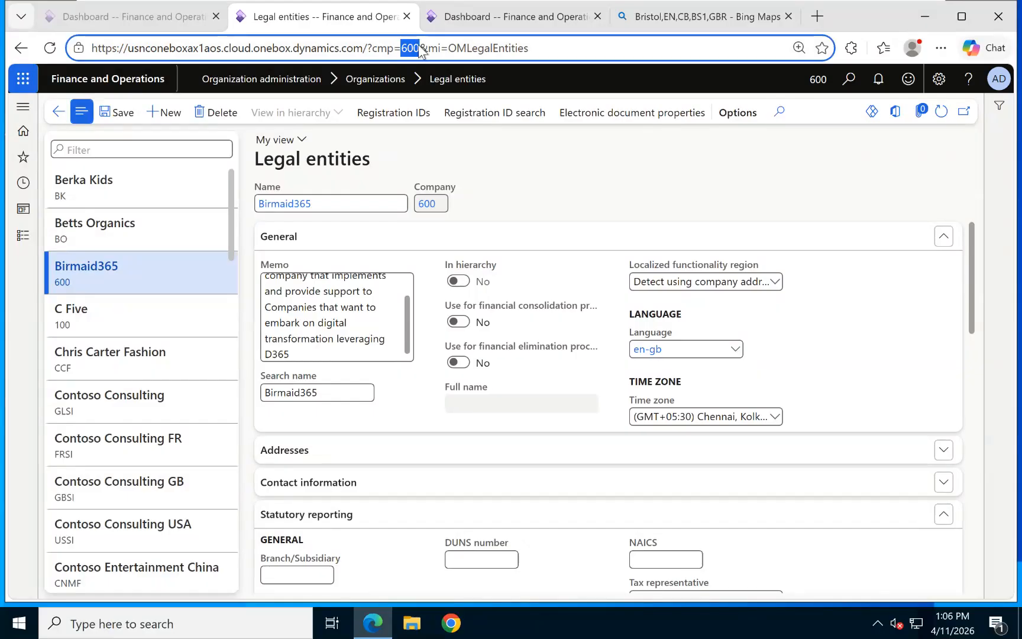
type("400")
key("Return")
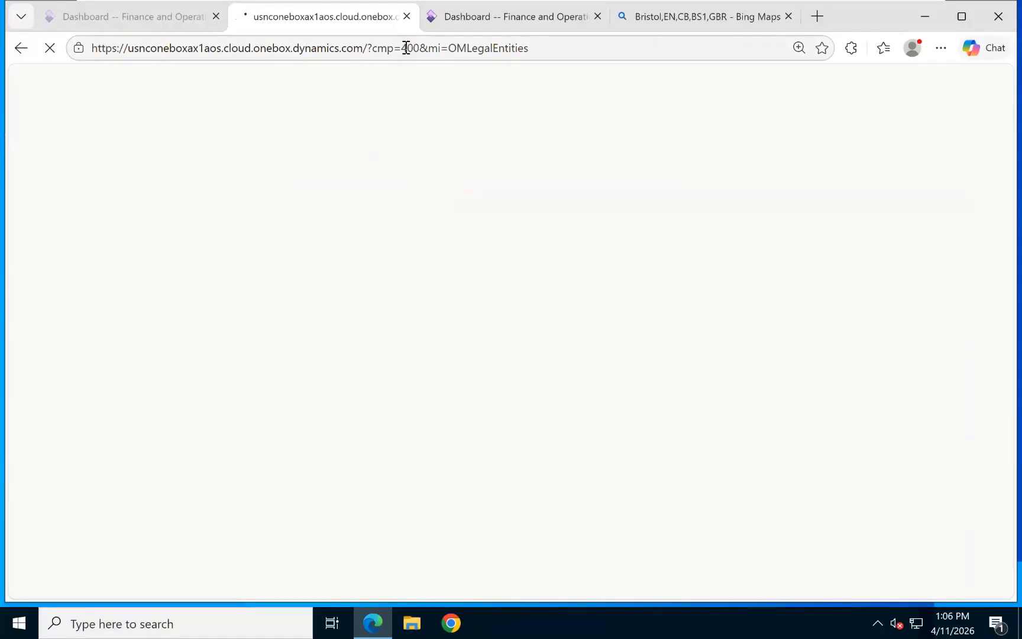
Return the Legal entities page to company 600 by changing the cmp value in the page address to 600.
left_click_drag(407, 48, 401, 48)
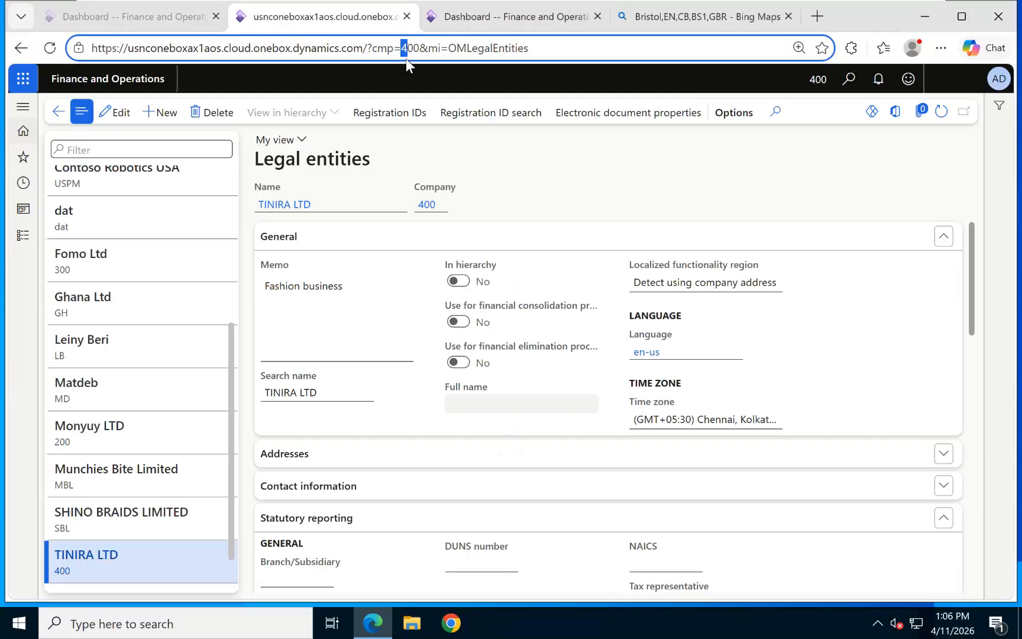
type("6")
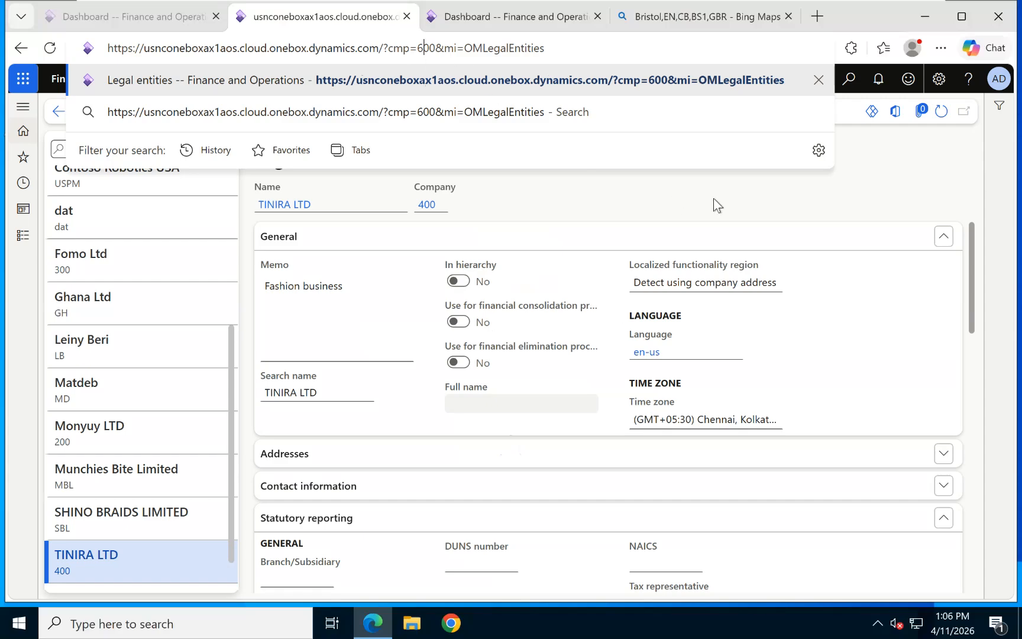
key("Return")
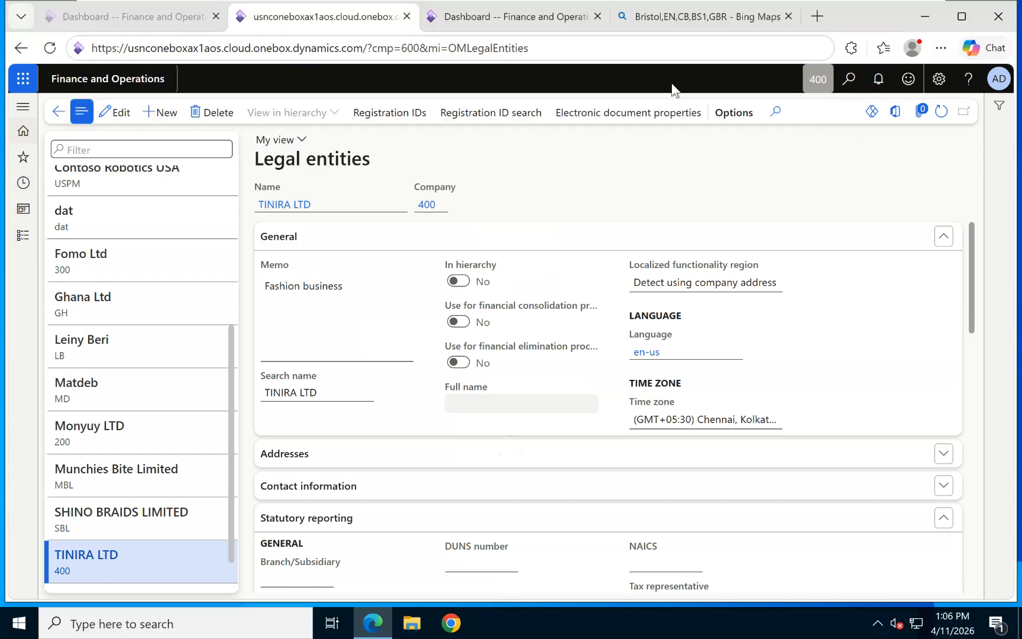
left_click(424, 50)
key("Return")
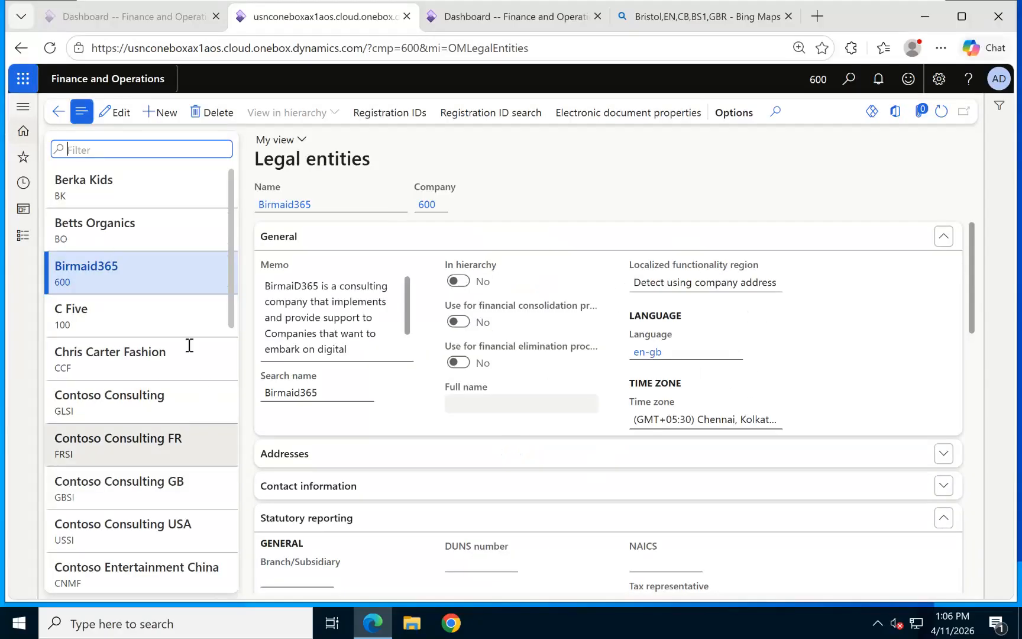
Open the Number sequences list of the Organization administration module in company 600.
left_click(24, 236)
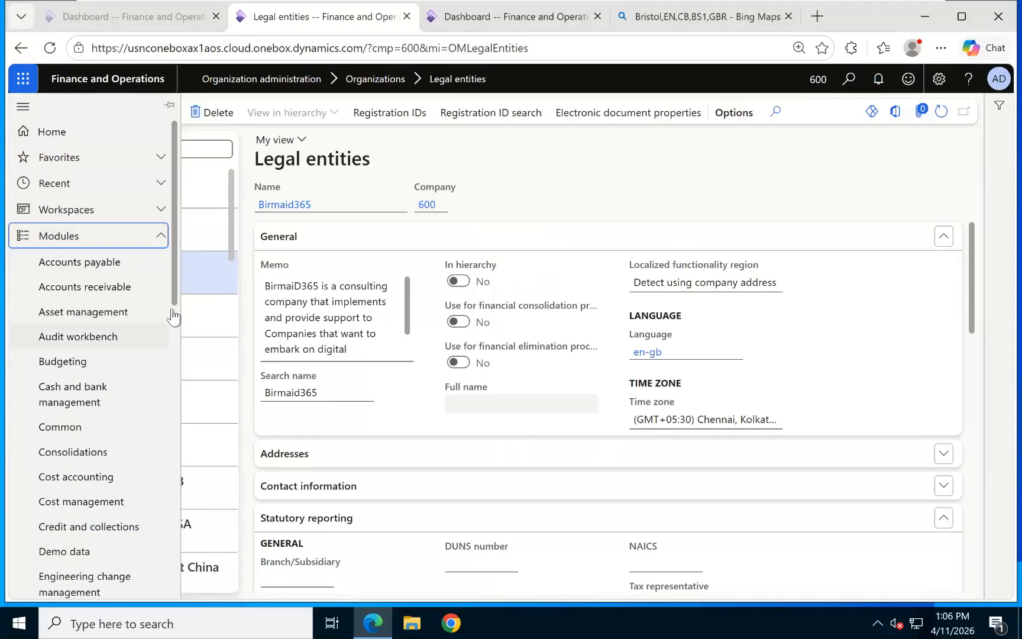
left_click_drag(175, 210, 166, 375)
scroll(164, 408, "down", 3)
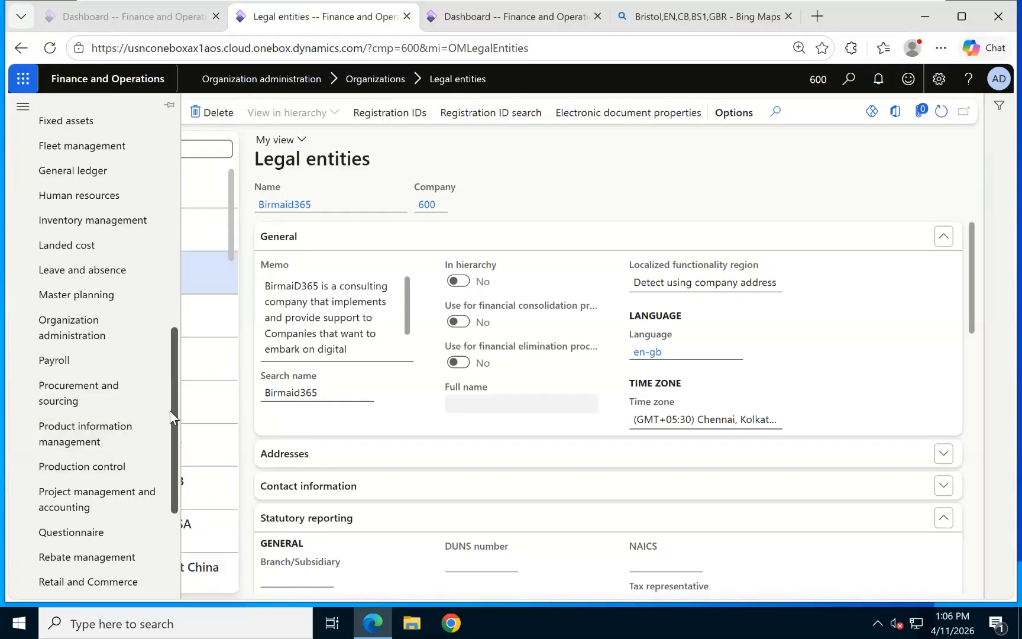
left_click(80, 331)
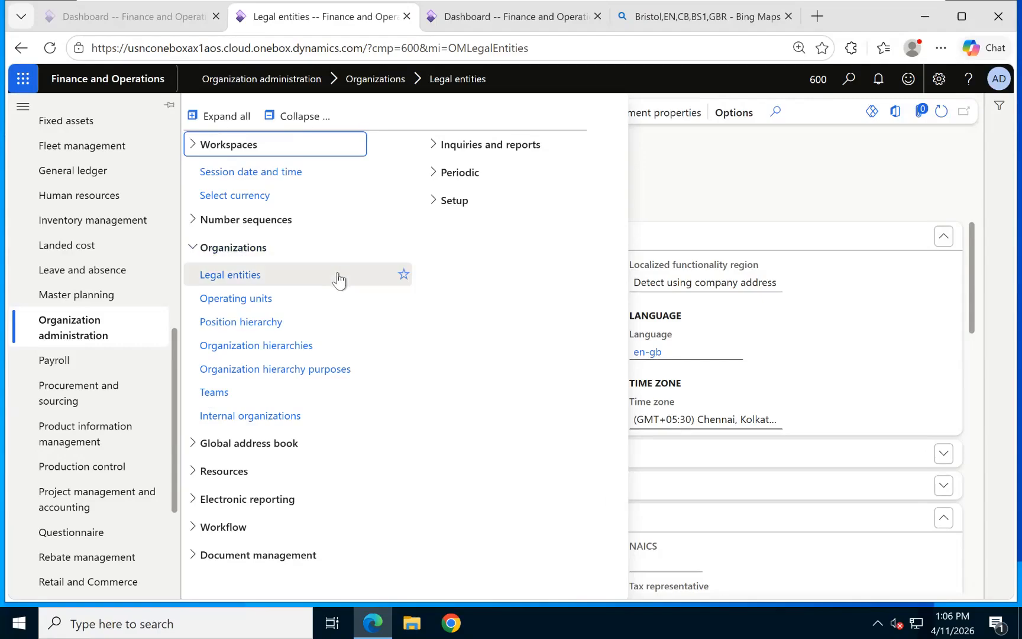
left_click(190, 220)
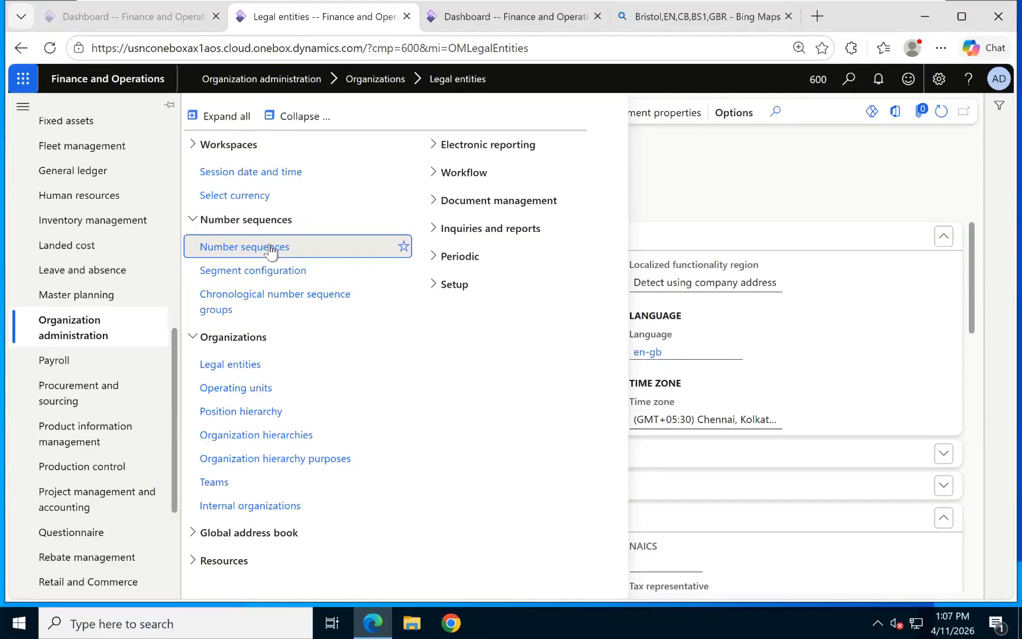
Set the current company to 400 in the browser tab showing the Birmaid365 dashboard.
left_click(476, 16)
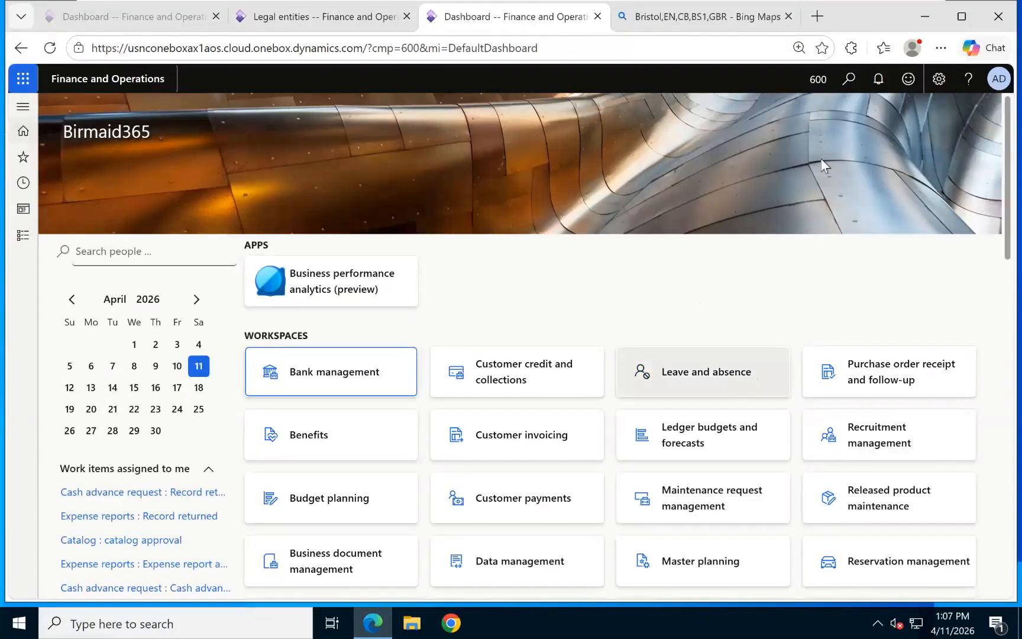
left_click(818, 78)
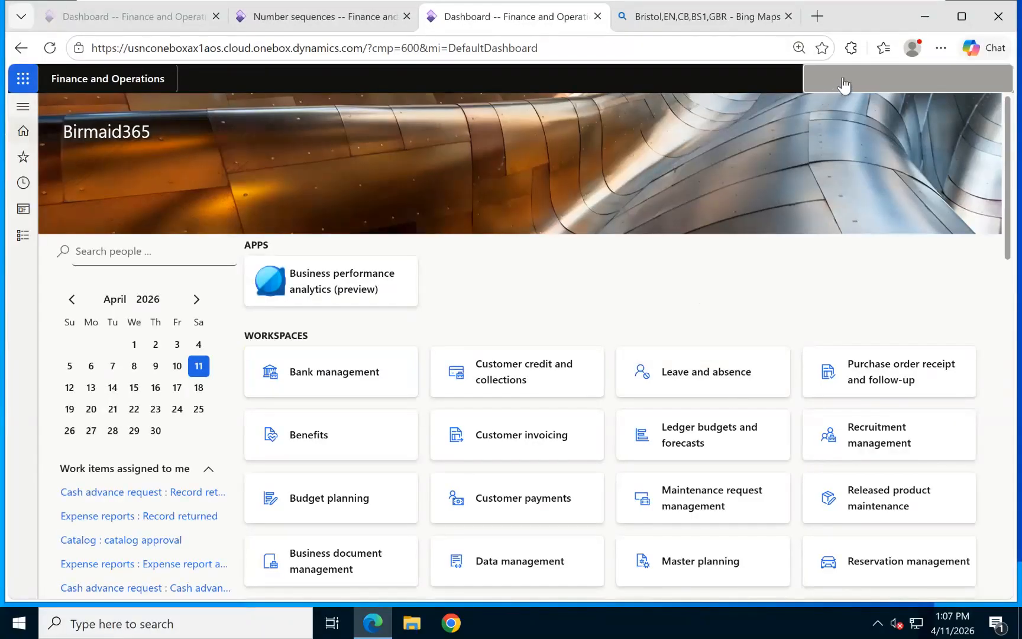
type("400")
key("Return")
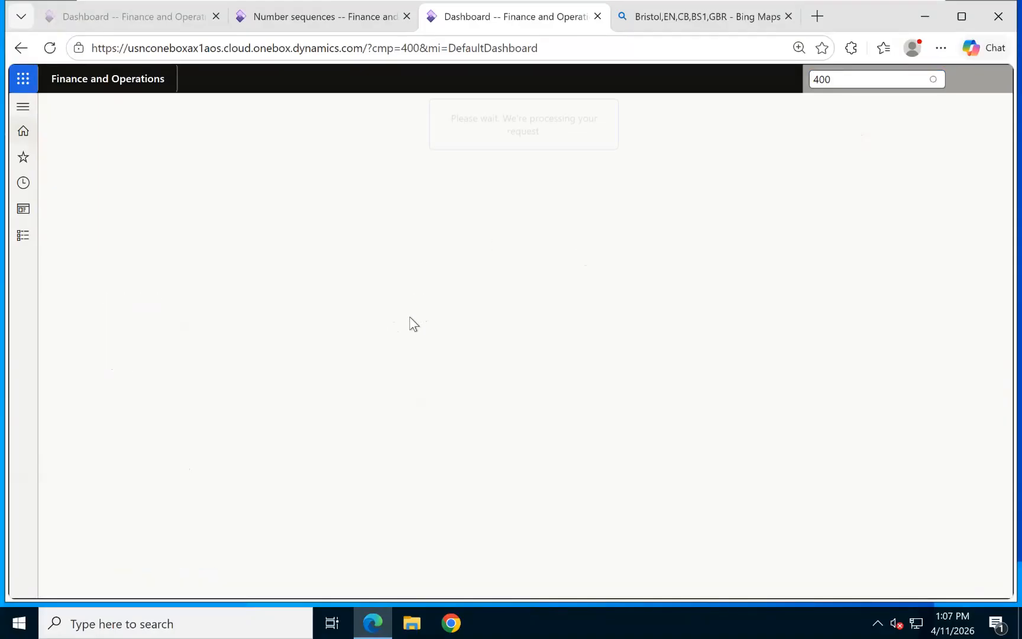
Open Accounts payable parameters from the Accounts payable setup in company 400.
left_click(23, 236)
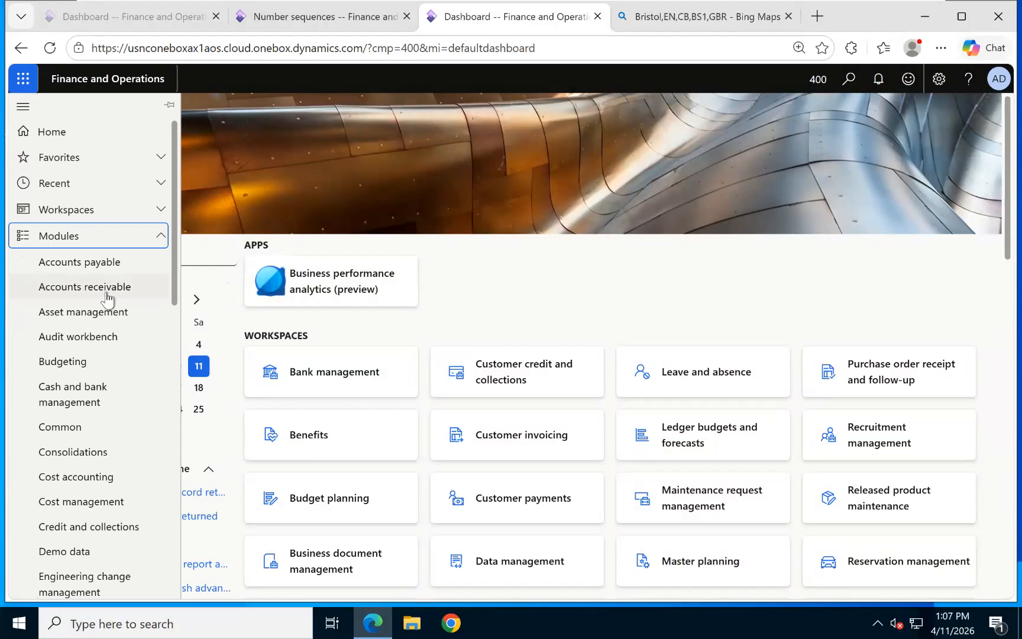
left_click(121, 271)
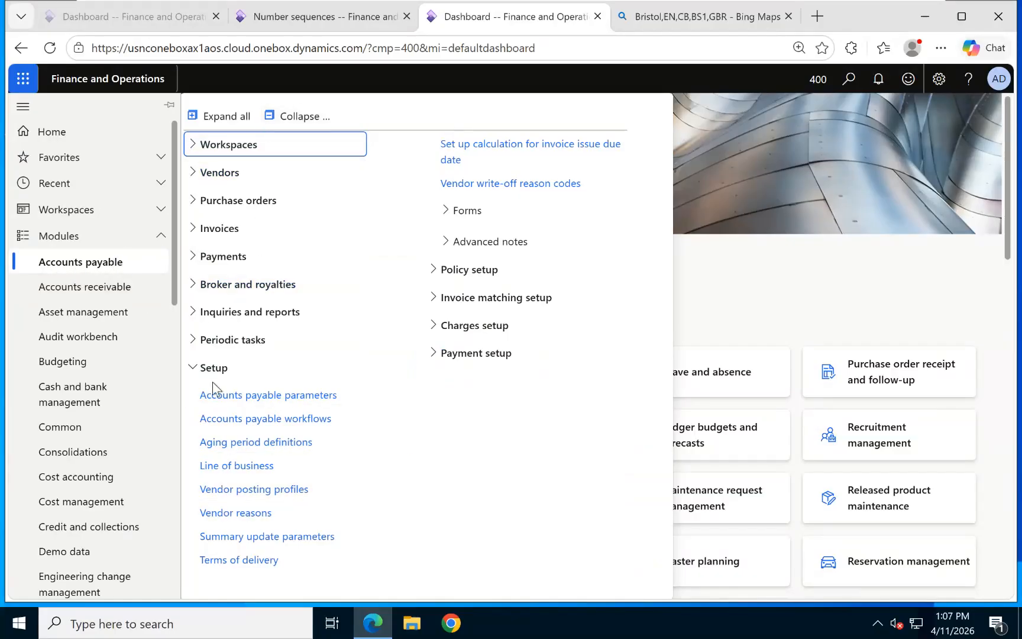
left_click(295, 396)
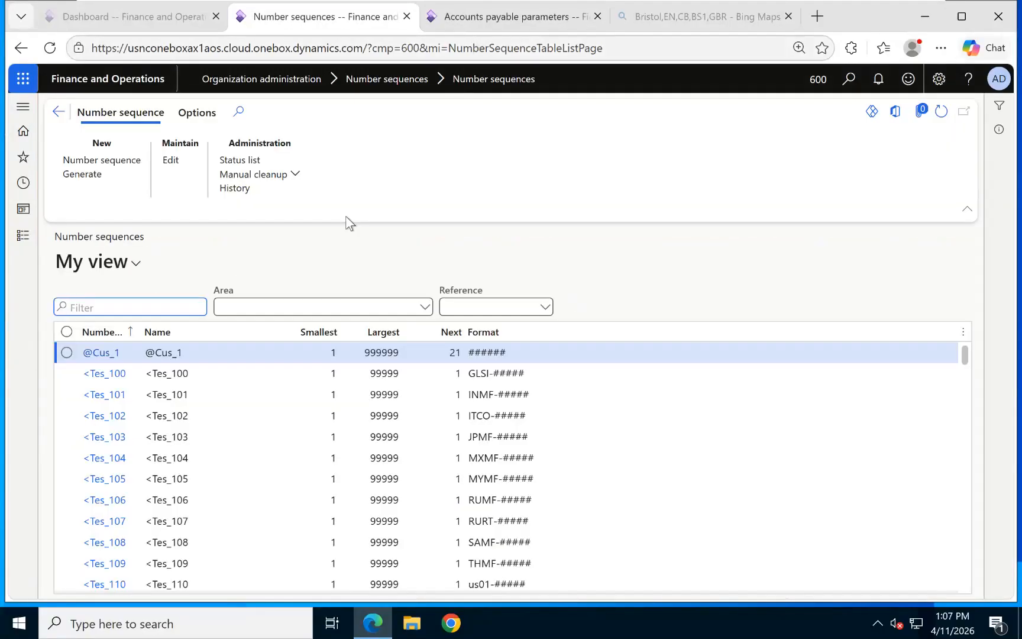
Look through the Number sequences list of company 600, and open the number sequence settings in company 400's Accounts payable parameters.
scroll(387, 462, "down", 3)
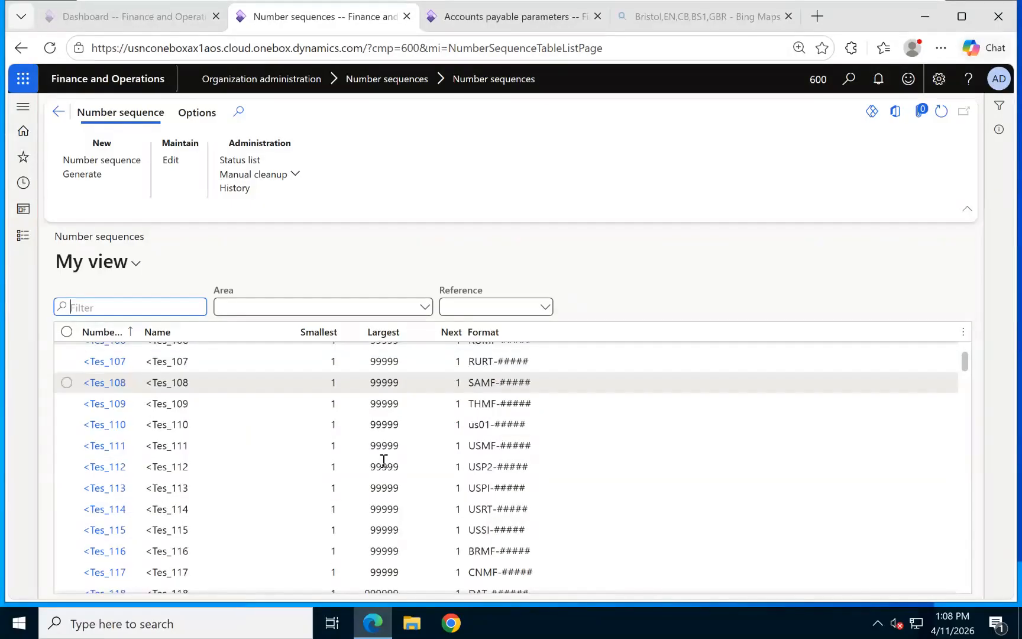
scroll(446, 488, "down", 10)
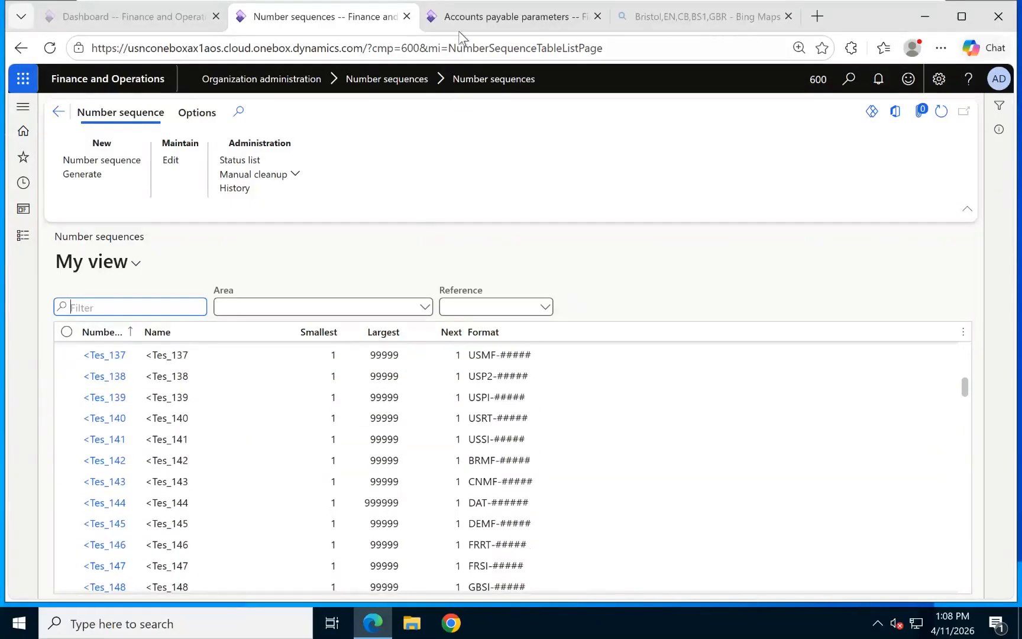
left_click(478, 14)
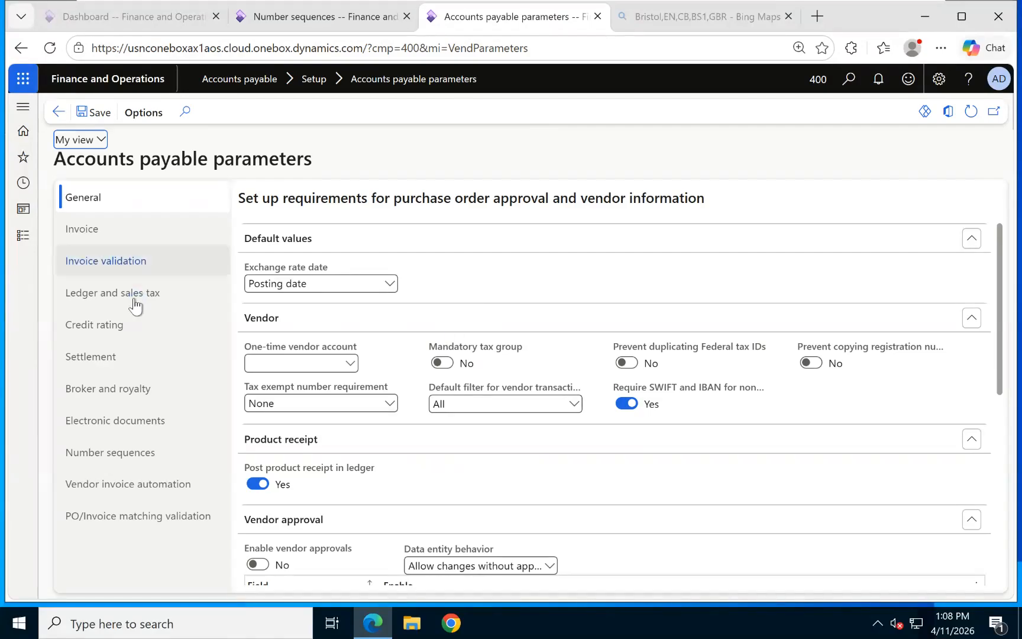
left_click(105, 455)
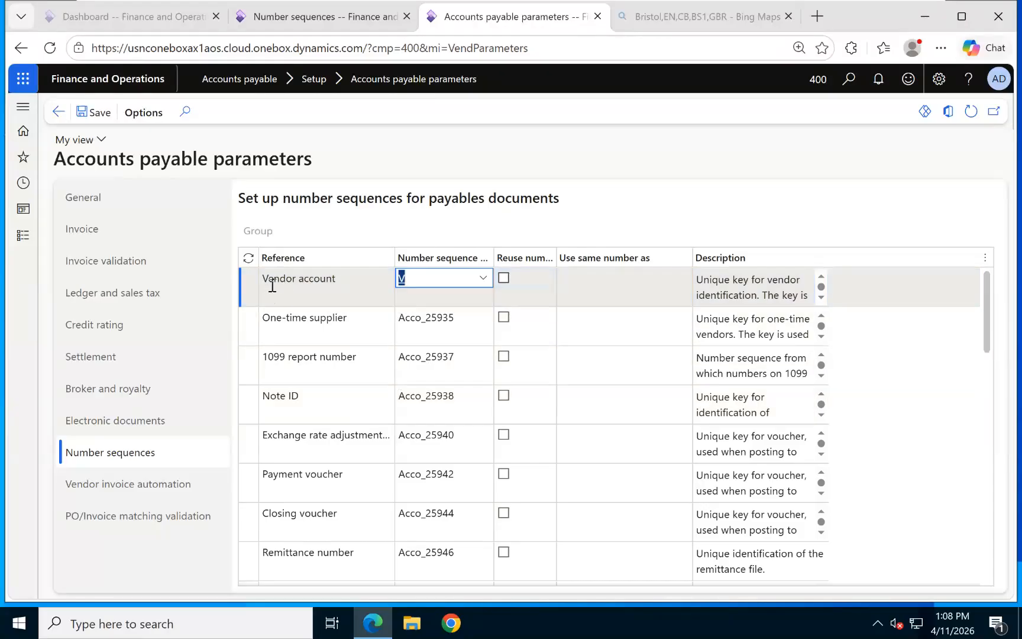
Open the details of company 400's Vendor account number sequence, examine its scope, segments, references and general settings, and return to the parameters.
right_click(482, 278)
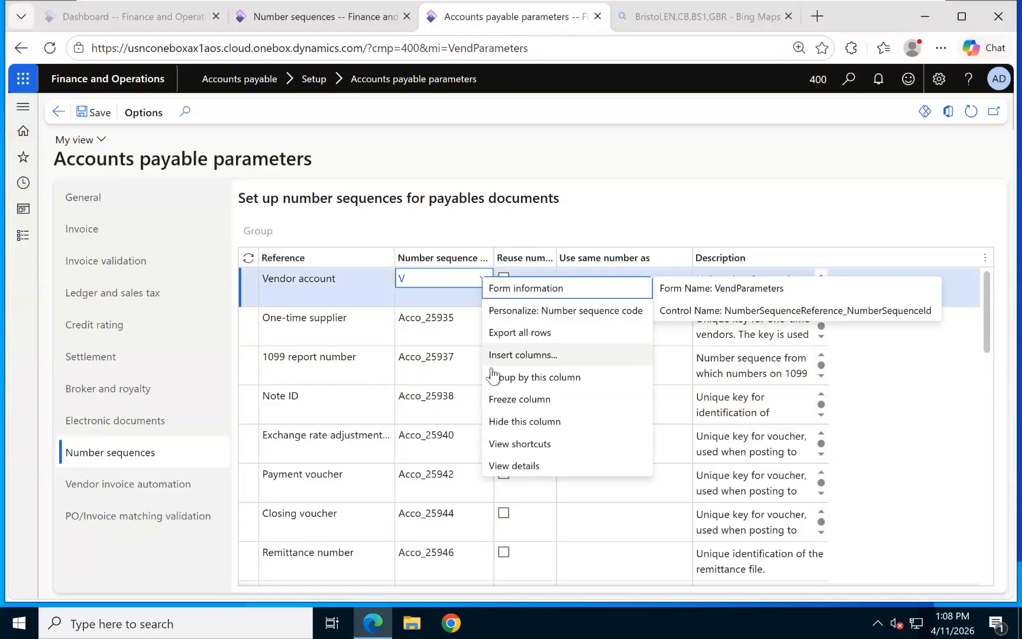
left_click(512, 466)
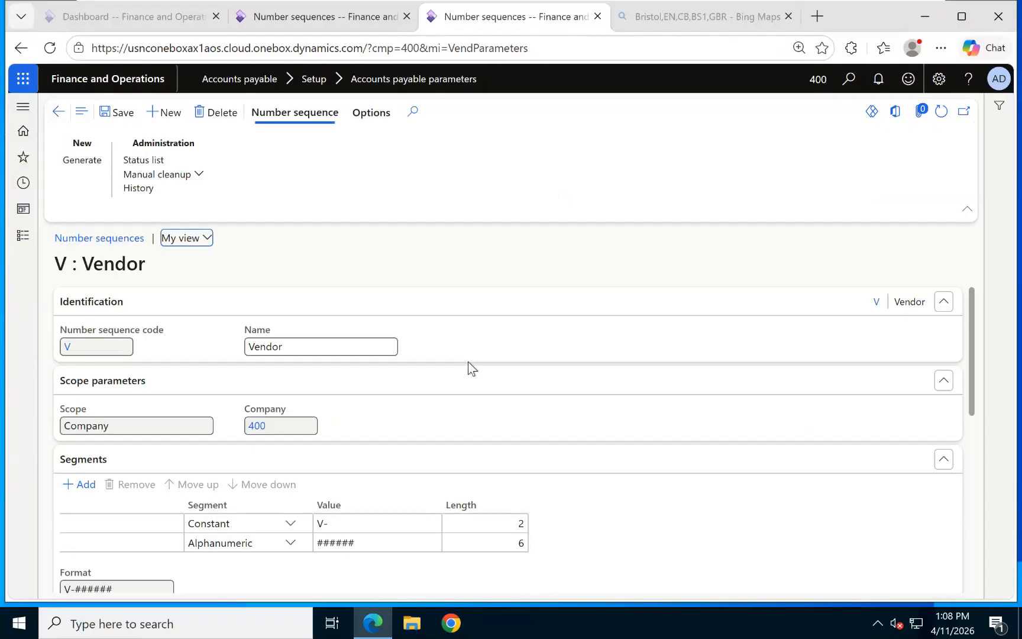
scroll(290, 429, "down", 1)
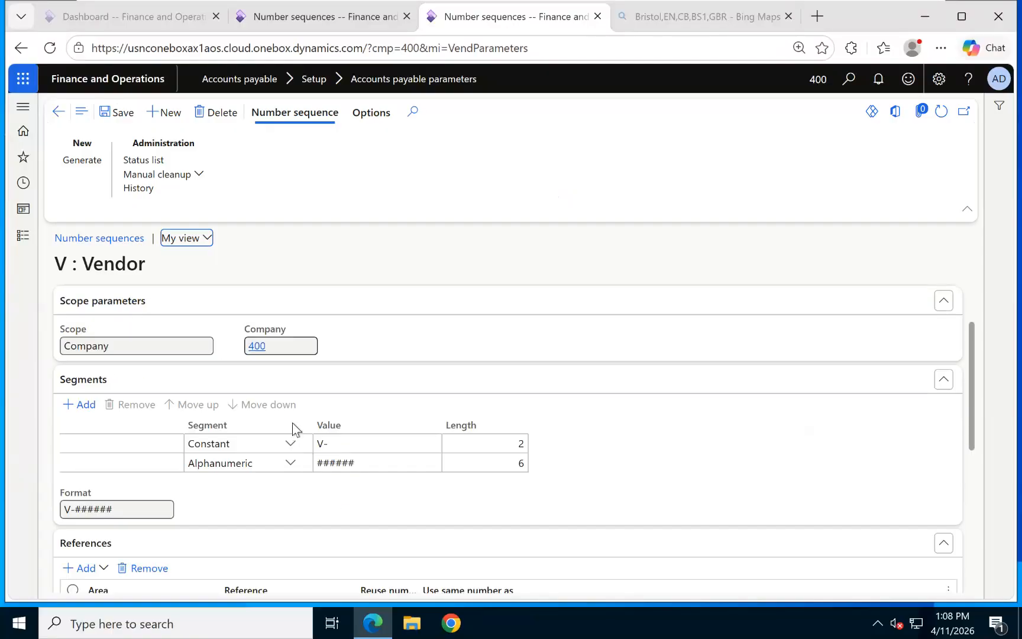
scroll(201, 427, "up", 1)
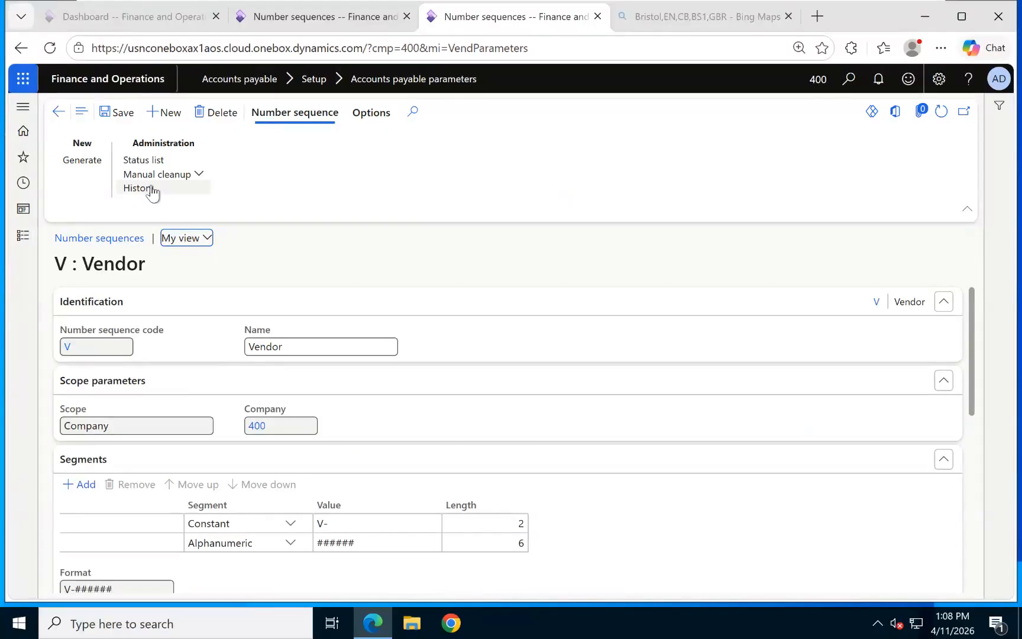
scroll(312, 455, "down", 5)
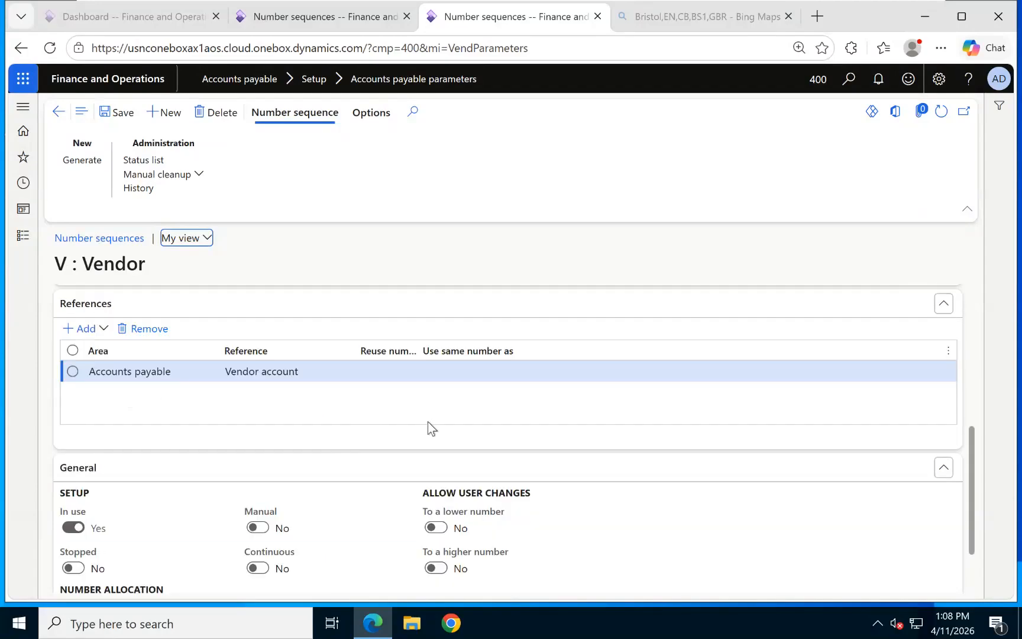
scroll(215, 441, "up", 5)
left_click(58, 112)
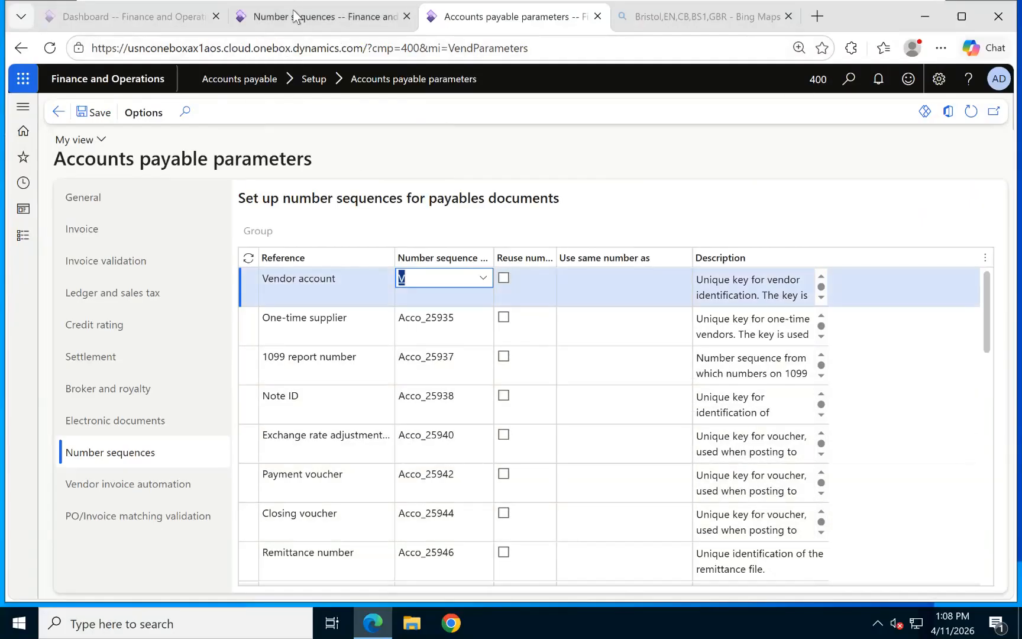
left_click(292, 20)
right_click(318, 22)
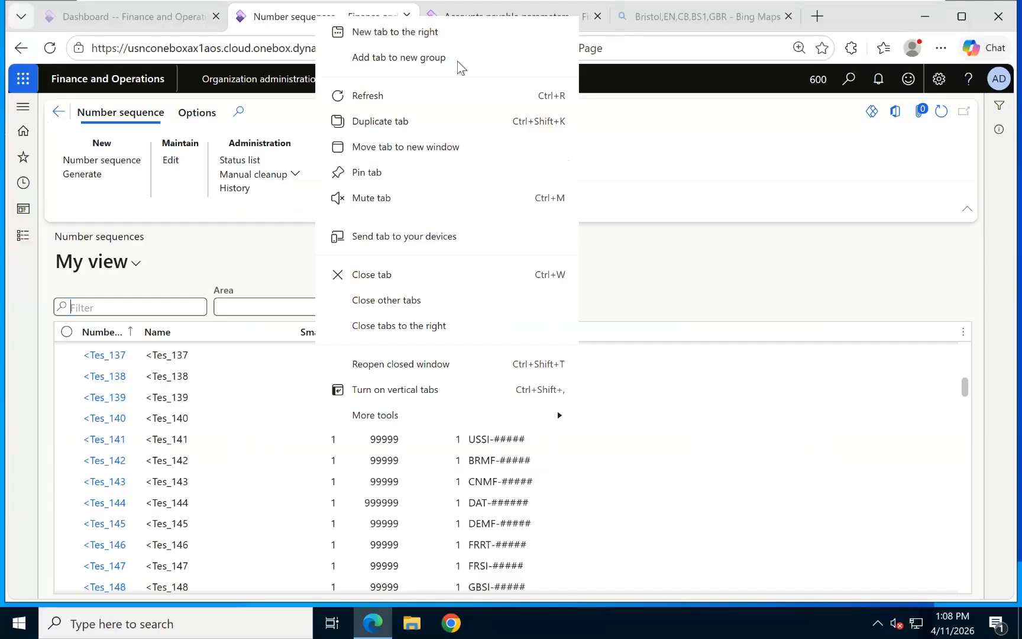
left_click(466, 14)
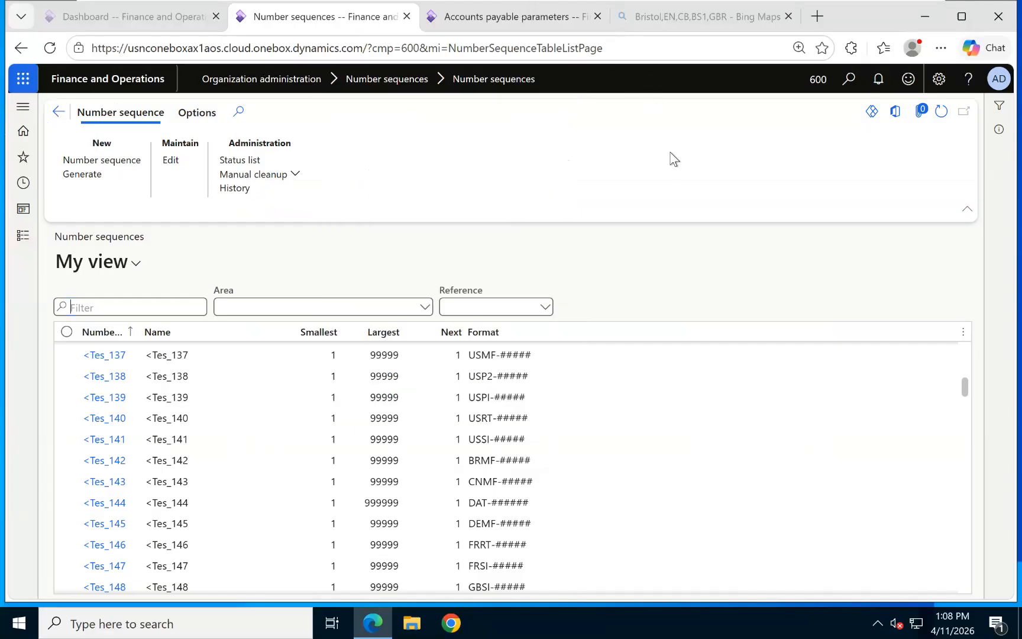
left_click(470, 14)
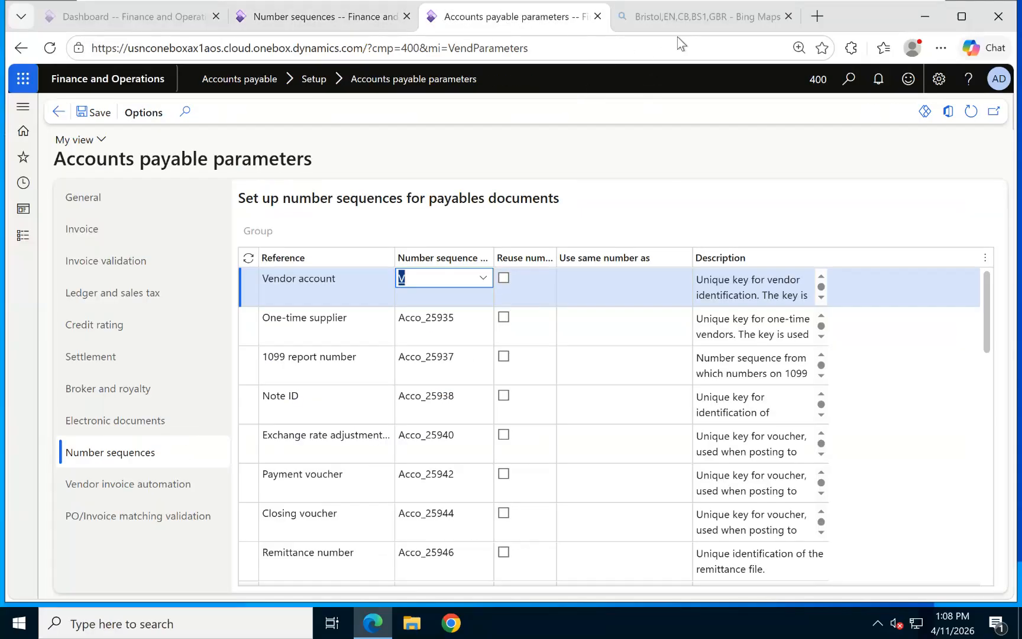
Reload Accounts payable parameters for company 600 by changing cmp in the page address to 600, and show its number sequences.
left_click(817, 78)
left_click(410, 48)
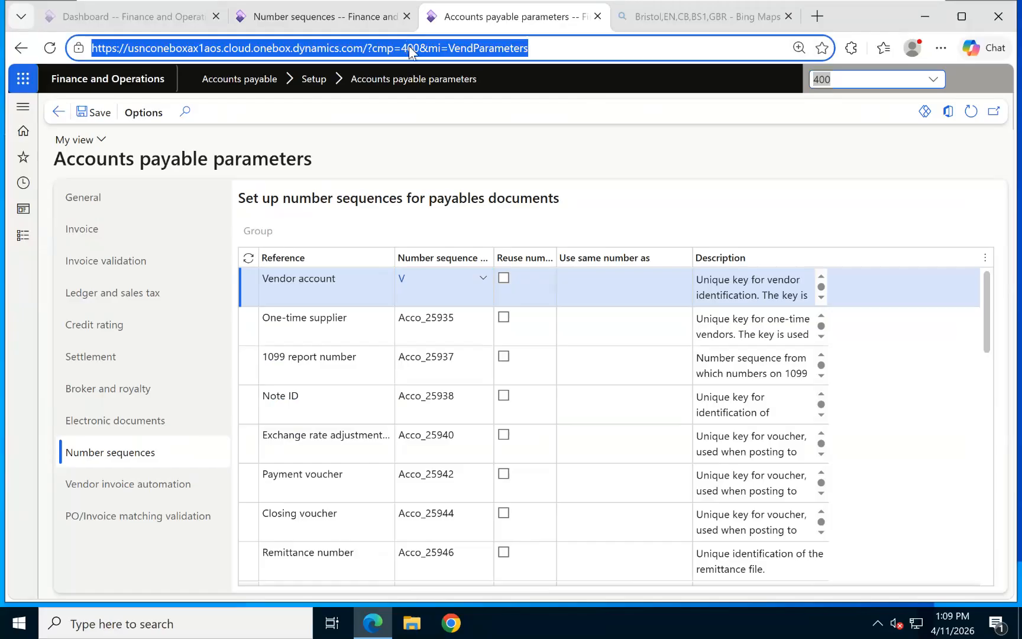
left_click(411, 50)
key("BackSpace")
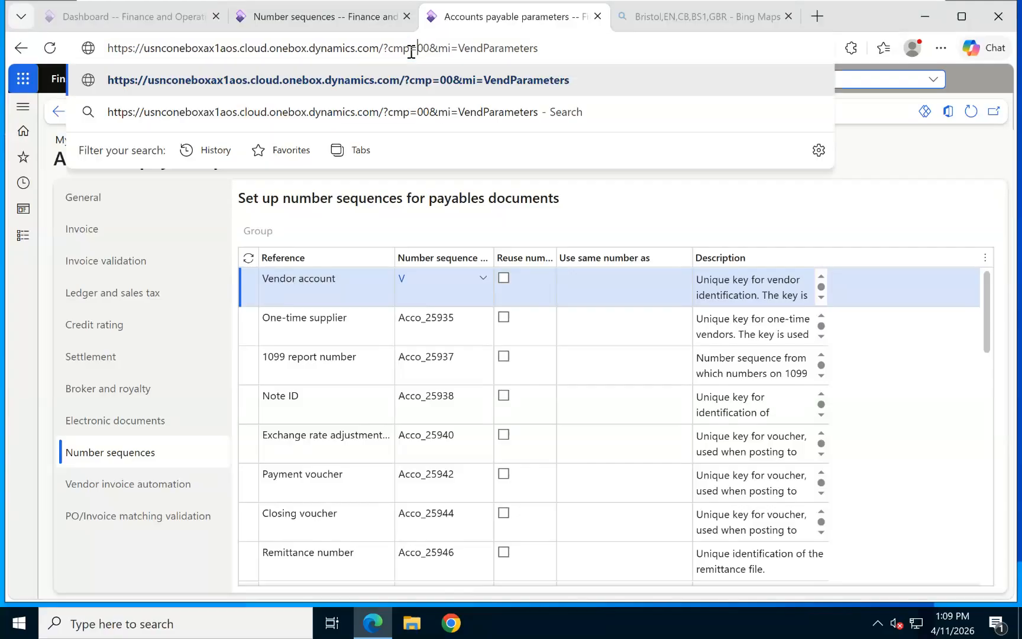
type("6")
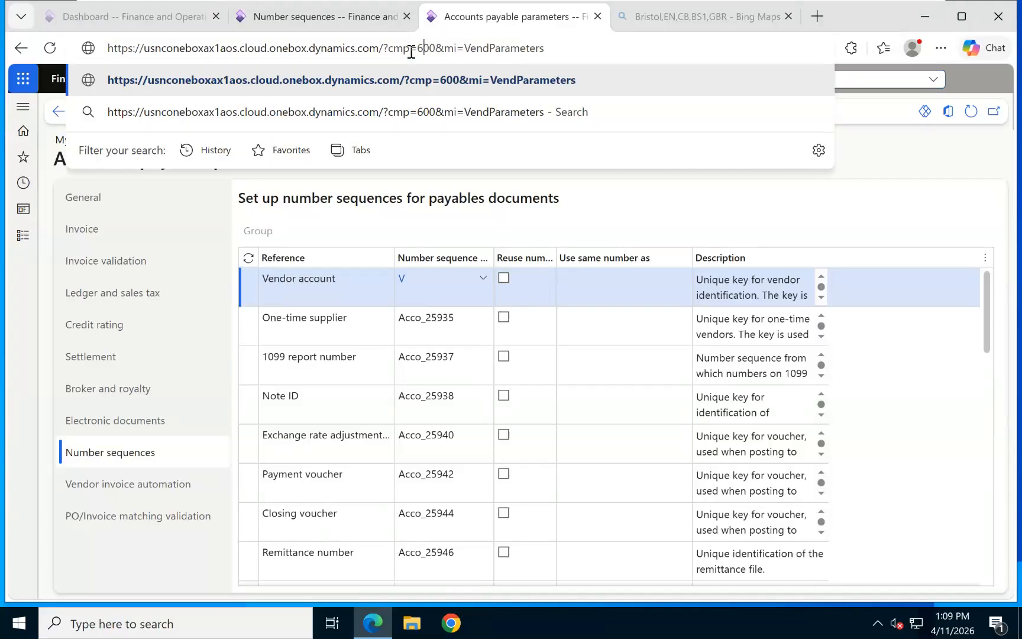
key("Return")
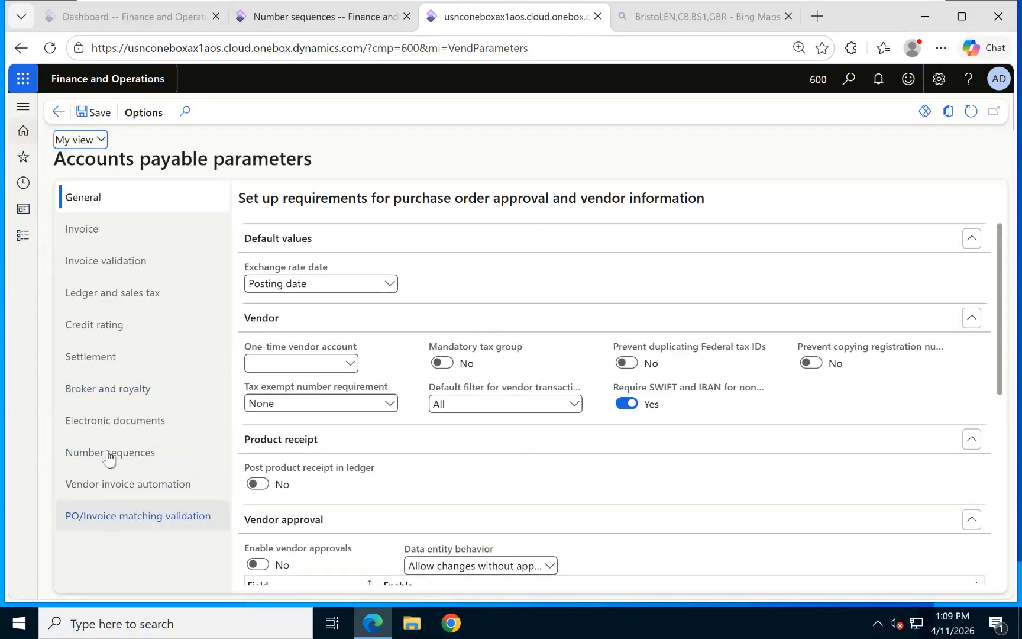
left_click(118, 456)
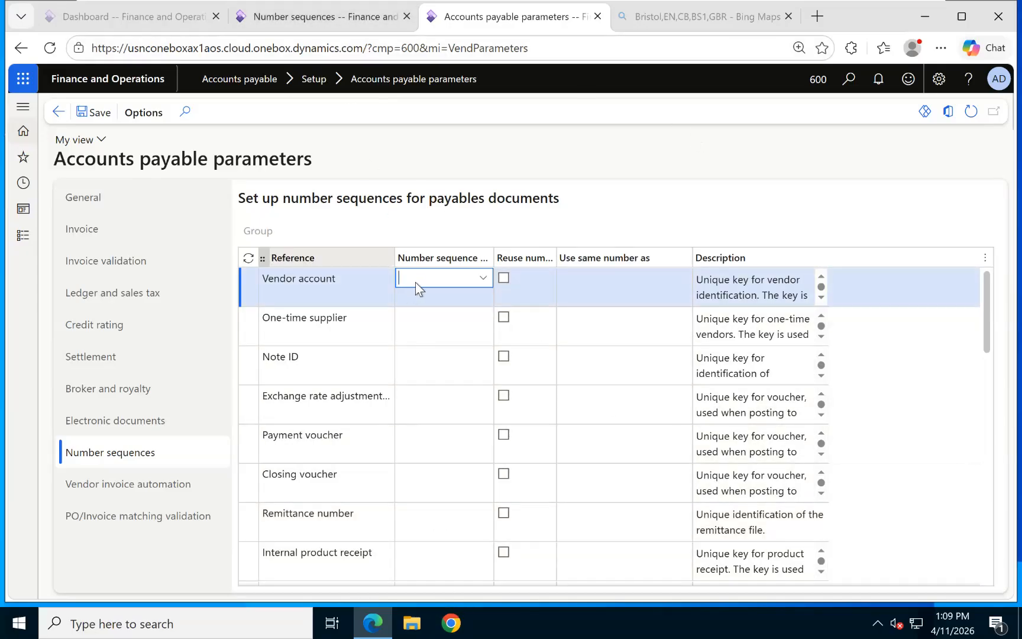
Start generating number sequences from company 600's Number sequences list.
left_click(355, 17)
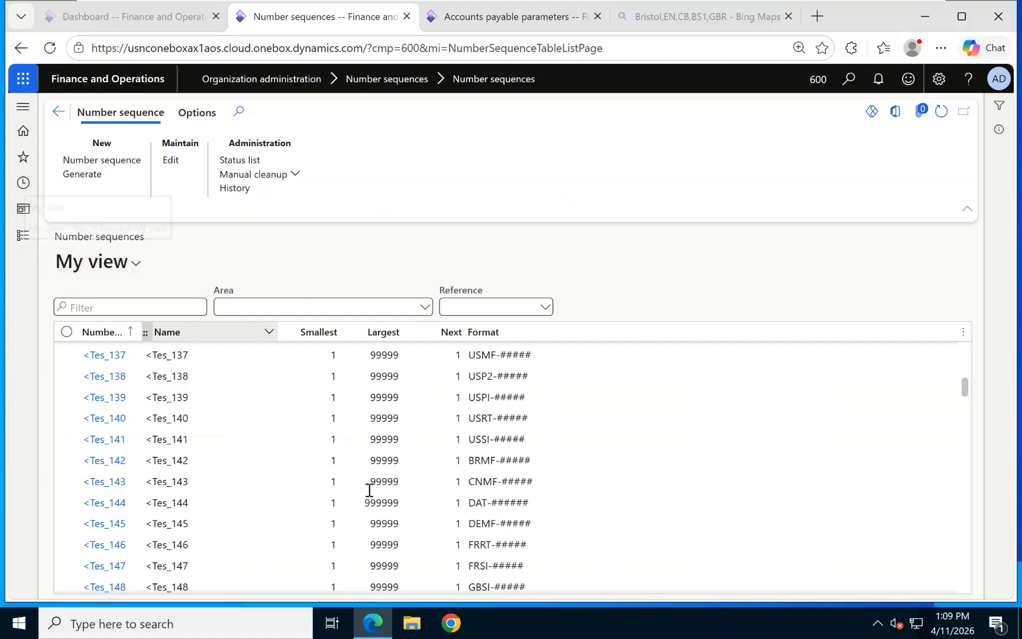
left_click(93, 177)
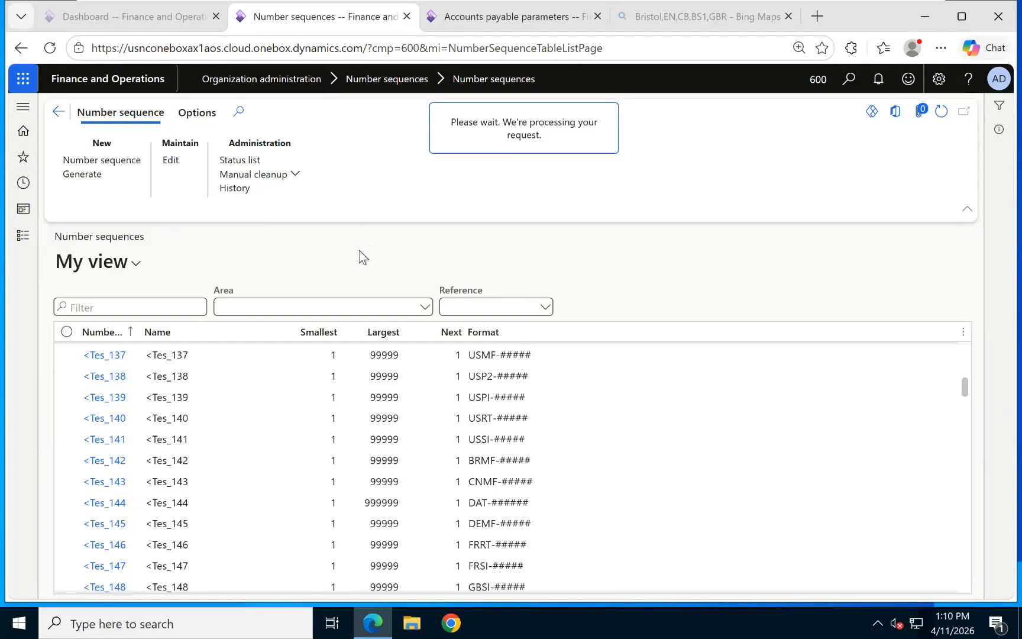
left_click(481, 14)
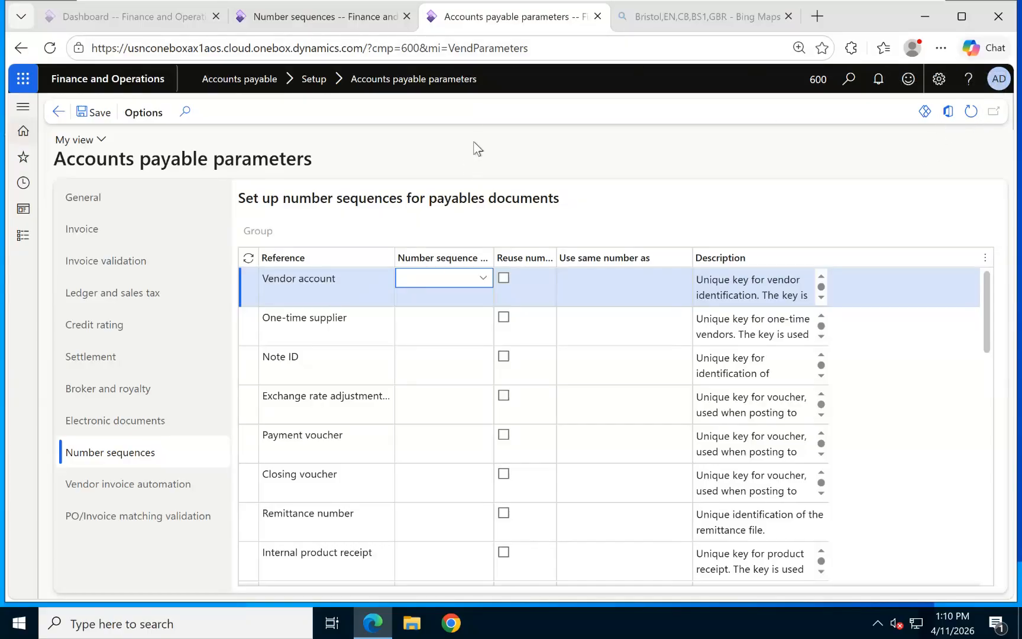
left_click(296, 19)
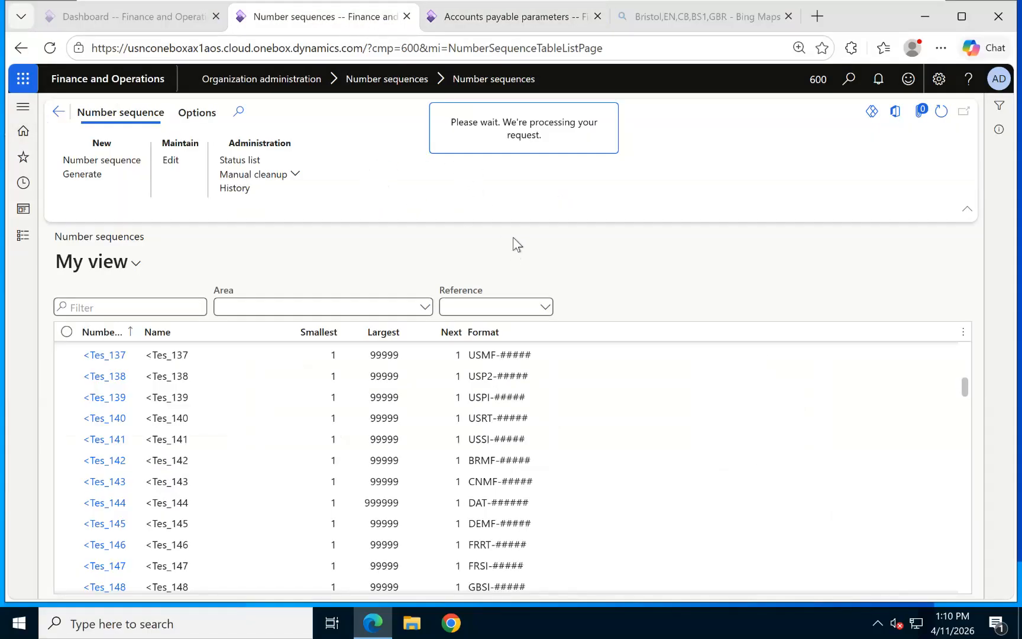
left_click(519, 19)
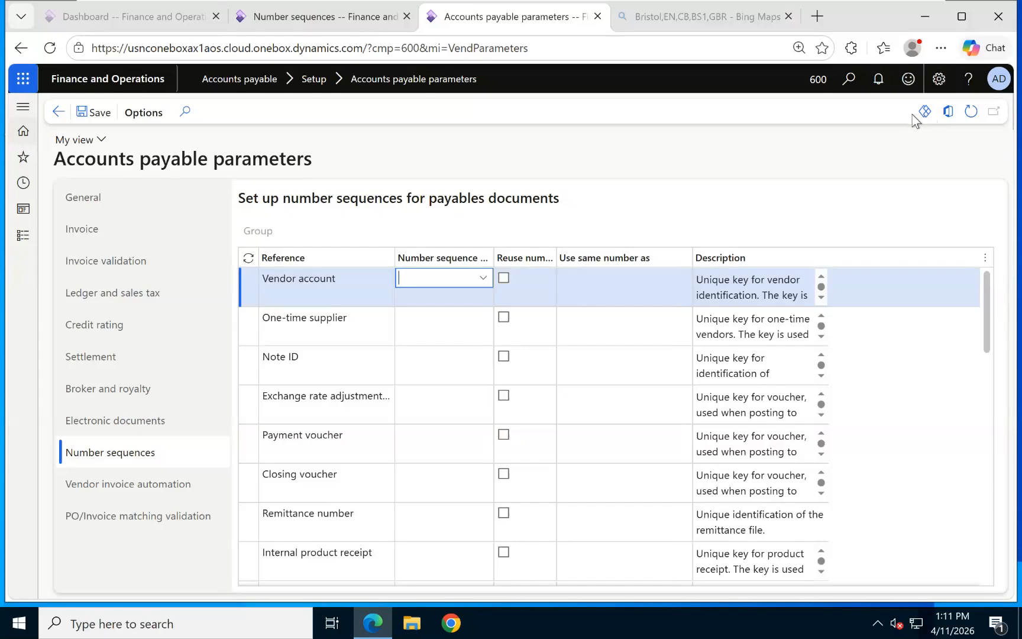
left_click(300, 16)
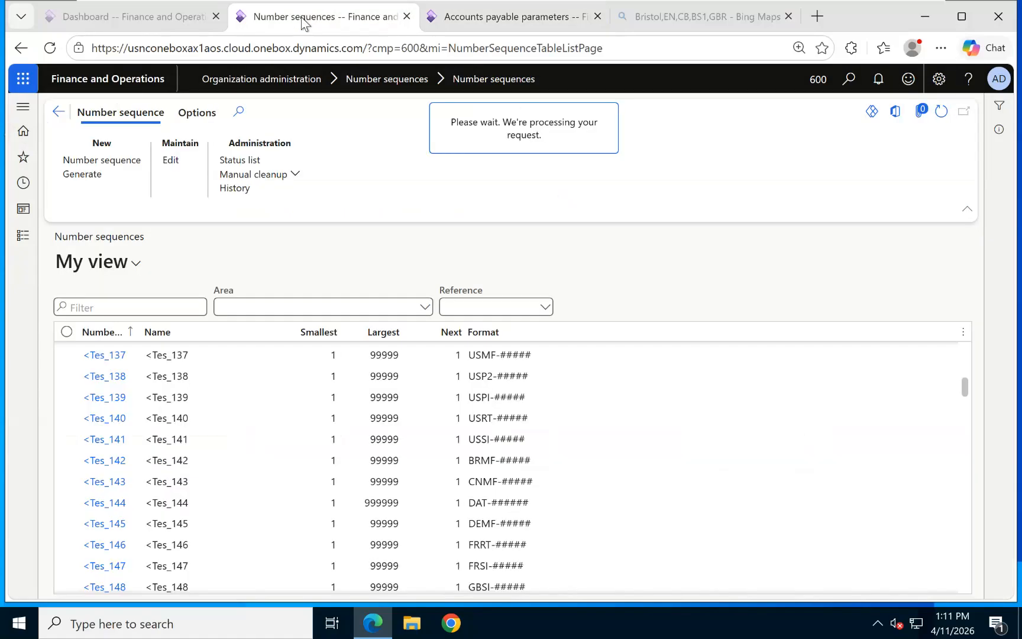
left_click(491, 16)
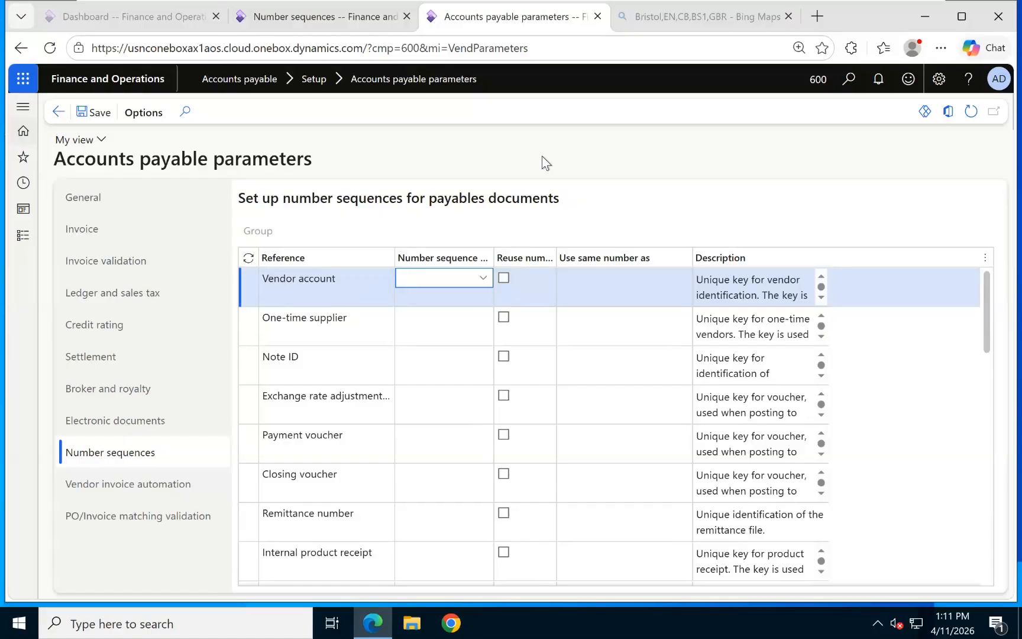
left_click(342, 17)
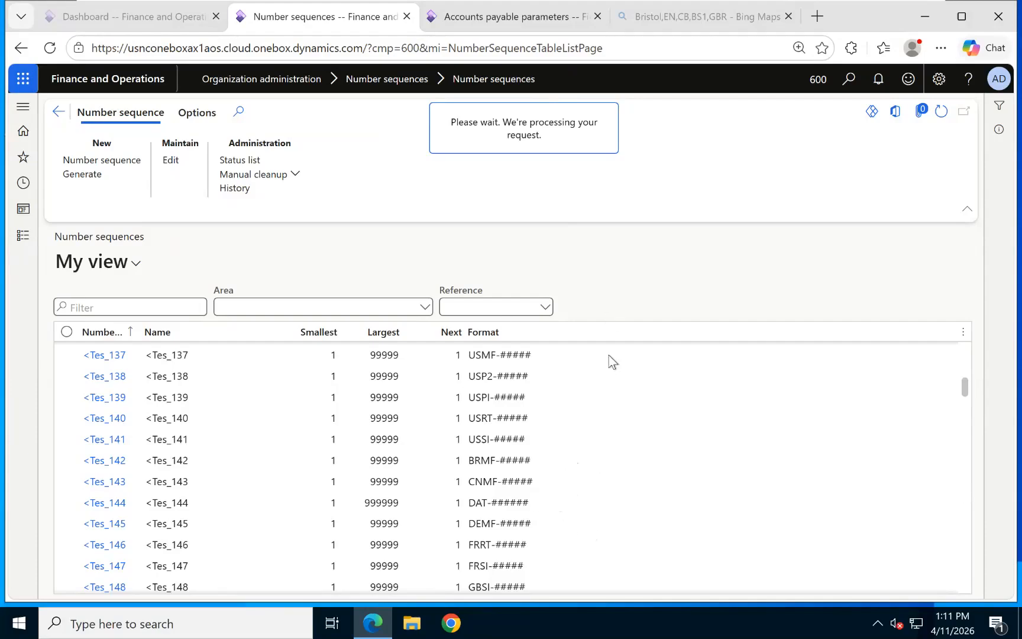
Duplicate the browser tab with company 600's Accounts payable parameters, and display the Organization administration module's contents in the copy.
left_click(511, 20)
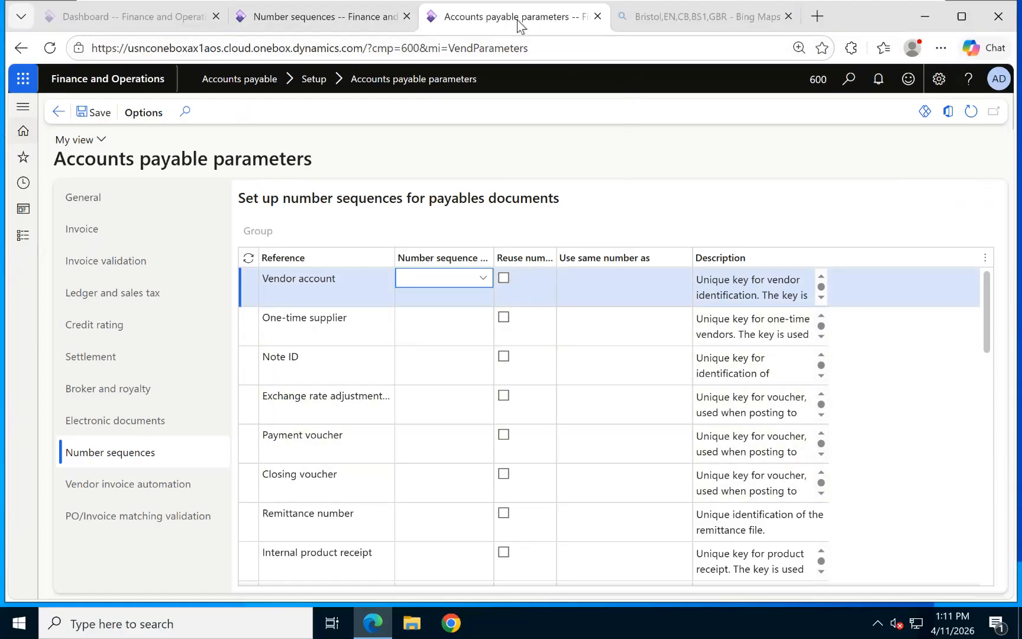
right_click(520, 24)
left_click(591, 125)
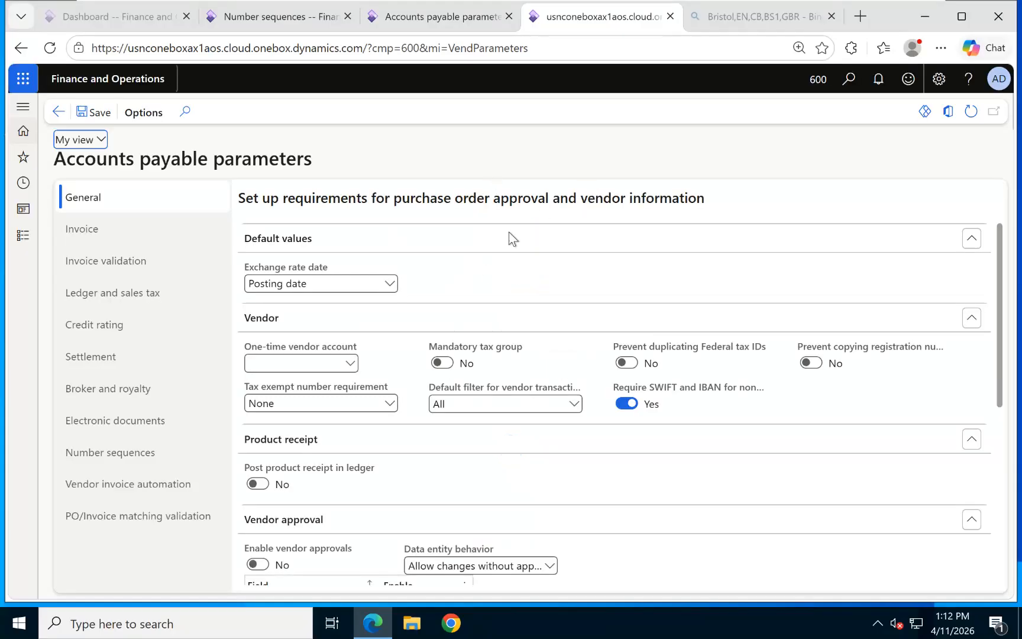
left_click(22, 241)
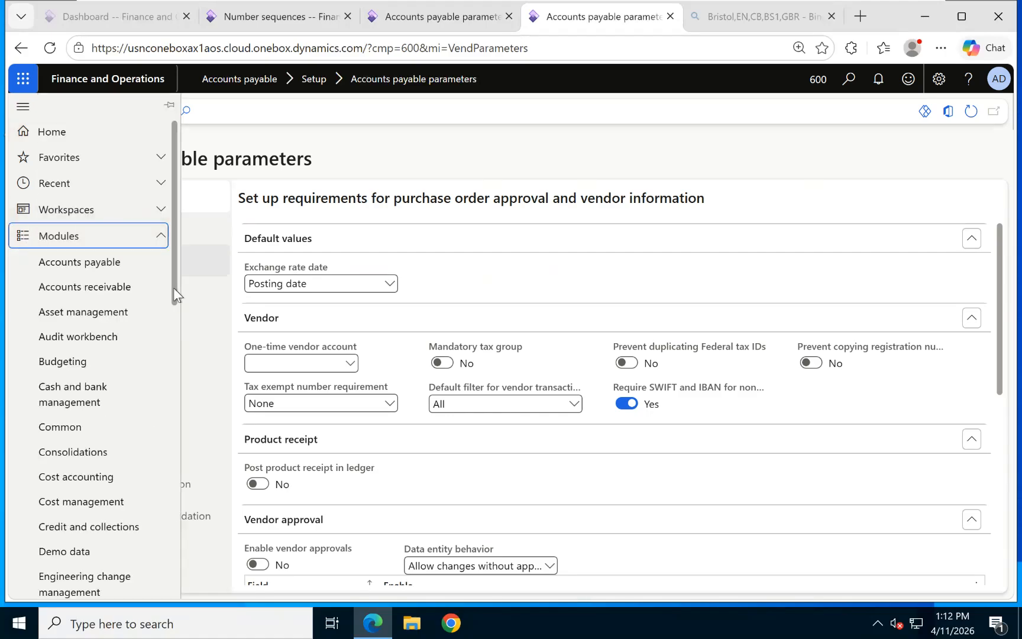
left_click_drag(174, 281, 159, 433)
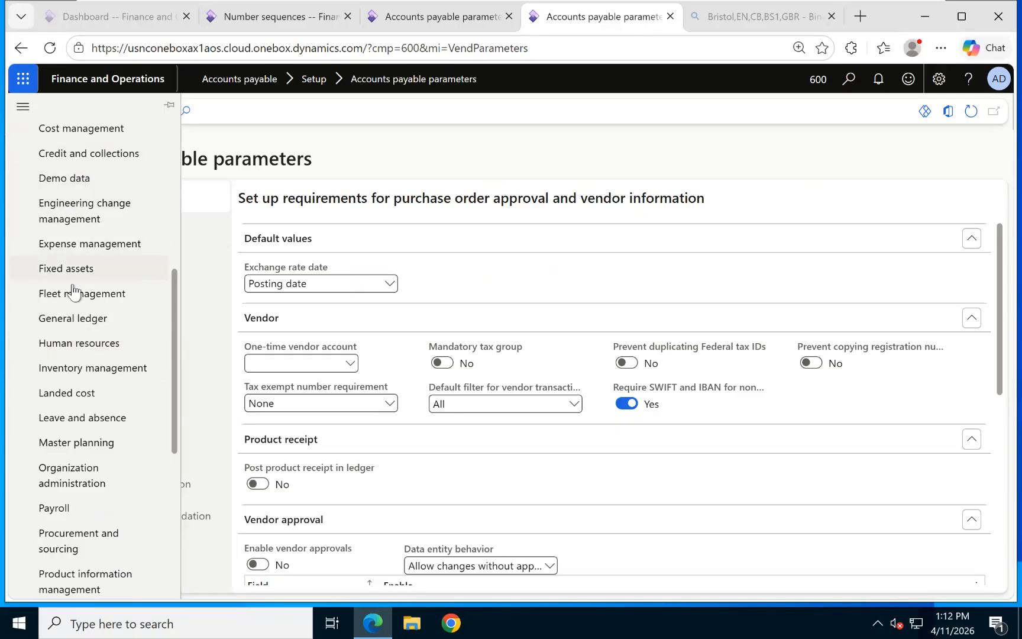
left_click_drag(175, 310, 162, 405)
left_click(71, 253)
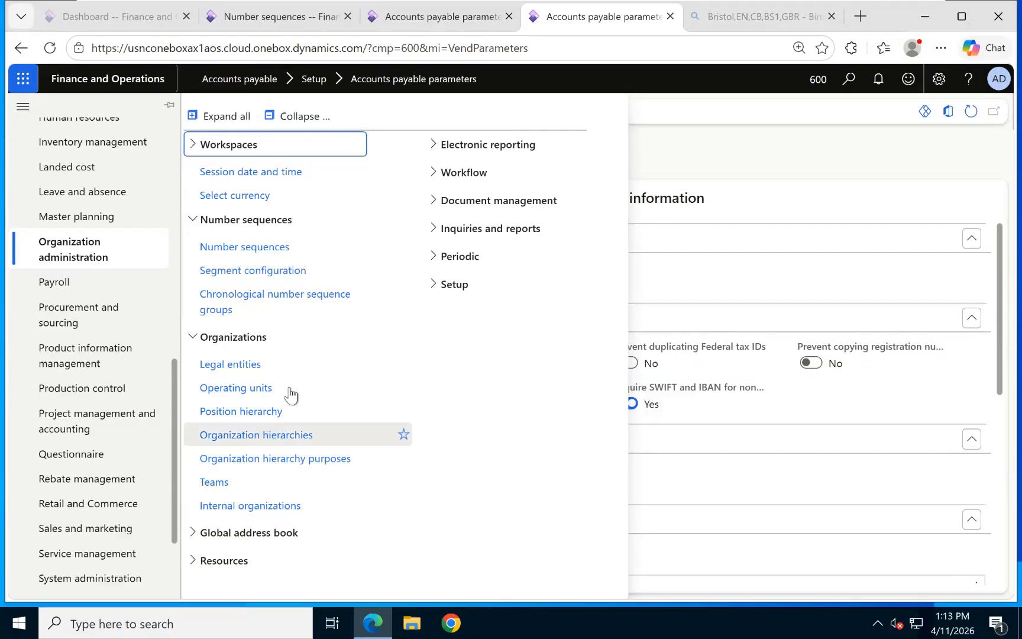
left_click(282, 23)
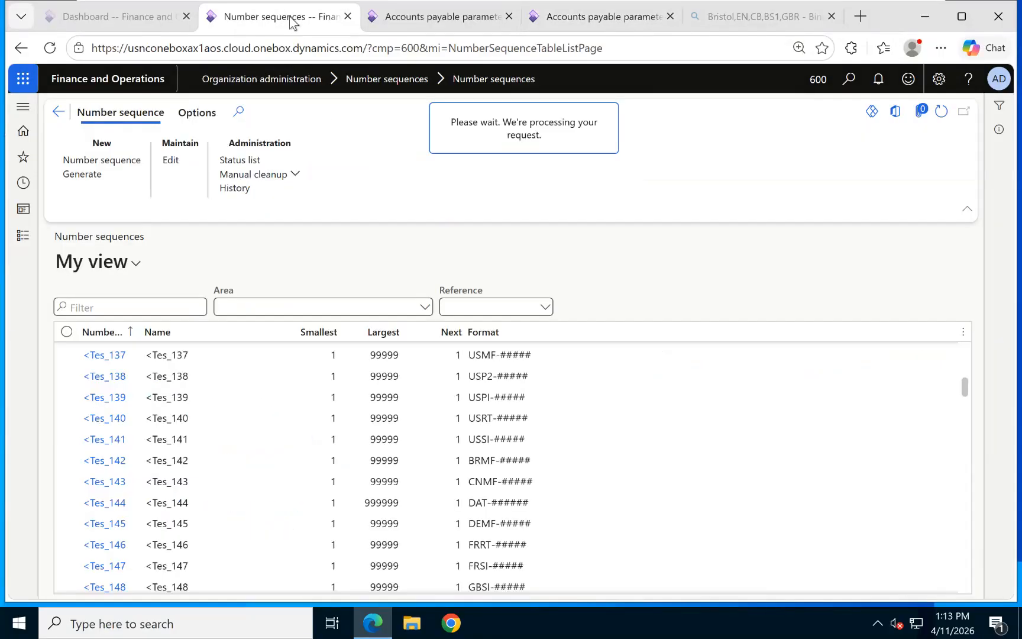
left_click(466, 22)
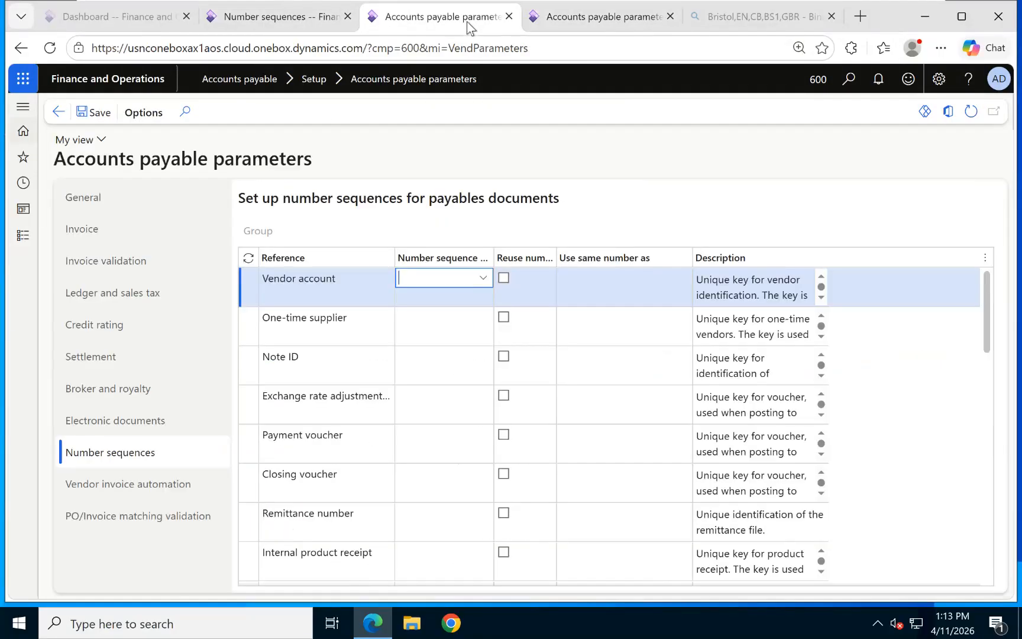
left_click(552, 27)
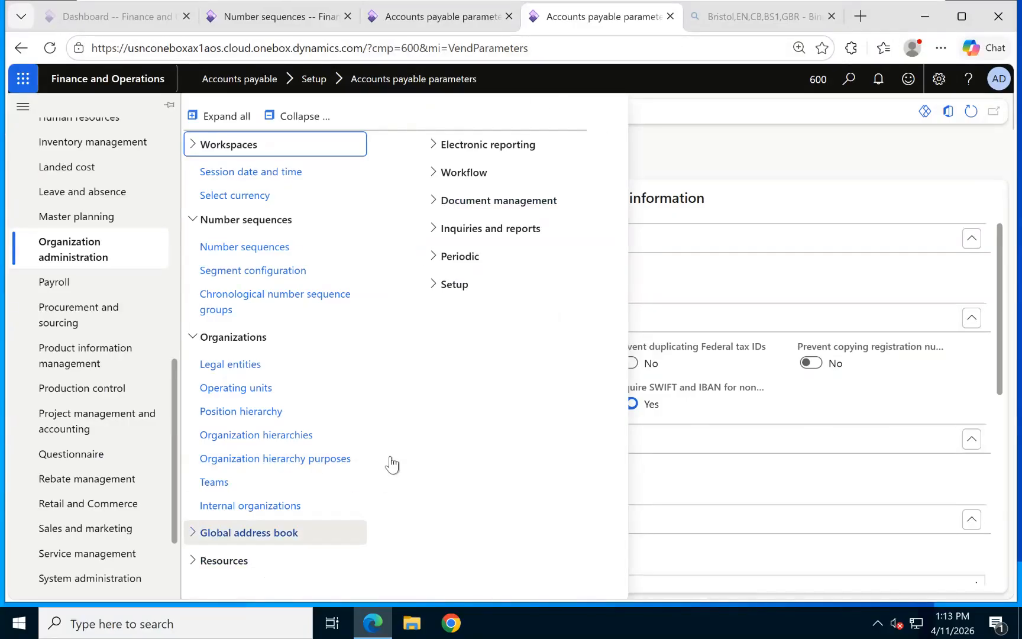
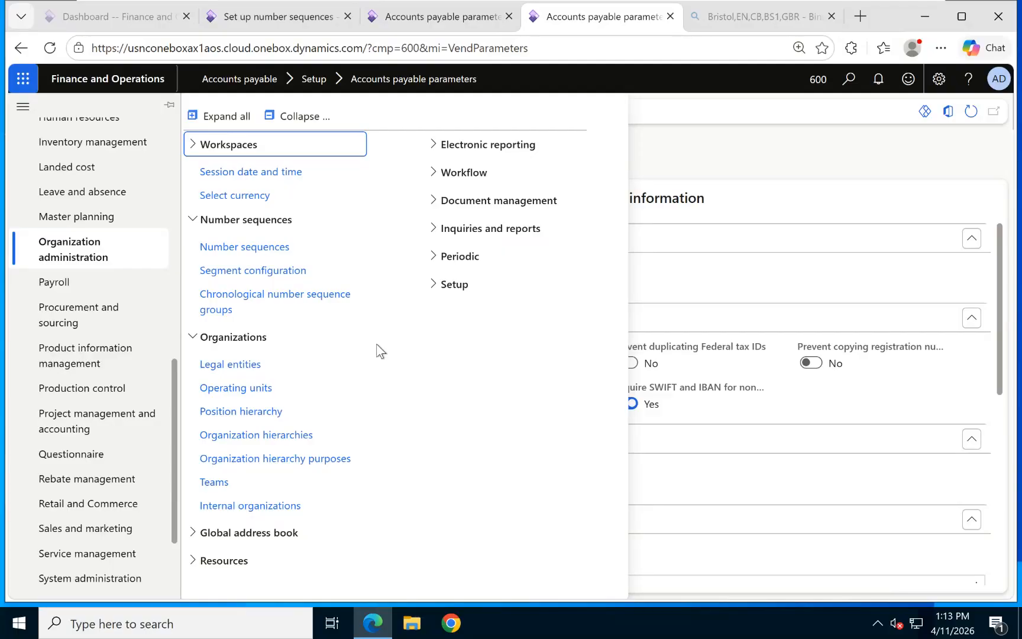
Dismiss the company association warning in the Set up number sequences wizard and advance to the Setup stage.
left_click(280, 16)
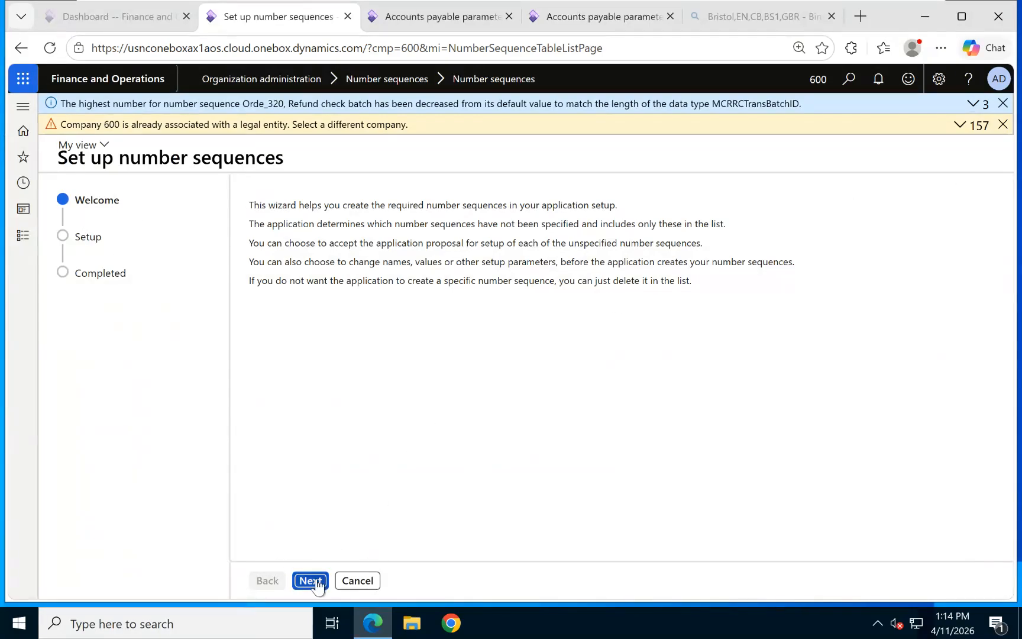
left_click(459, 19)
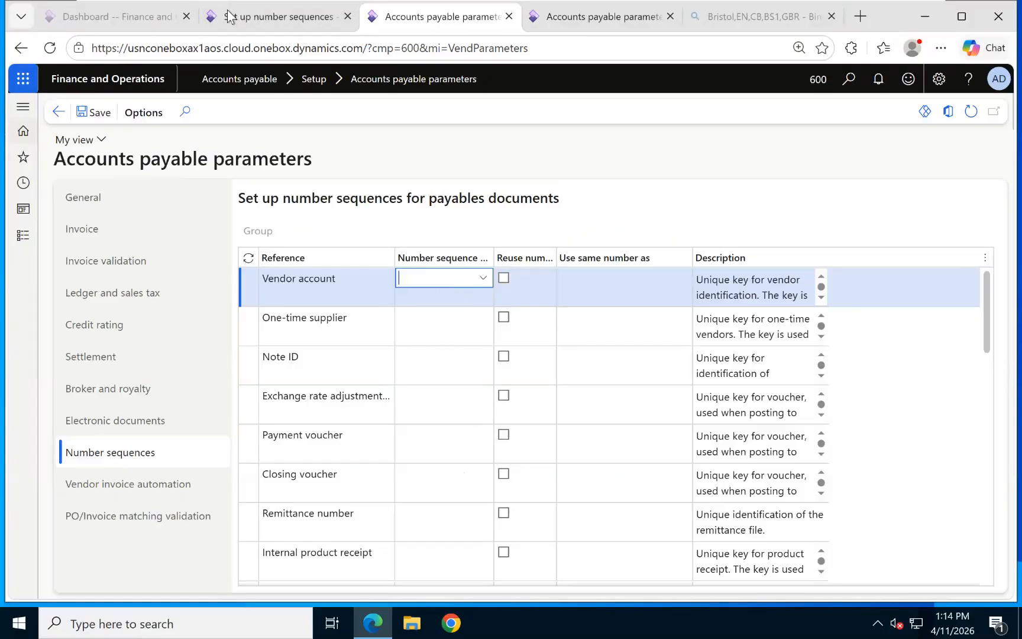
left_click(244, 17)
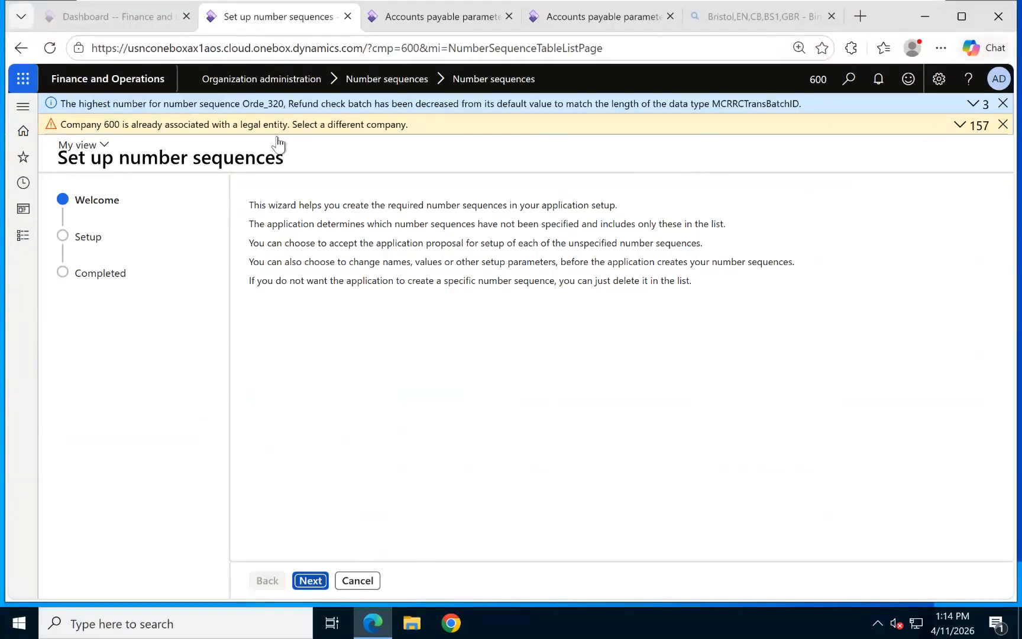
left_click(1002, 124)
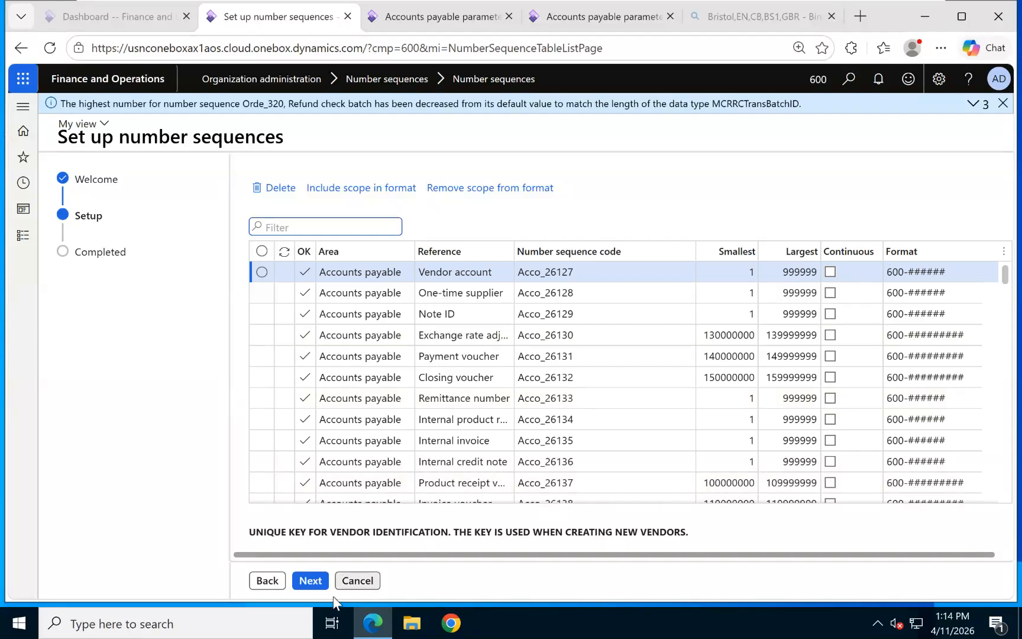
Finish the number sequence wizard and check the generated sequence codes in company 600's Accounts payable parameters.
left_click(310, 581)
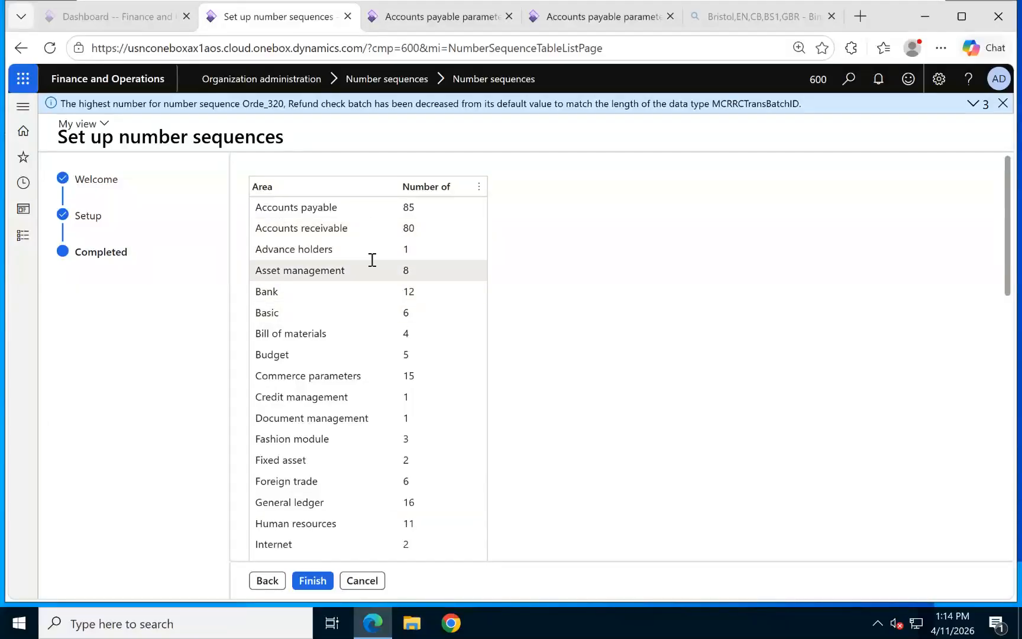
left_click(308, 579)
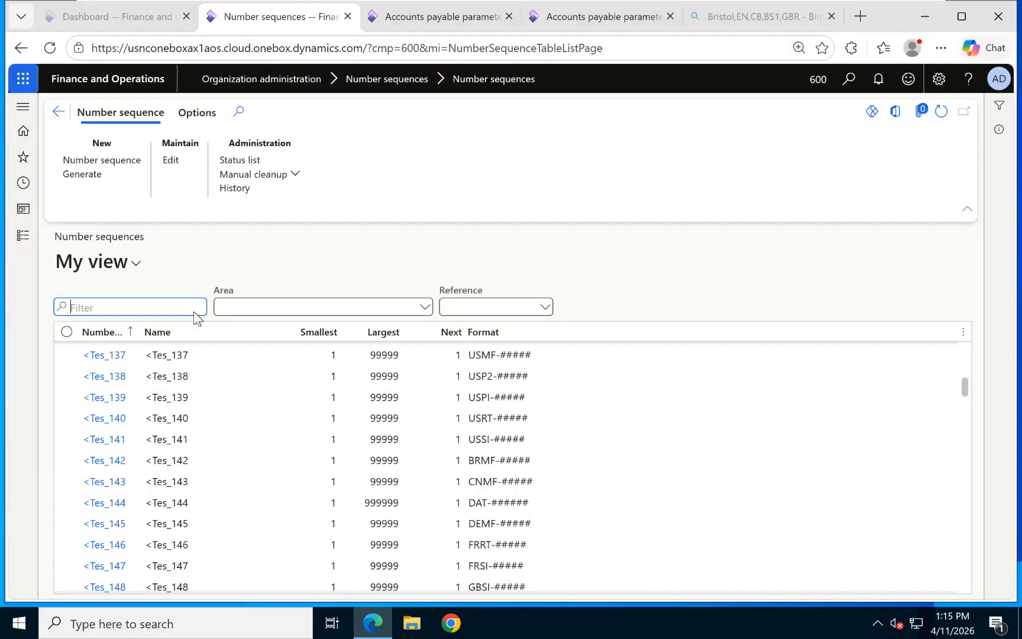
left_click(426, 15)
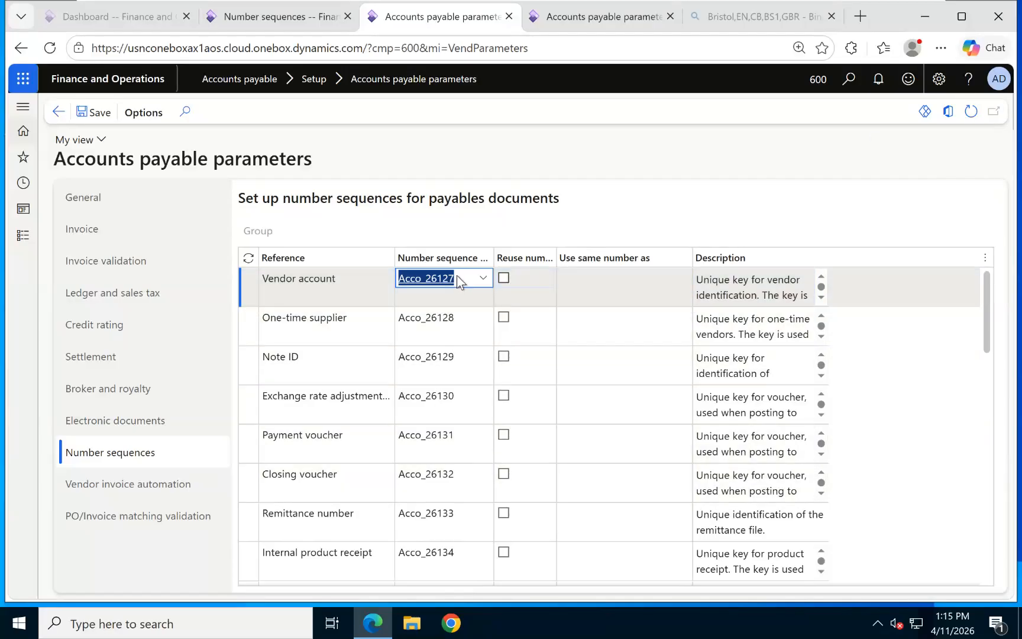
scroll(433, 422, "down", 5)
scroll(433, 422, "down", 8)
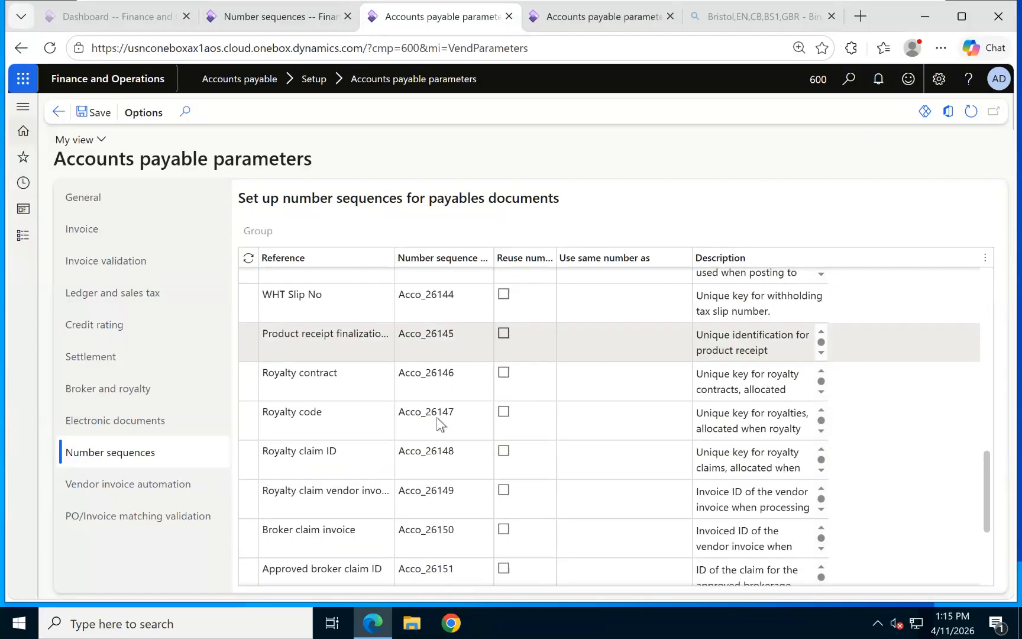
scroll(446, 417, "up", 10)
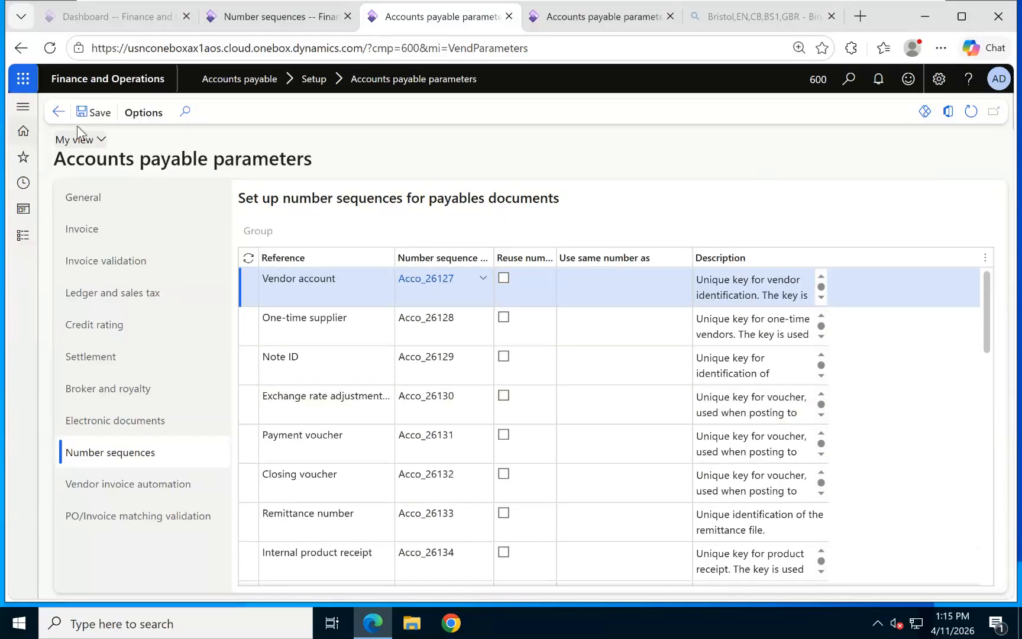
Open All vendors for company 600, start a new vendor record, and highlight its vendor account number.
left_click(25, 239)
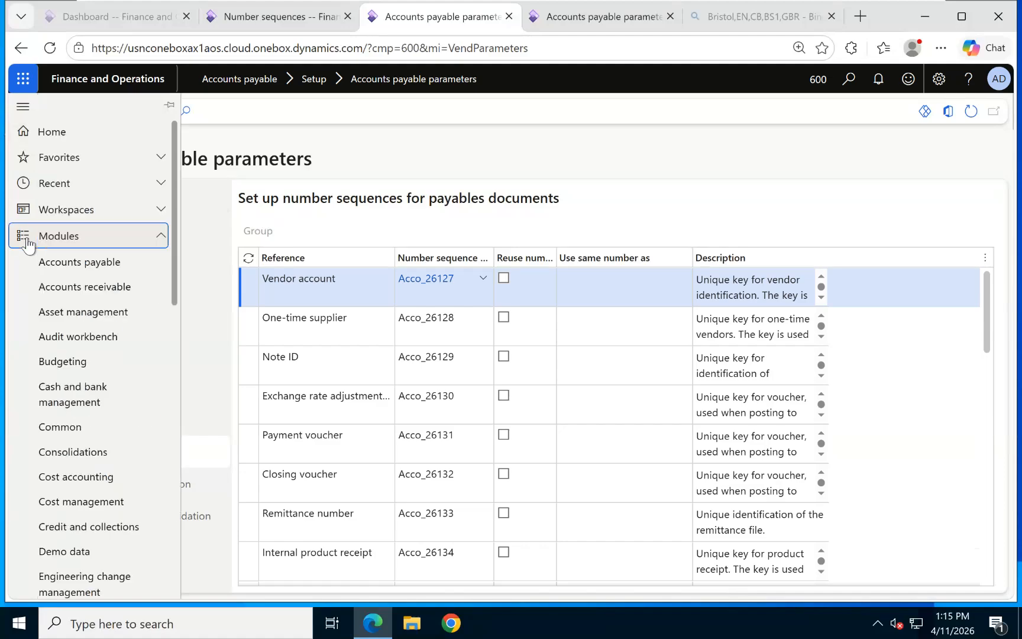
left_click(87, 271)
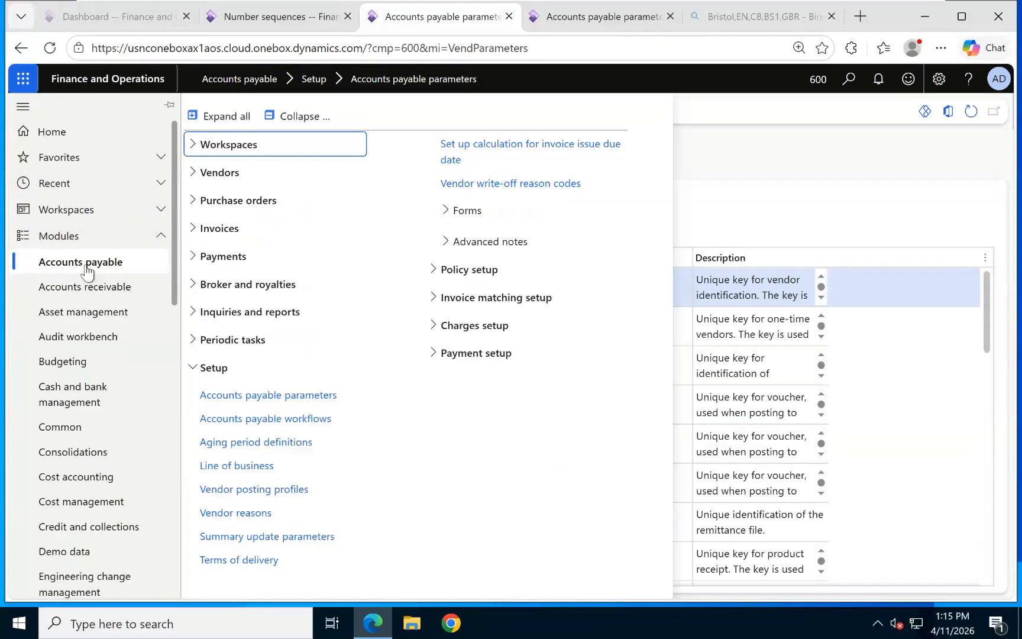
left_click(215, 172)
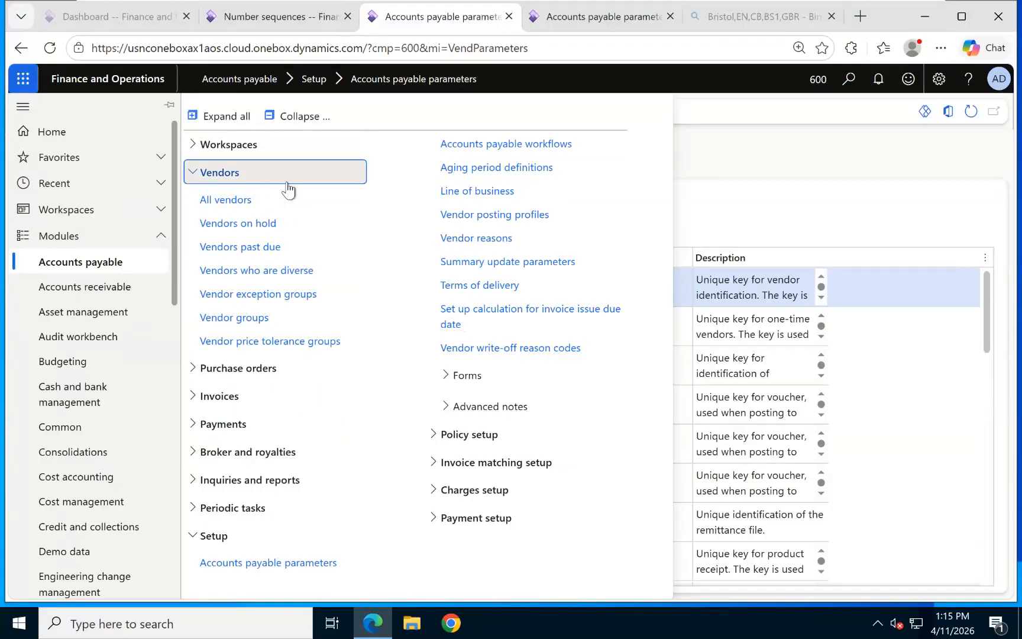
left_click(212, 203)
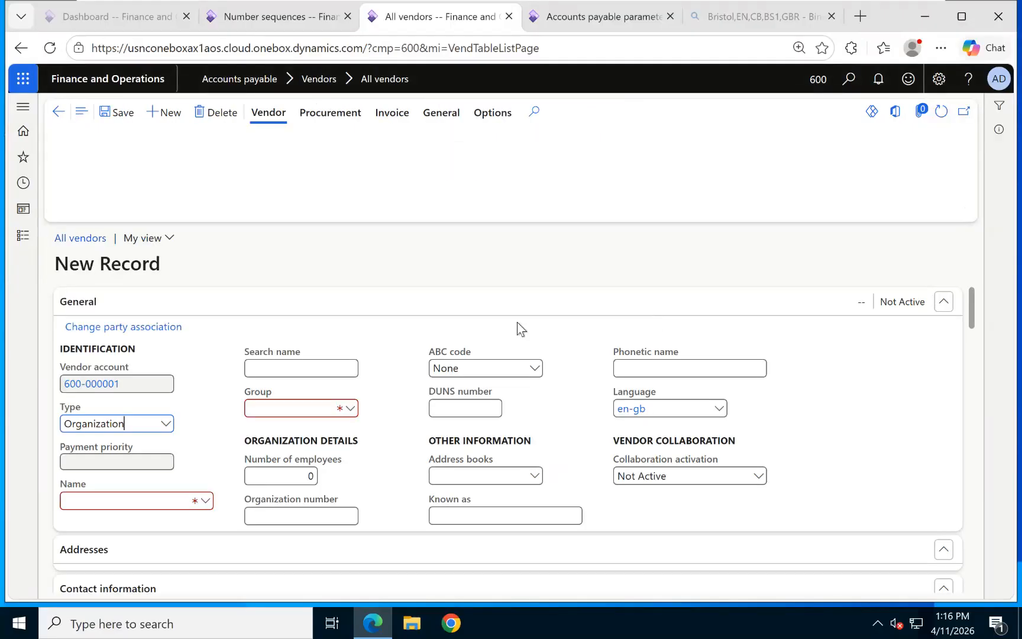
left_click_drag(145, 387, 53, 388)
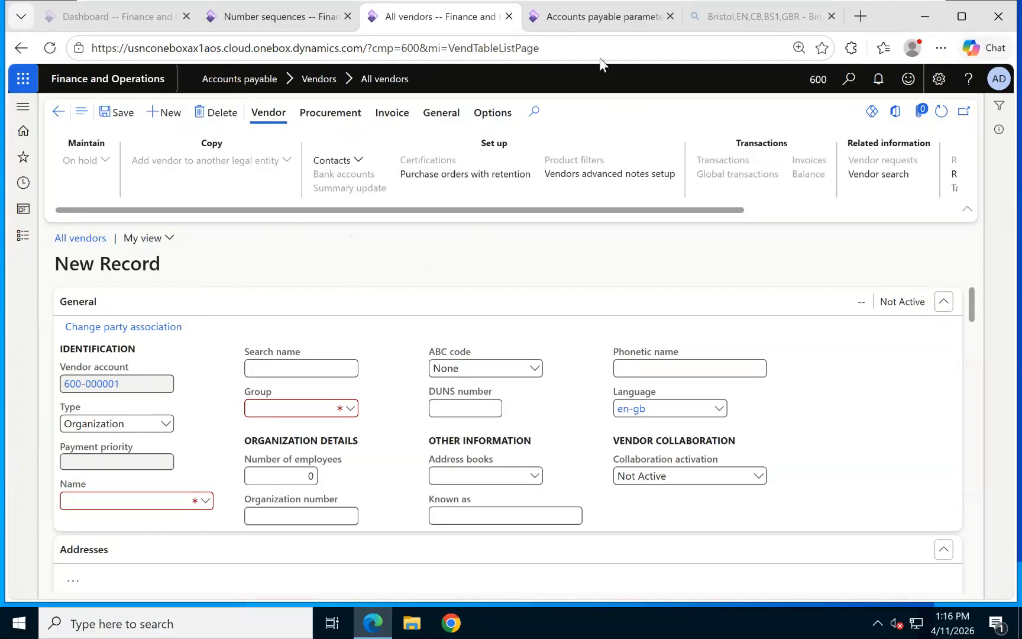
In the second Accounts payable parameters tab, open the details of the number sequence assigned to the Vendor account reference.
left_click(597, 16)
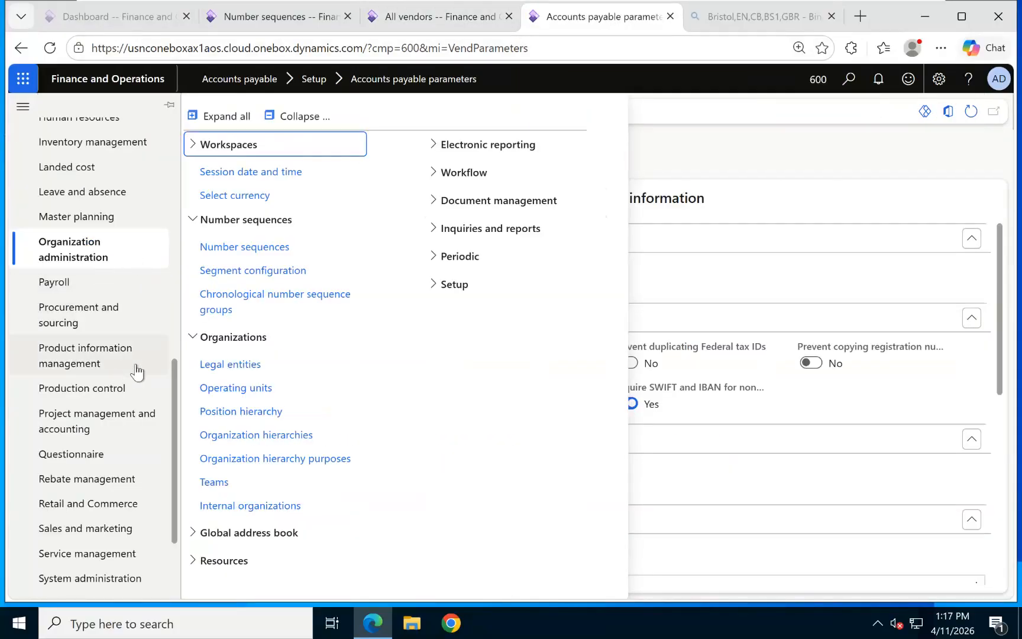
left_click_drag(173, 380, 130, 240)
scroll(125, 210, "up", 4)
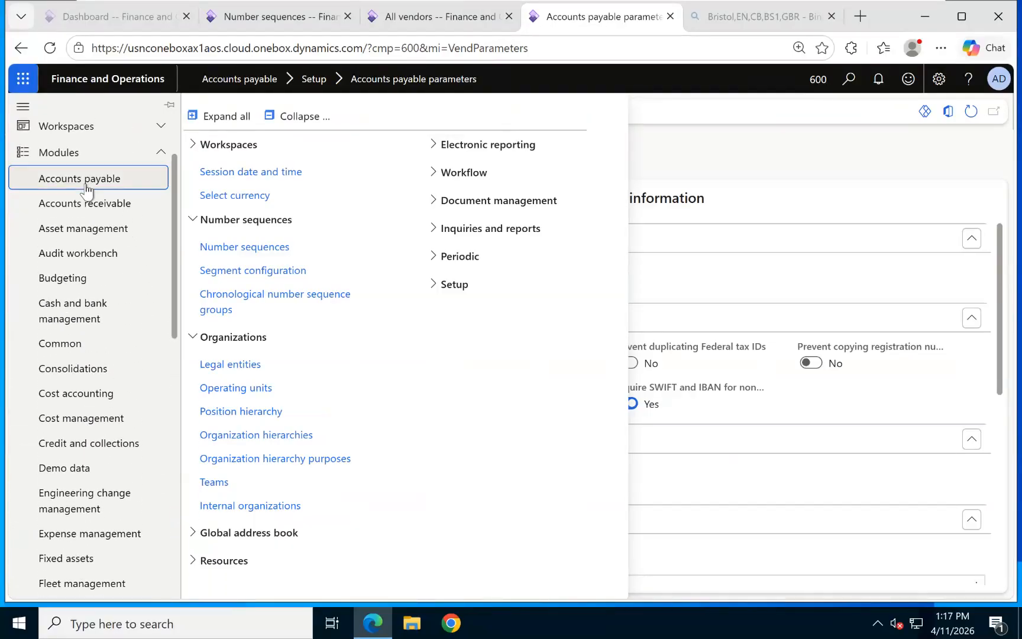
left_click(87, 184)
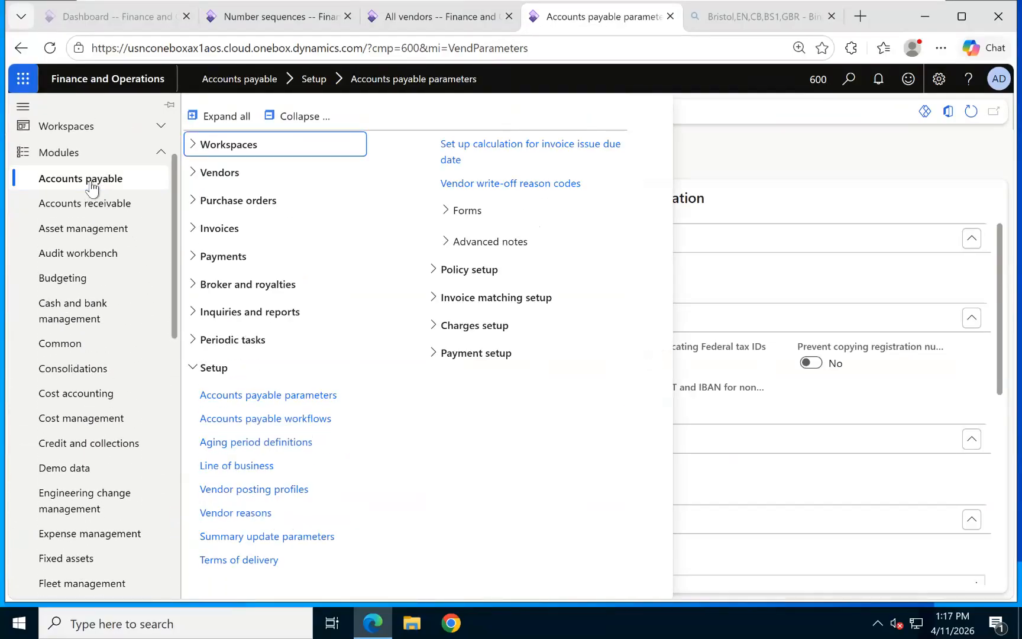
left_click(194, 175)
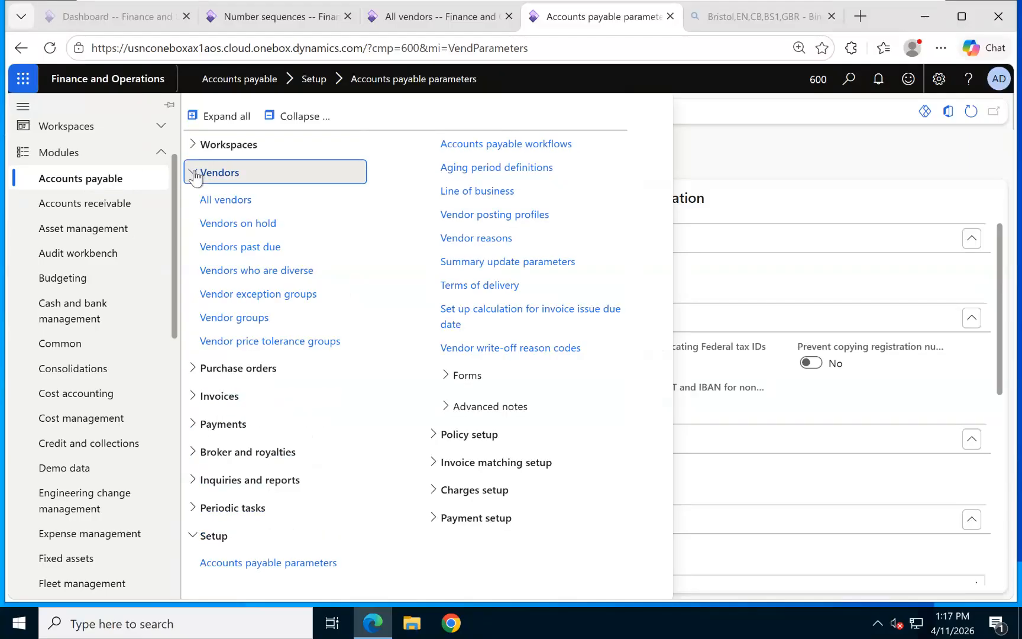
left_click(236, 564)
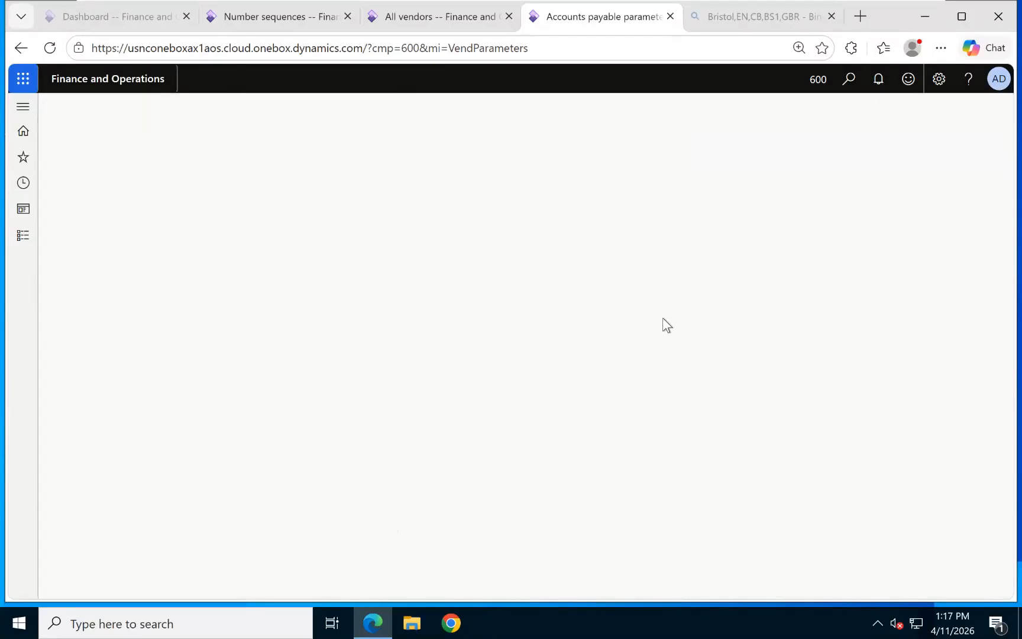
left_click(110, 452)
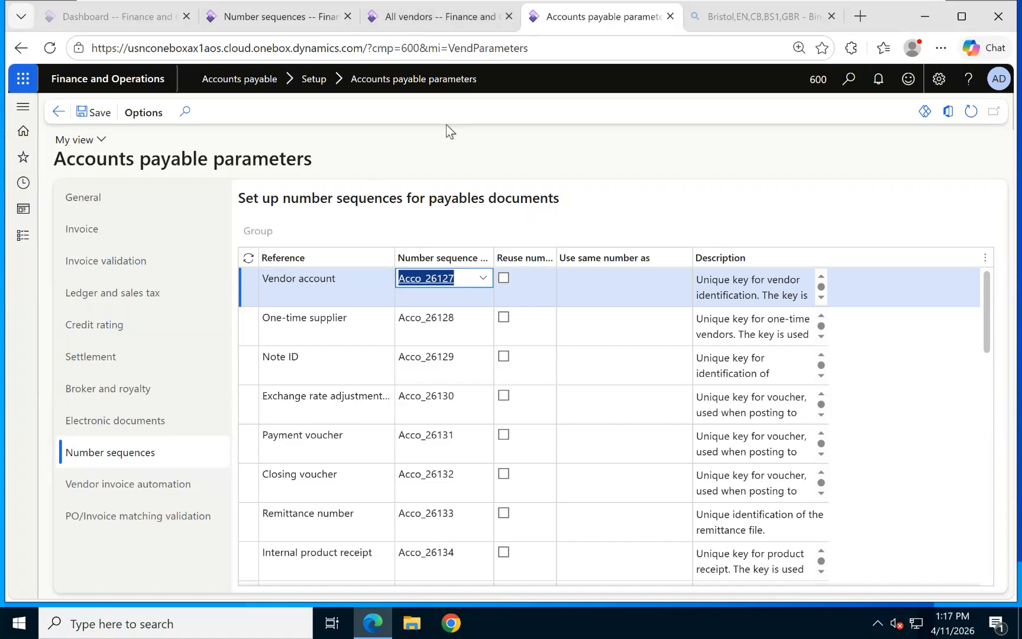
right_click(485, 282)
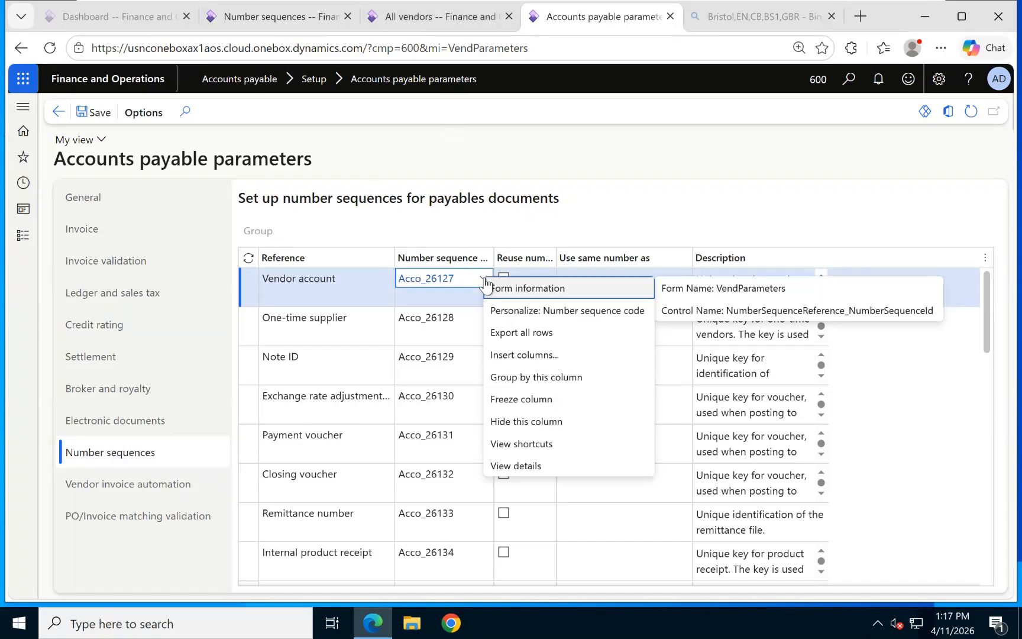
left_click(501, 467)
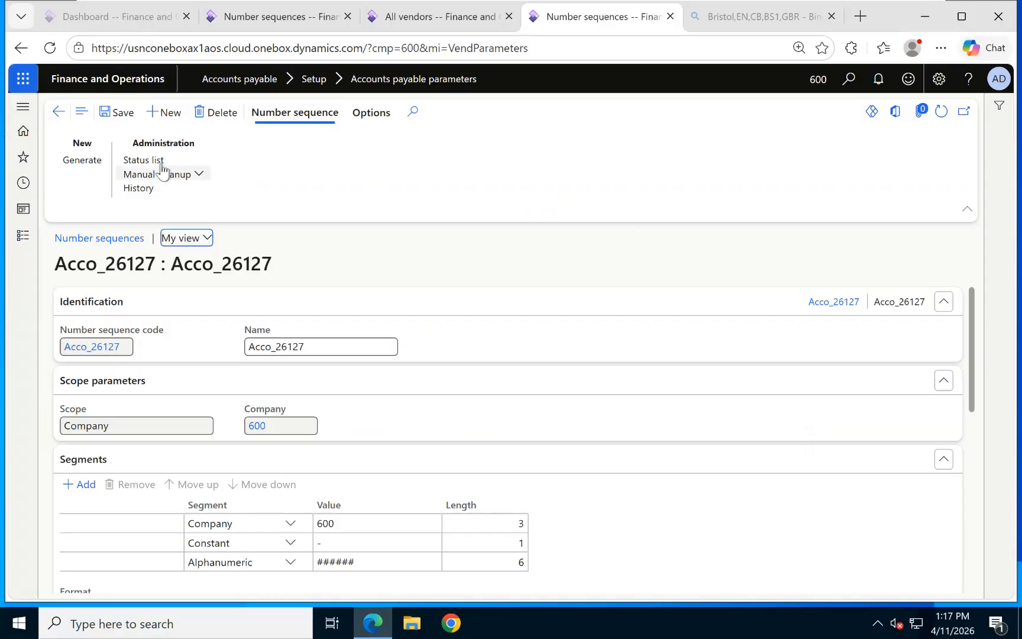
Create a number sequence with code Vebdor and name Vendor Account, scoped to Company 600.
left_click(167, 111)
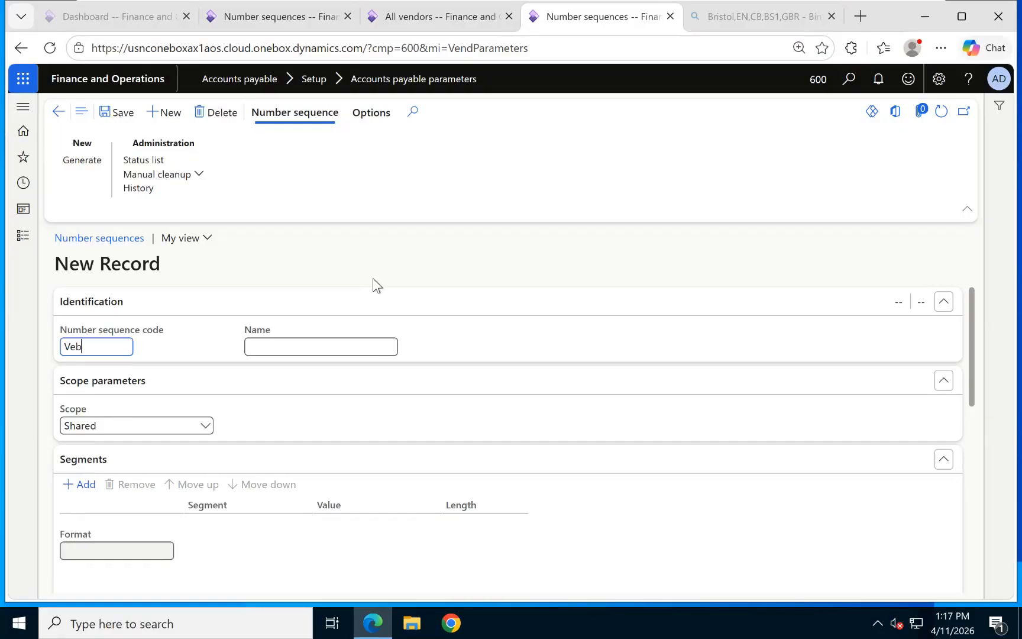
left_click(302, 347)
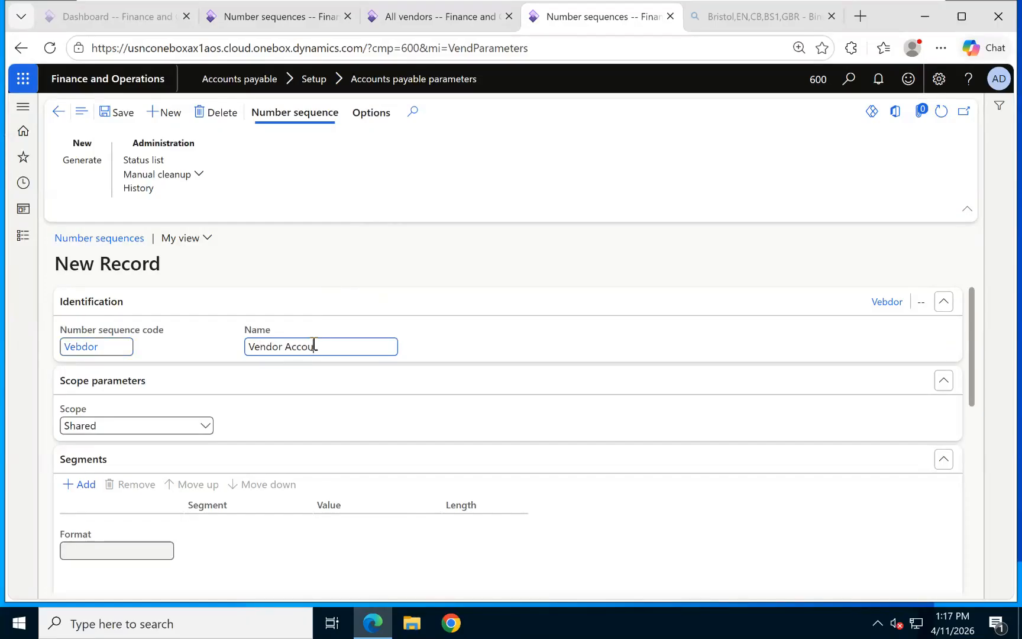
left_click(205, 427)
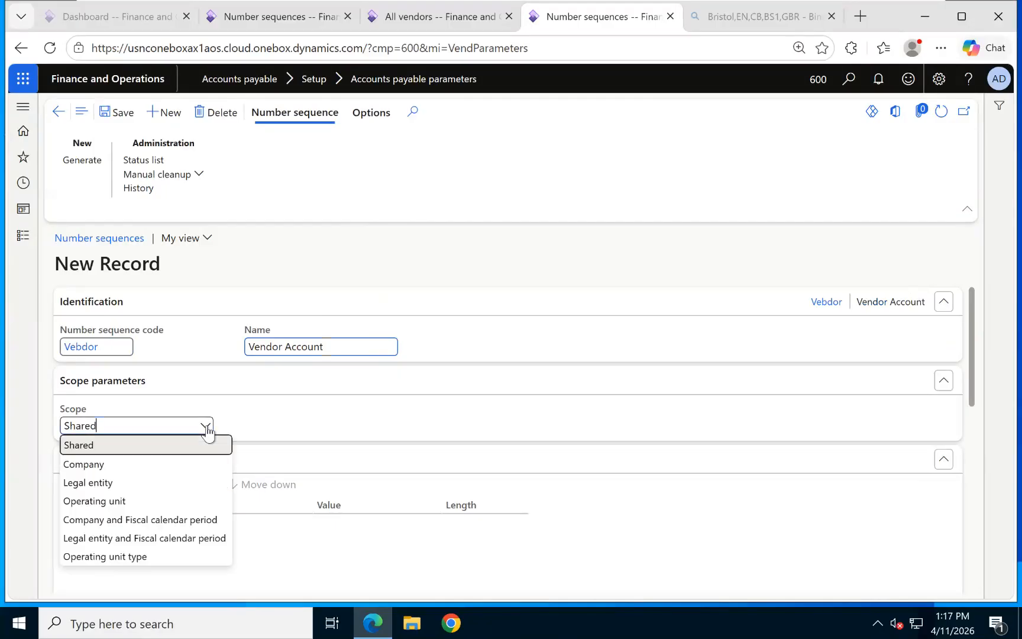
left_click(102, 466)
left_click(310, 427)
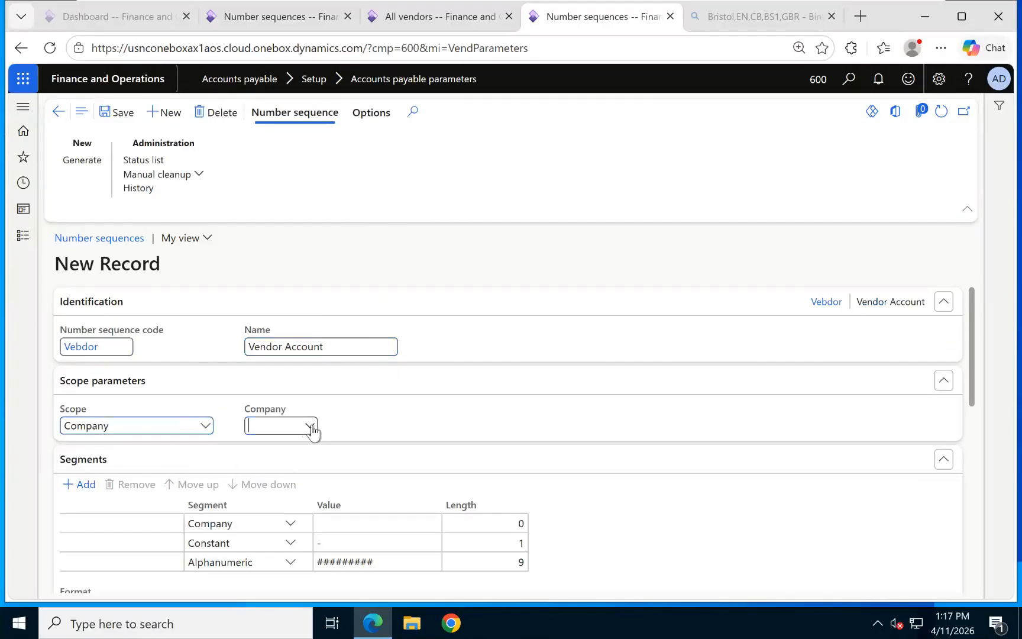
left_click(310, 425)
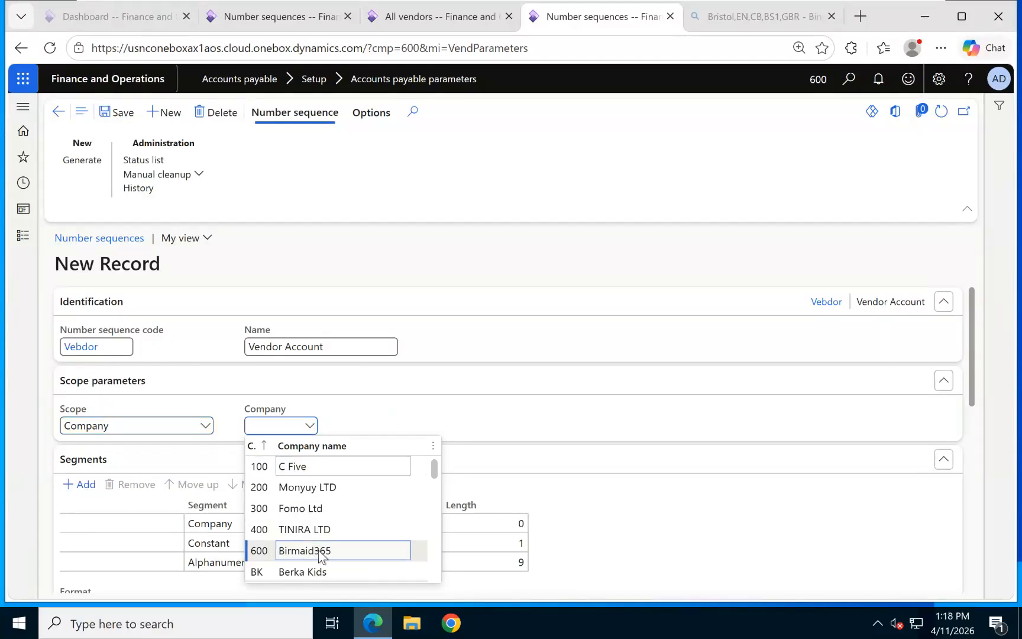
left_click(281, 551)
Compare the new sequence's Company, Constant and Alphanumeric segments with the vendor account number in the new vendor record.
left_click(139, 521)
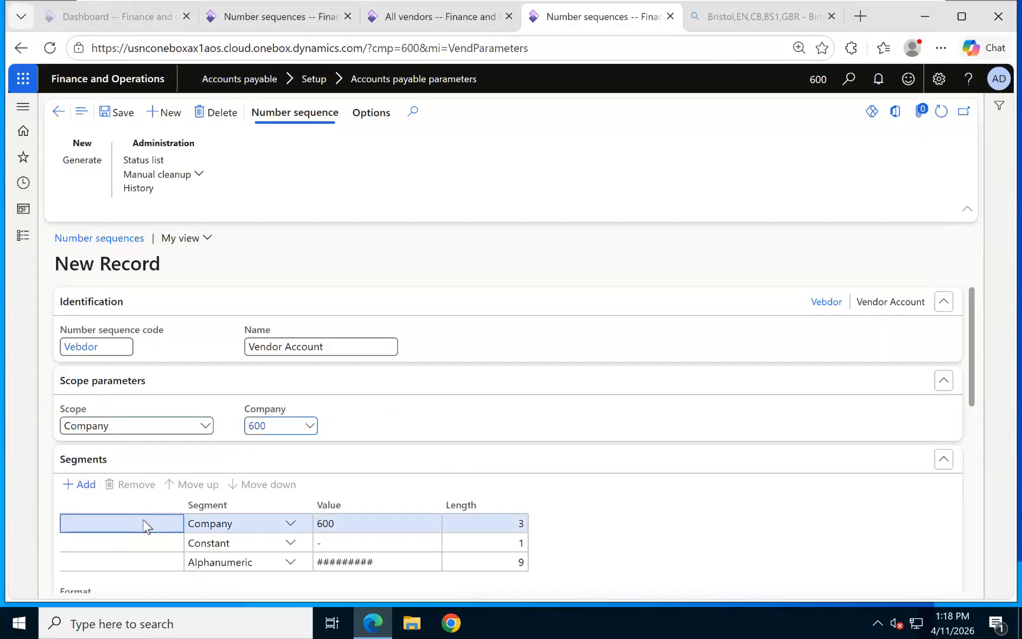
left_click(395, 522)
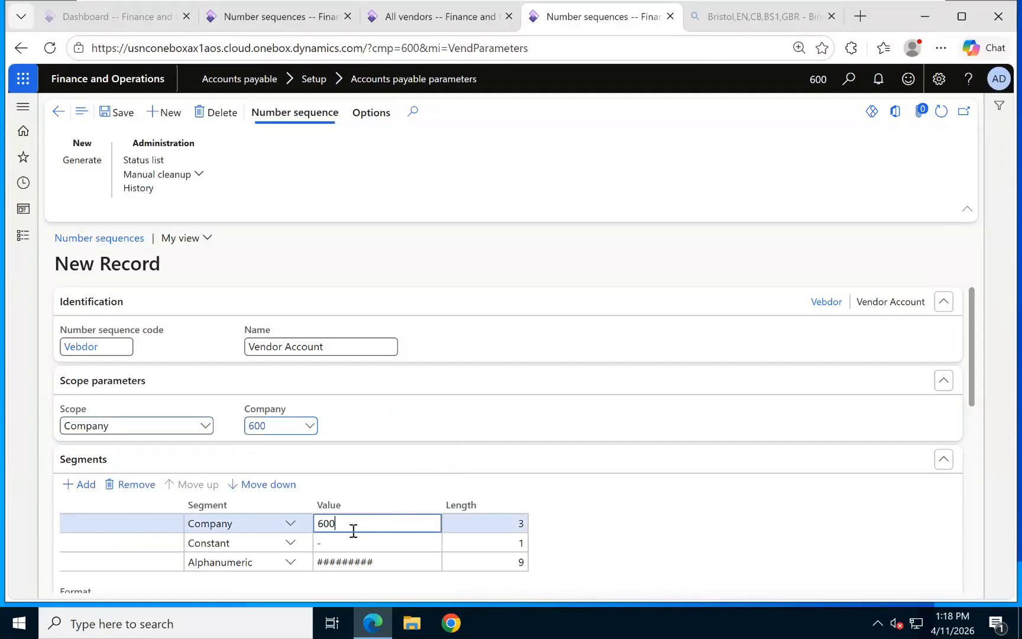
left_click(449, 23)
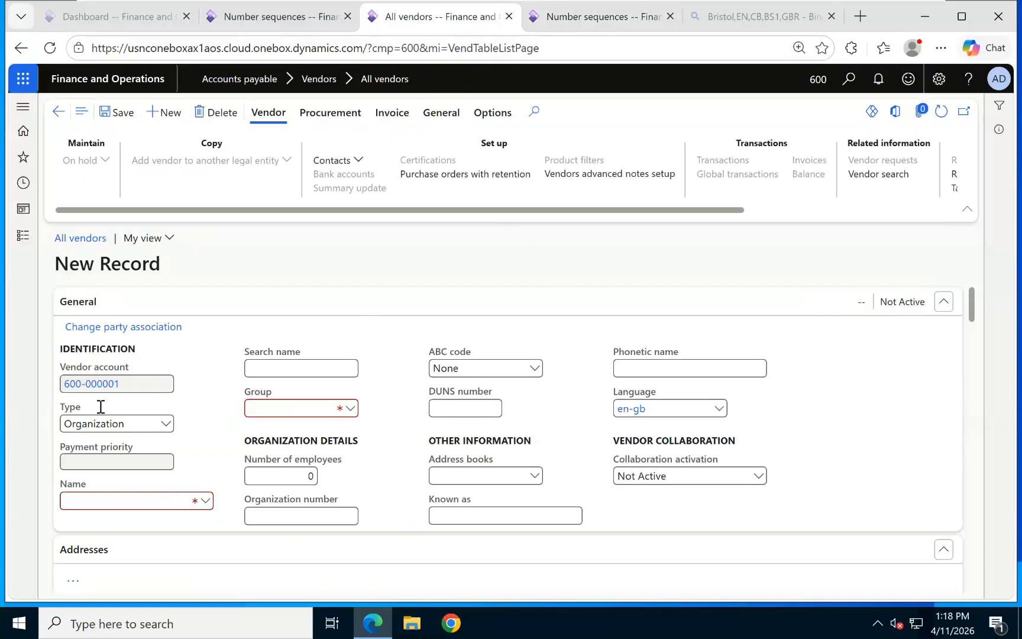
left_click(610, 11)
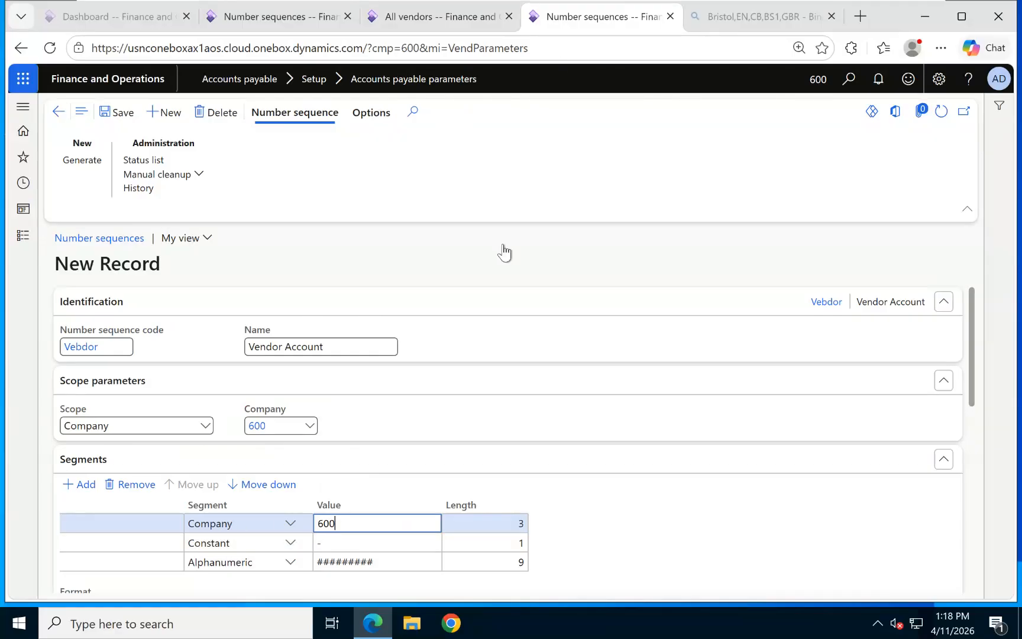
left_click(452, 19)
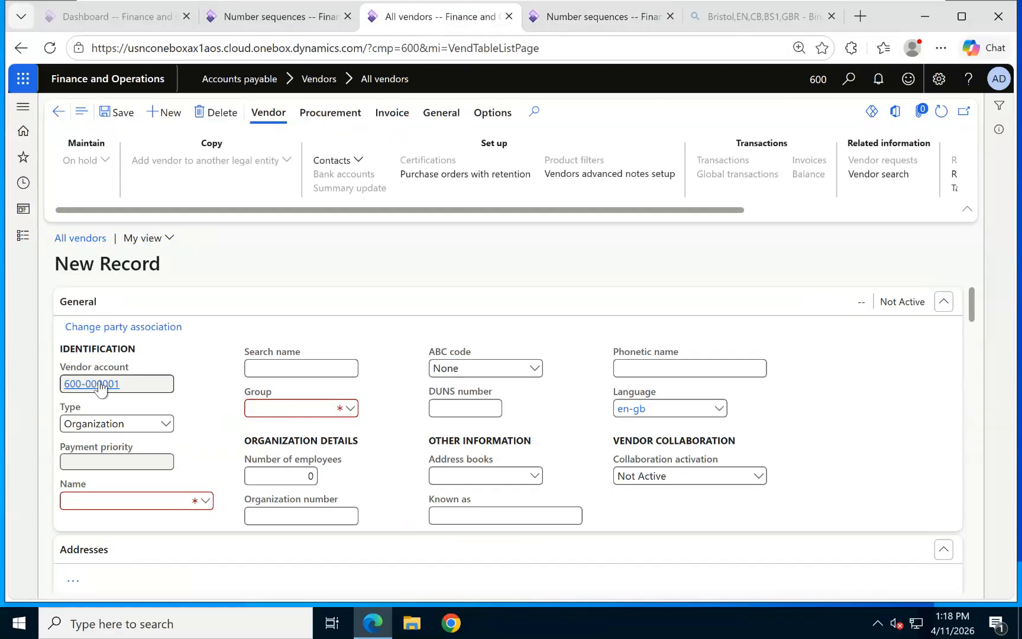
left_click(623, 13)
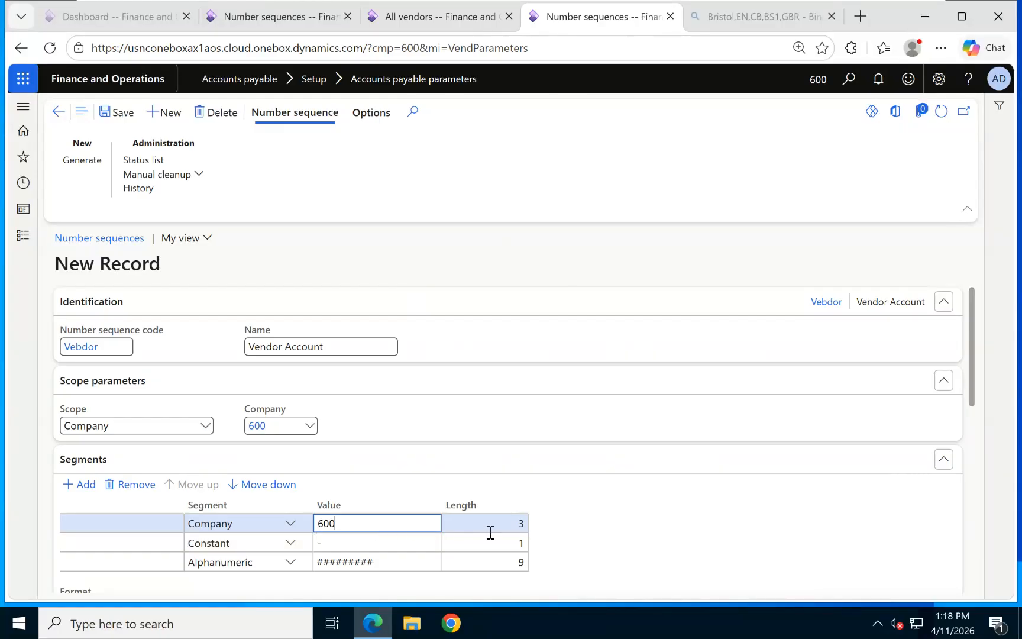
left_click(440, 22)
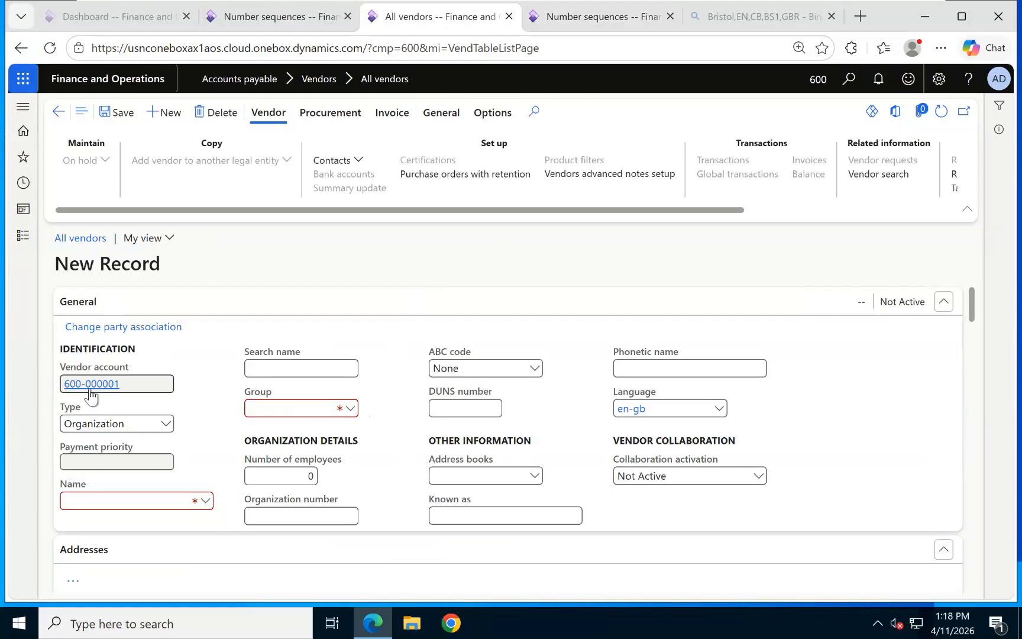
left_click(615, 16)
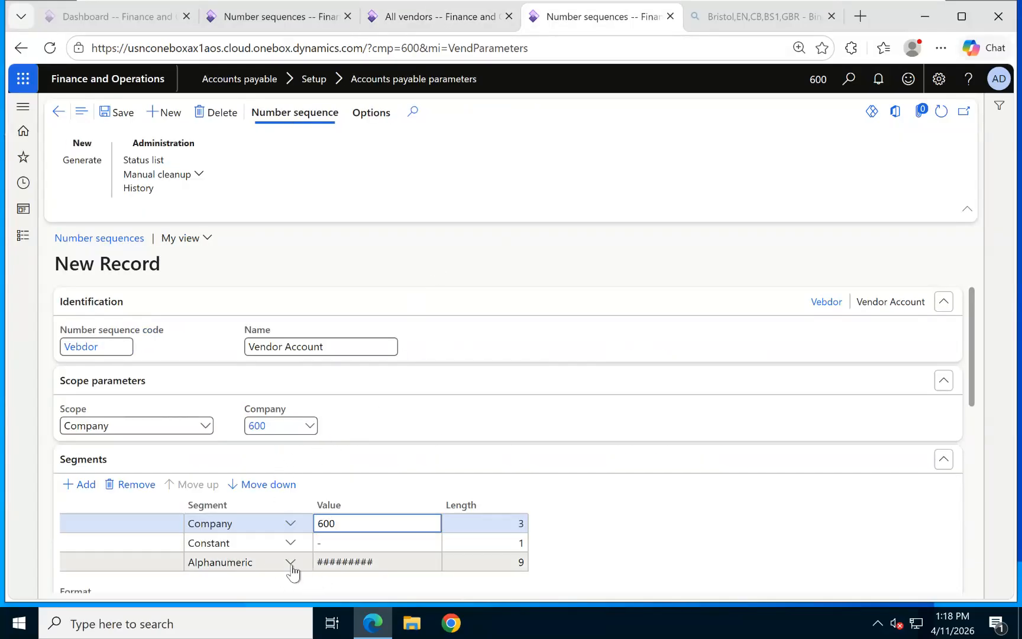
left_click(433, 16)
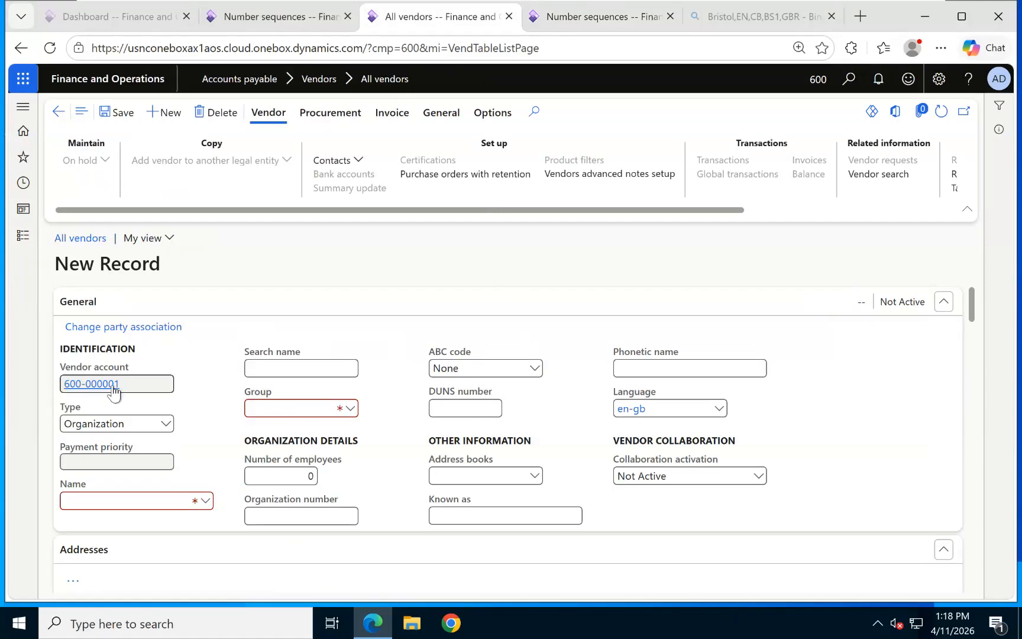
left_click(594, 17)
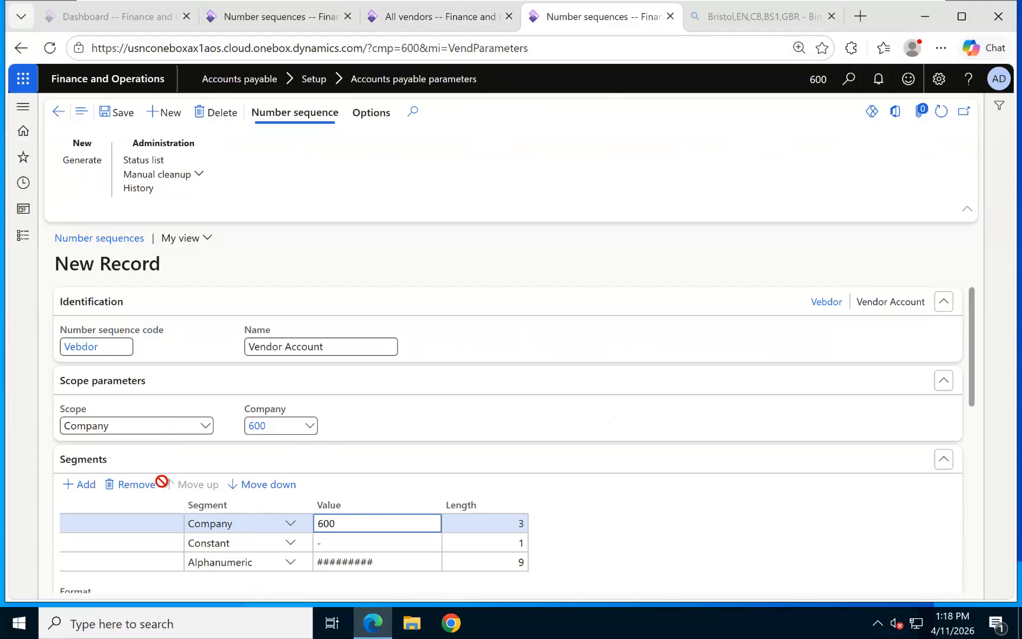
Remove the Company segment from the new sequence, set the Constant segment to V- and shorten the Alphanumeric segment to ######.
left_click(127, 484)
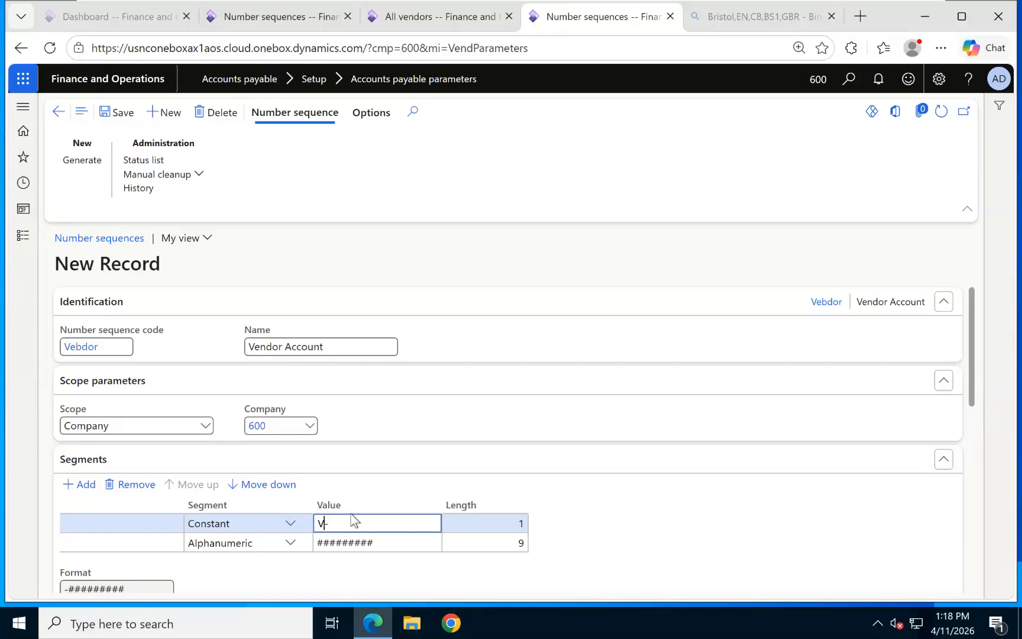
left_click(408, 542)
key("BackSpace")
key("BackSpace")
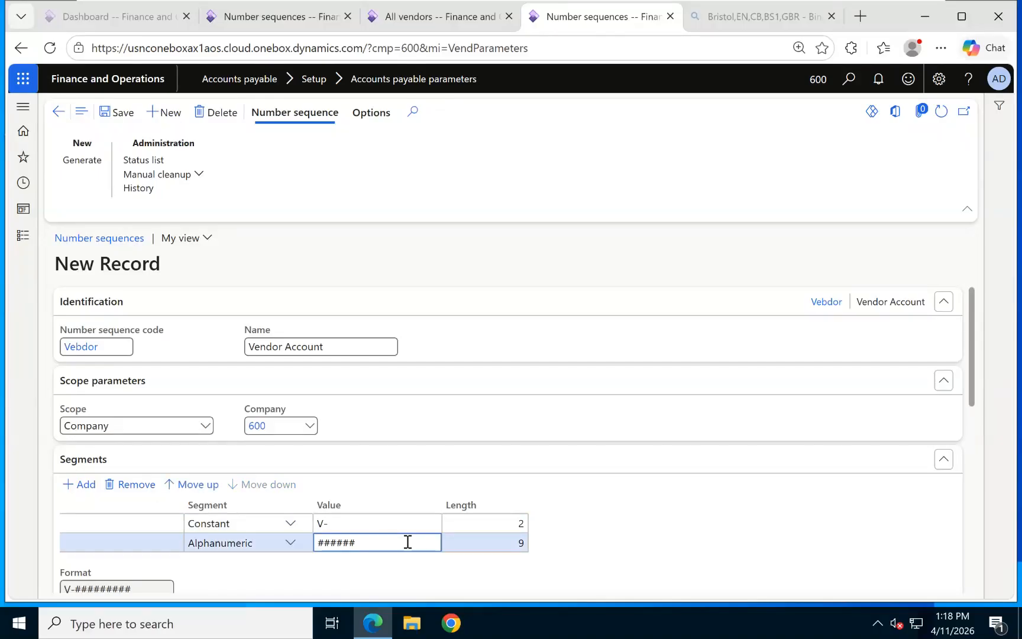
left_click(659, 544)
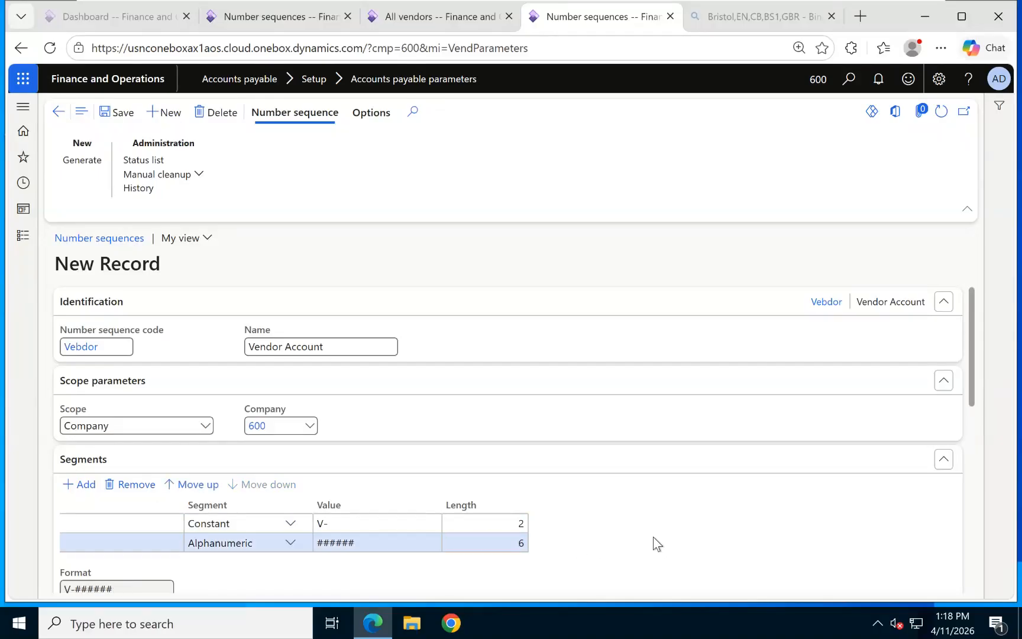
Set the sequence's largest number to 999999, save it and return to the Accounts payable parameters.
scroll(547, 484, "down", 1)
scroll(661, 473, "down", 2)
scroll(536, 497, "down", 3)
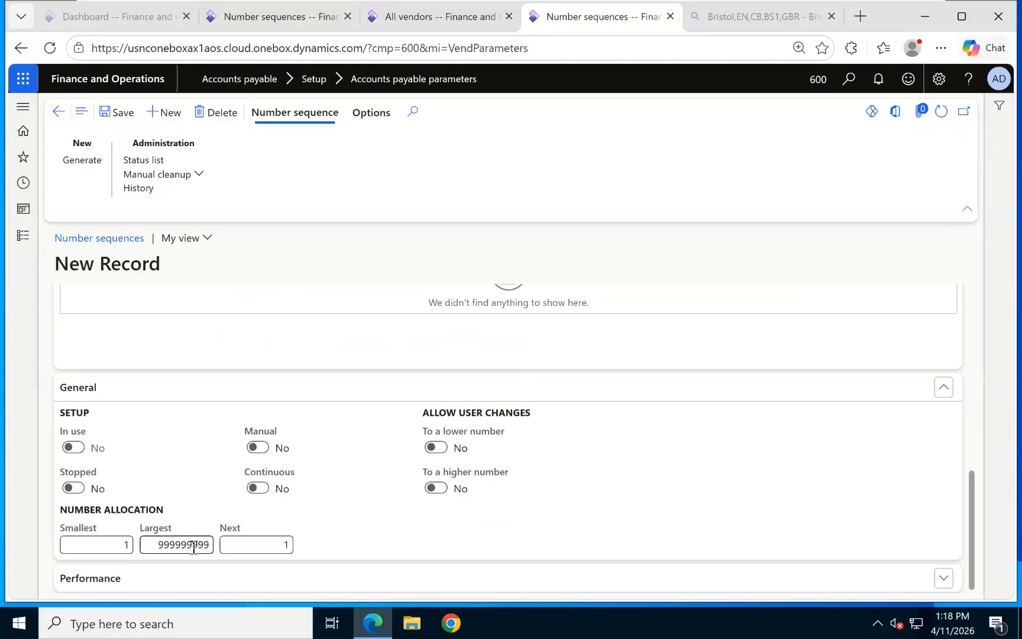
left_click(212, 544)
left_click(293, 553)
left_click(121, 115)
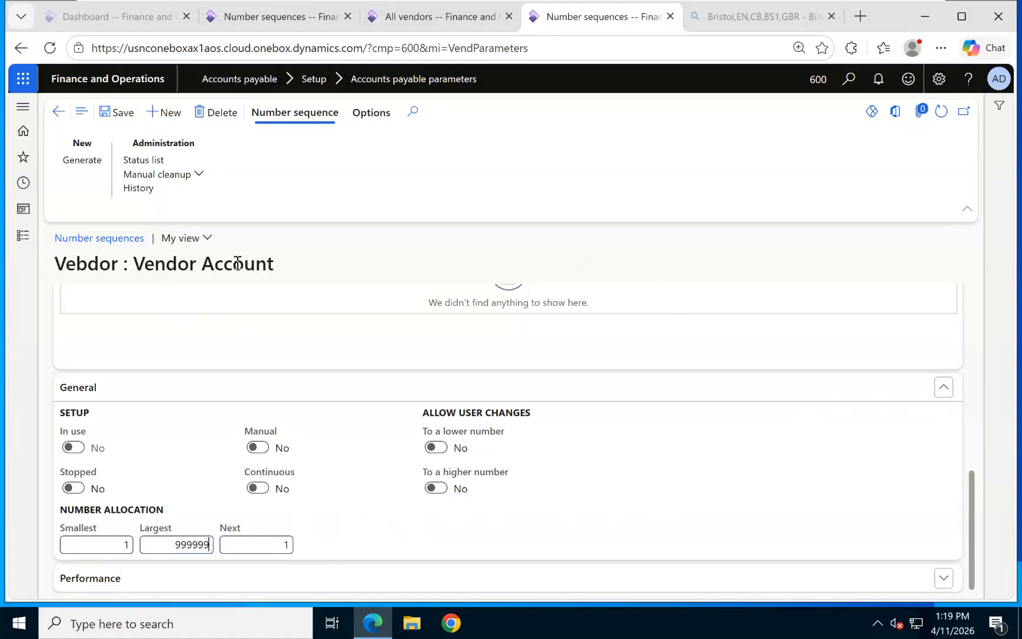
left_click(58, 112)
Filter the number sequence lookup of the Vendor account reference for codes containing Vendor.
left_click(482, 285)
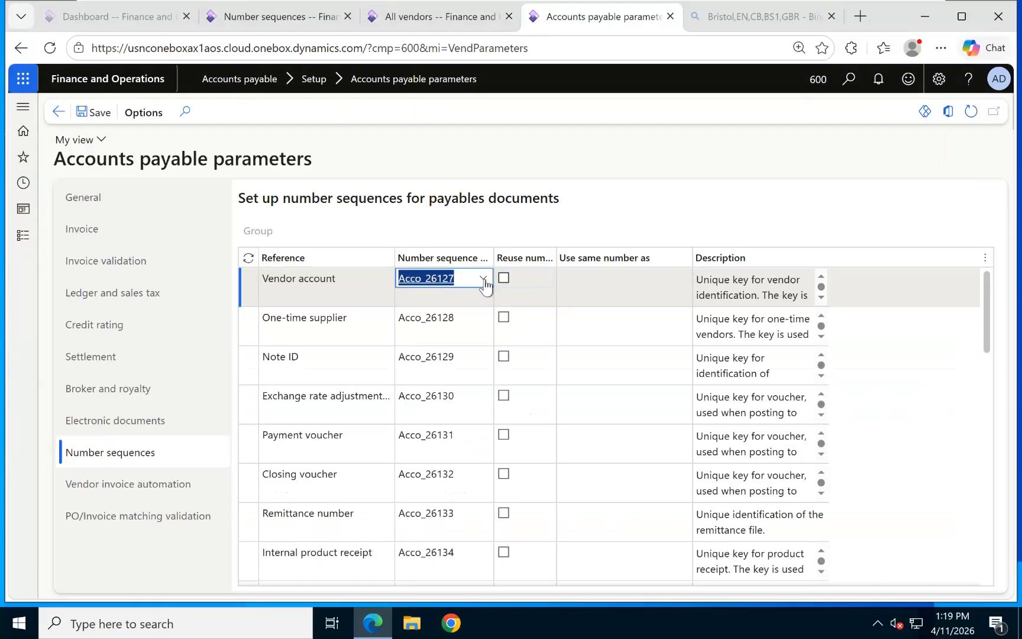
left_click(483, 278)
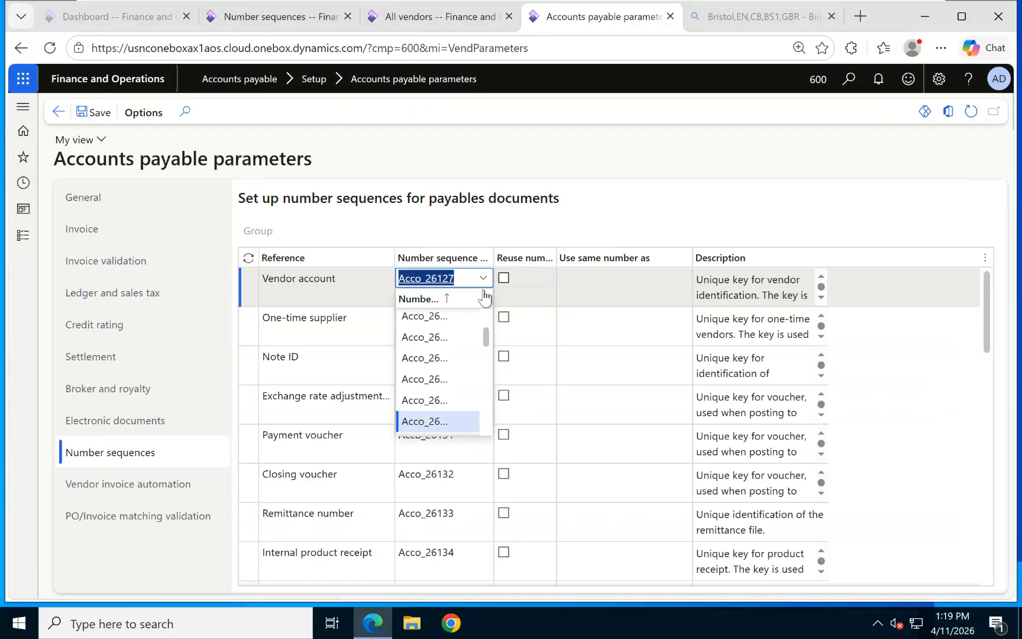
left_click_drag(488, 336, 485, 423)
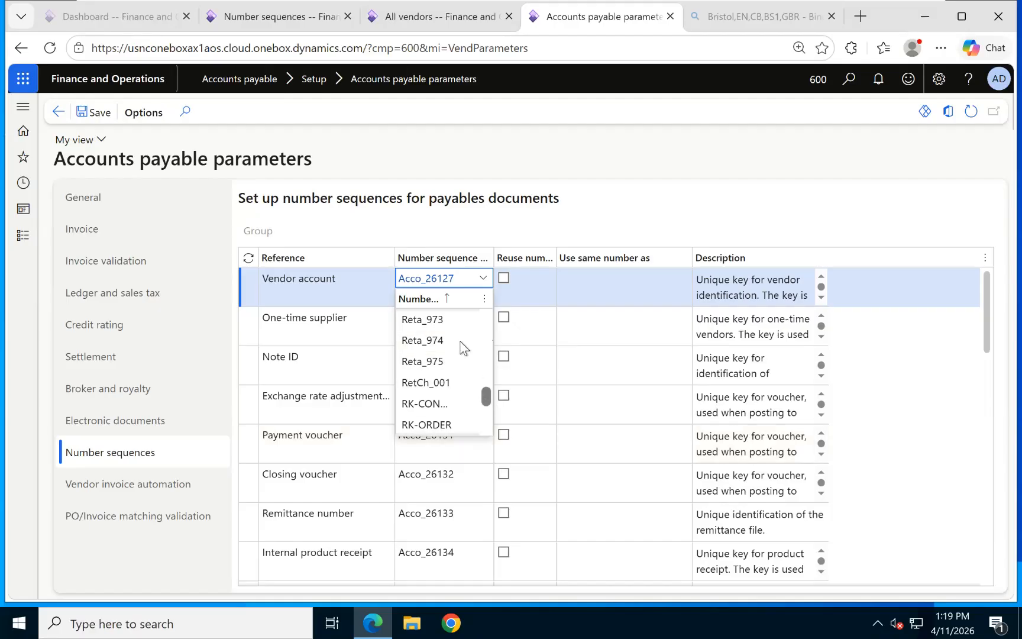
left_click(439, 304)
type("Vendor")
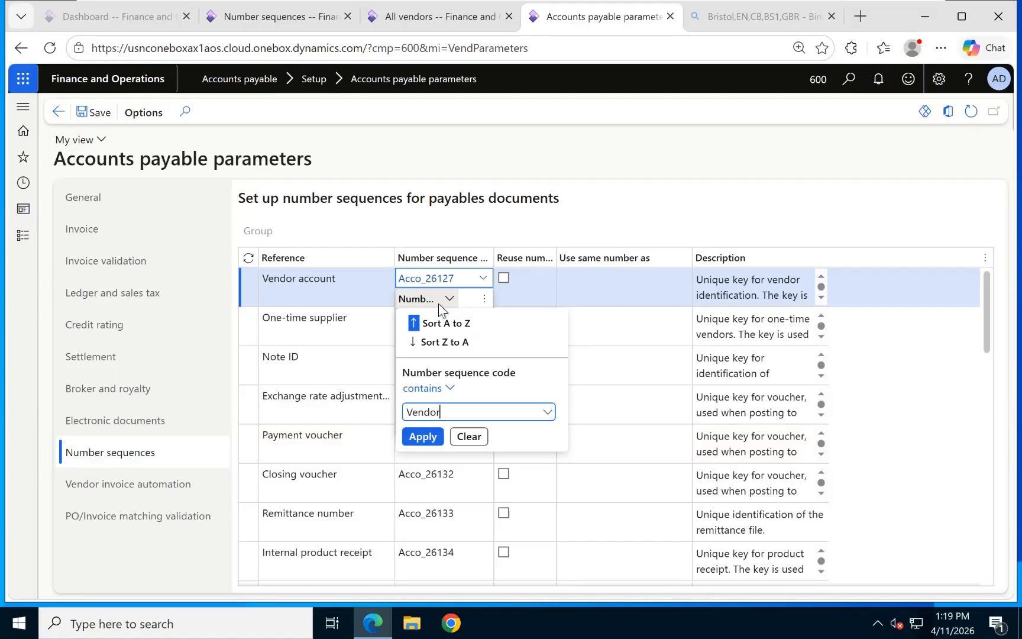
left_click(422, 435)
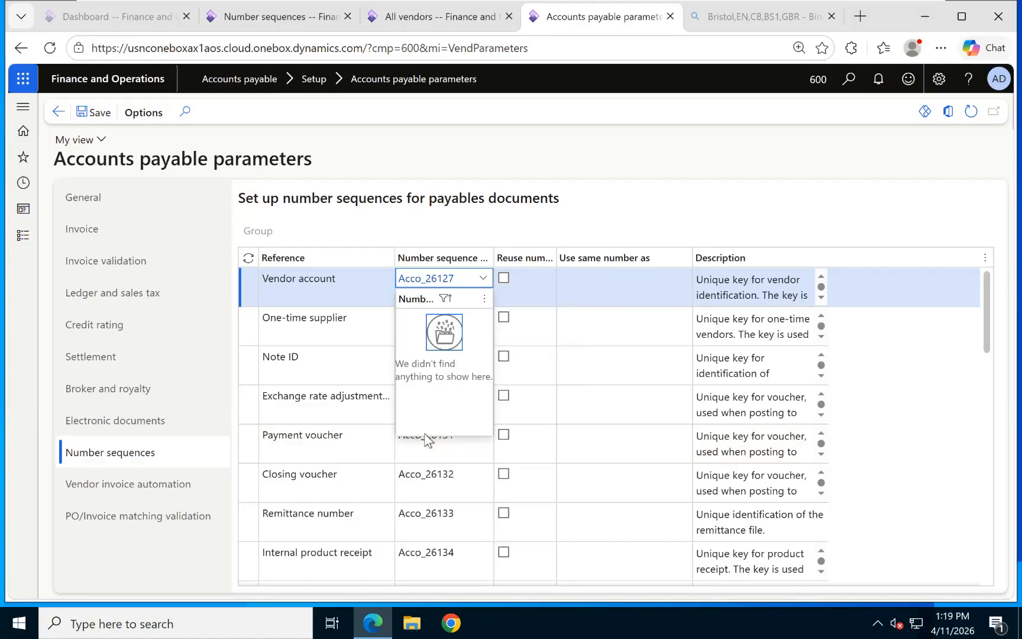
left_click(471, 282)
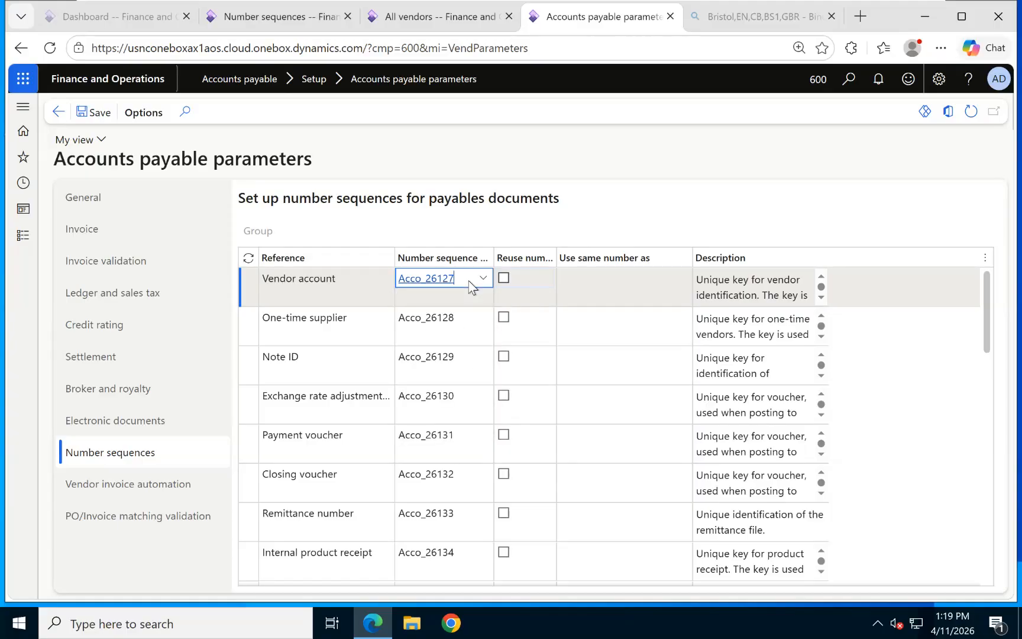
Filter the Vendor account reference's sequence lookup for codes containing Accou.
left_click(482, 279)
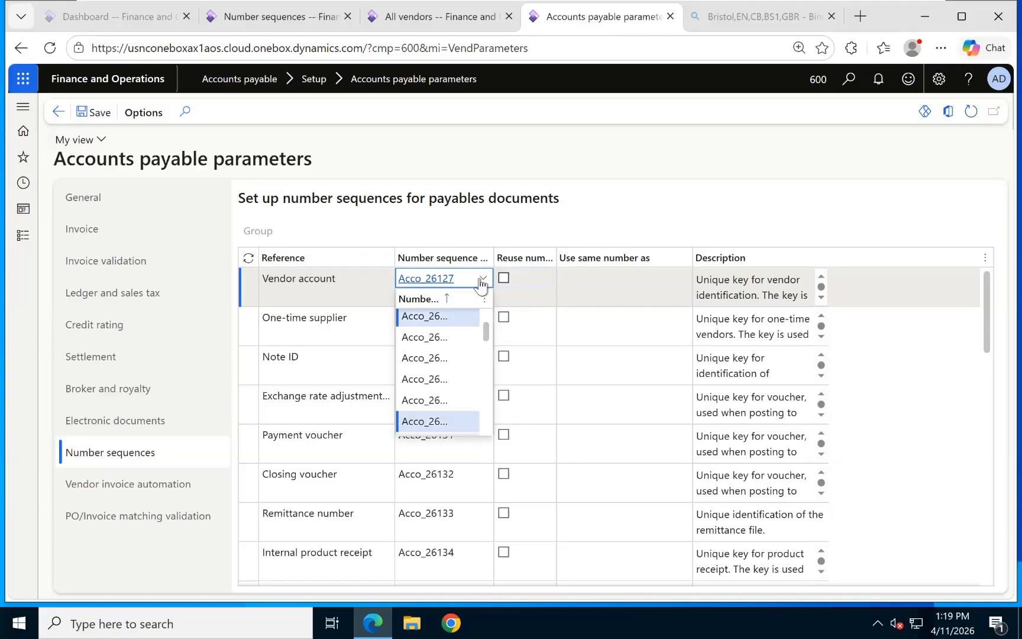
left_click_drag(482, 343, 477, 433)
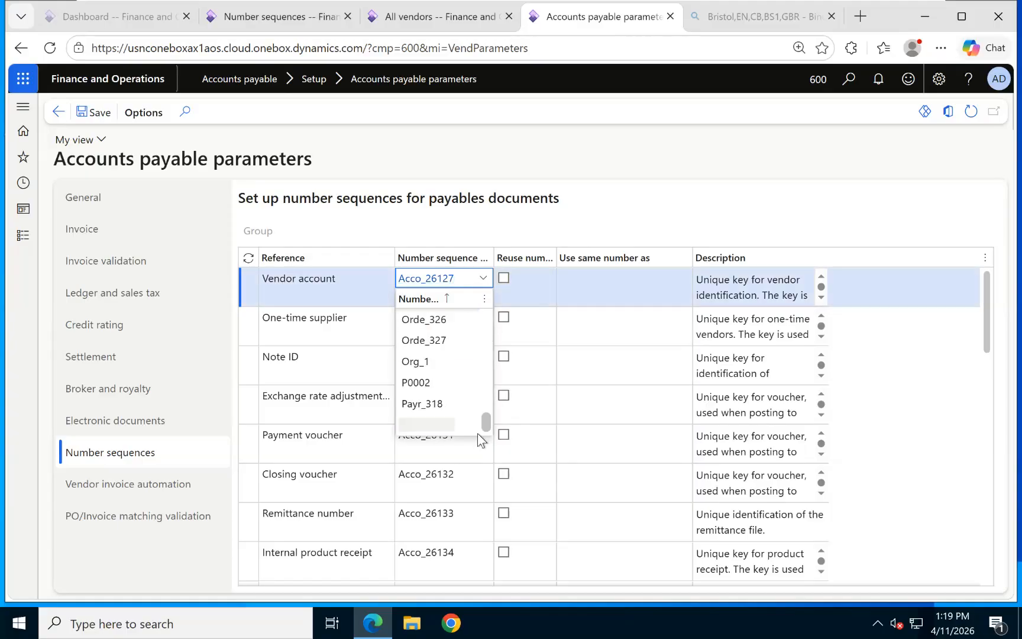
left_click(446, 299)
type("Ve")
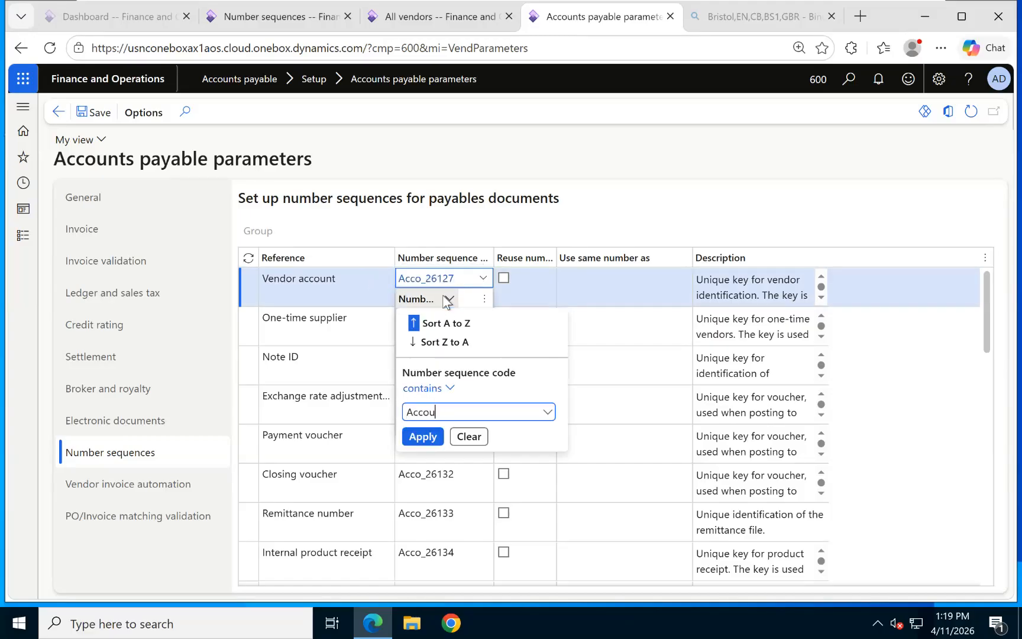
left_click(423, 436)
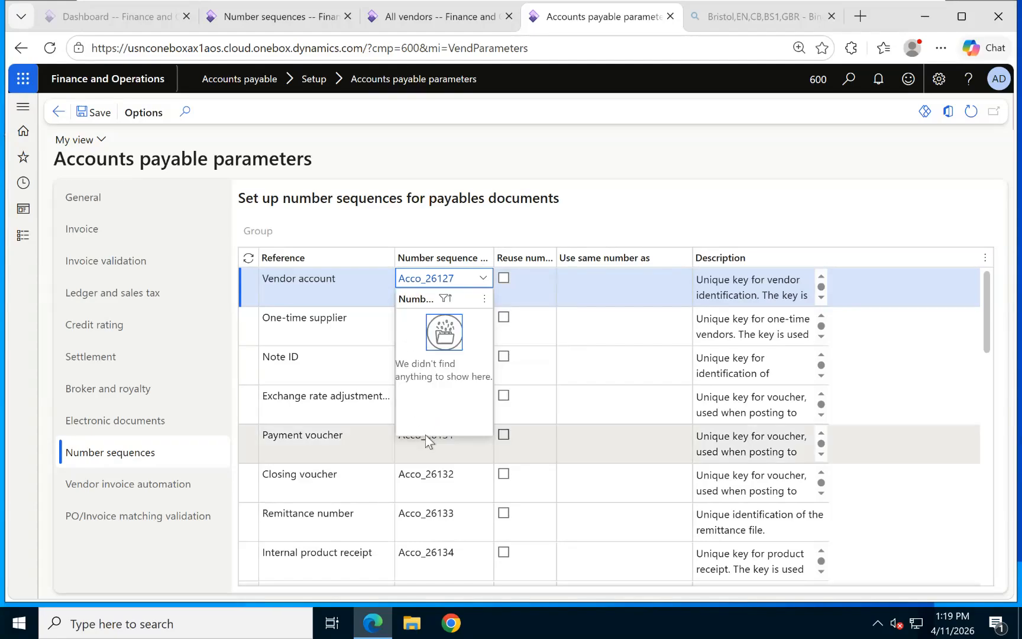
left_click(466, 278)
Browse the sequence codes available for the Vendor account reference and widen the Number sequence code column.
left_click(484, 280)
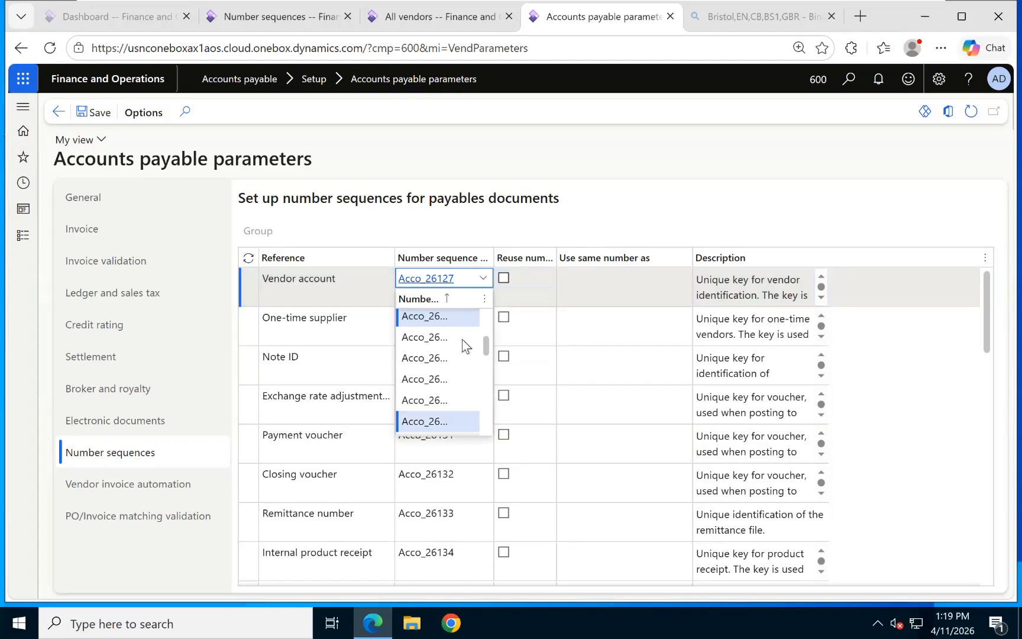
left_click_drag(484, 333, 486, 427)
scroll(450, 386, "down", 10)
scroll(452, 387, "down", 15)
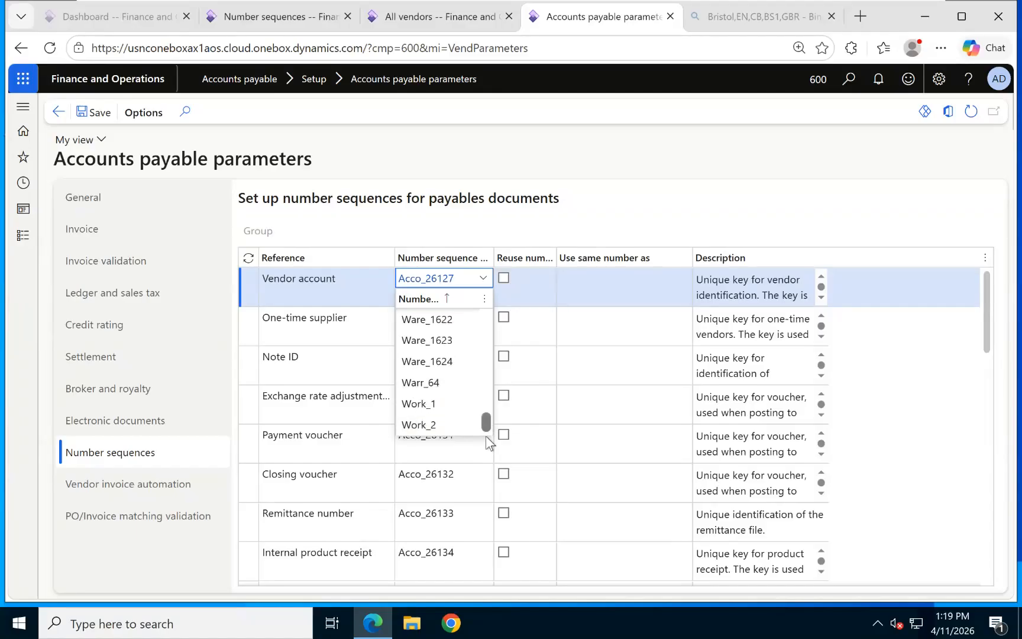
mouse_move(488, 436)
left_mouse_down()
mouse_move(500, 324)
mouse_move(475, 438)
left_mouse_up()
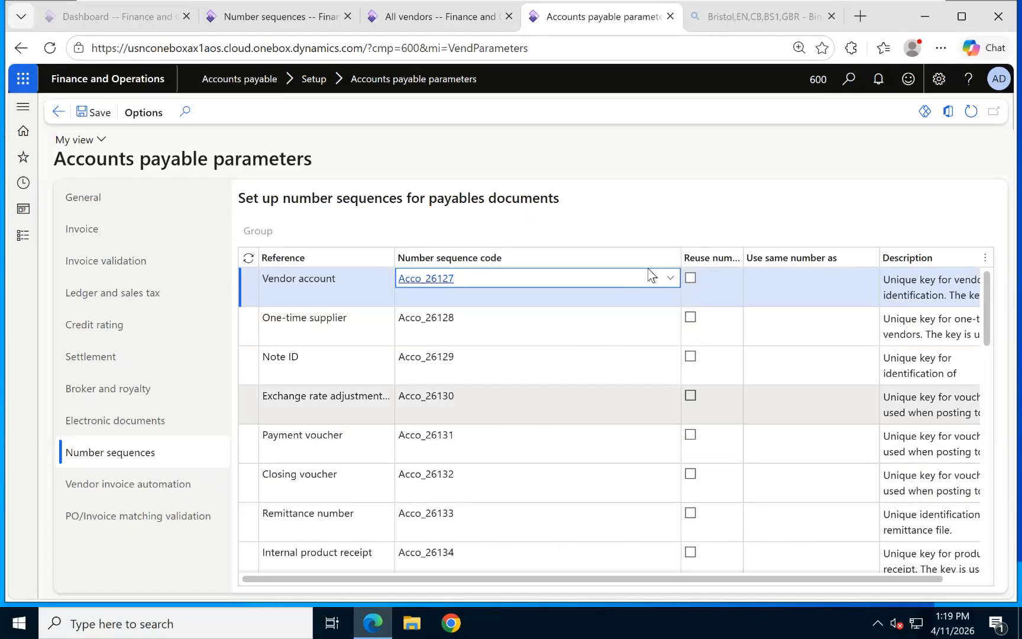
left_click(669, 281)
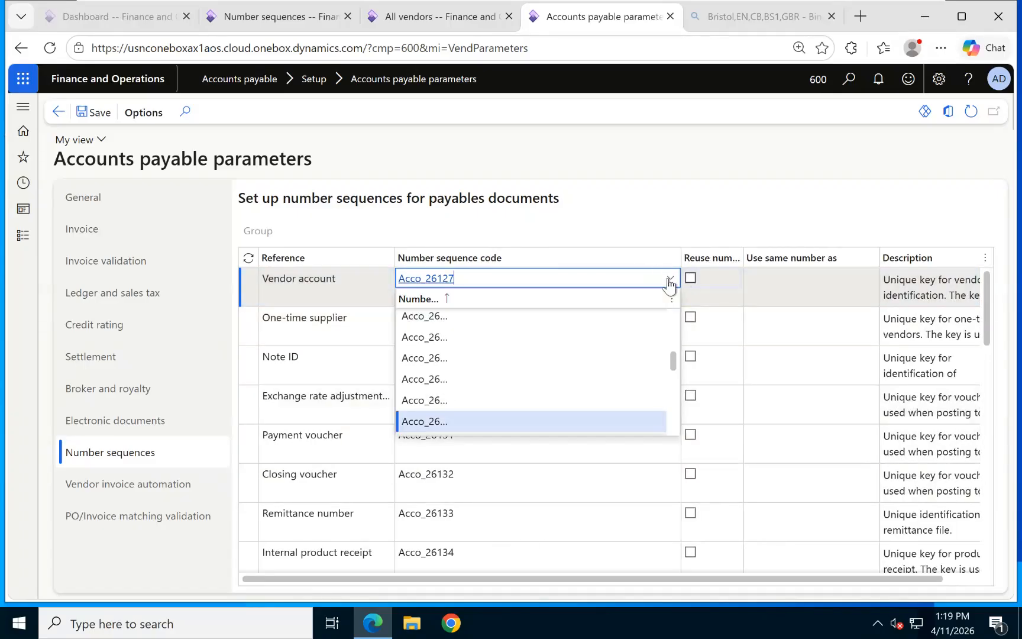
scroll(526, 398, "down", 6)
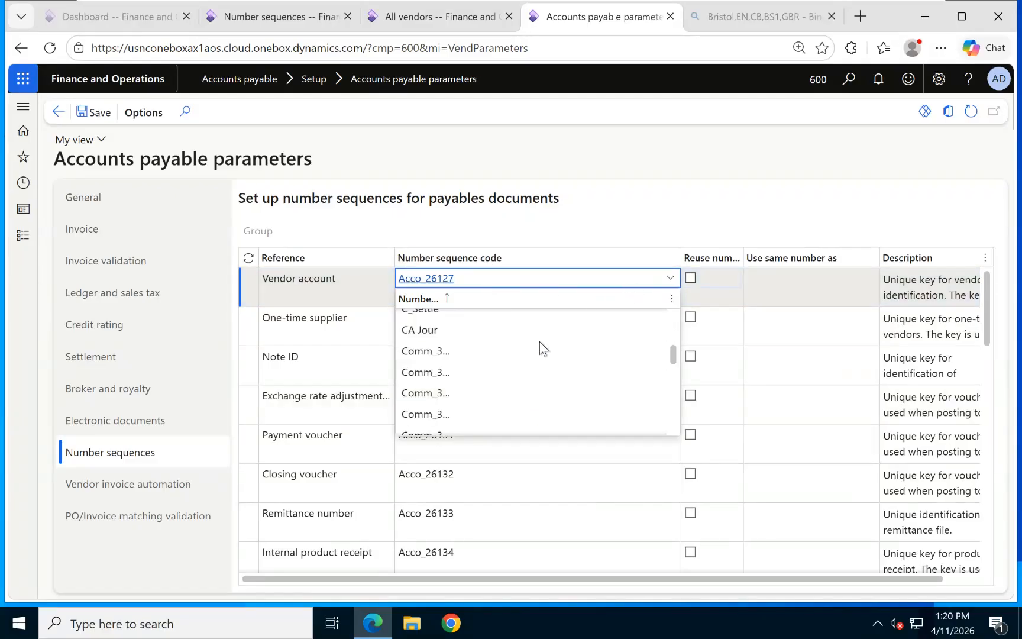
scroll(522, 372, "down", 5)
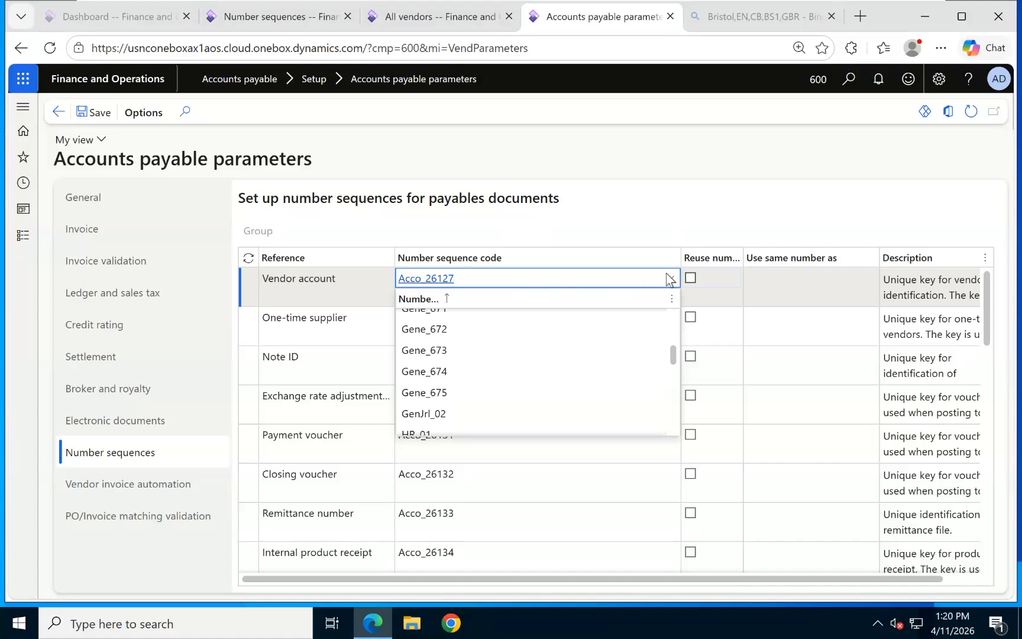
Filter the lookup for codes beginning with V and assign Vebdor to the Vendor account reference.
left_click(427, 298)
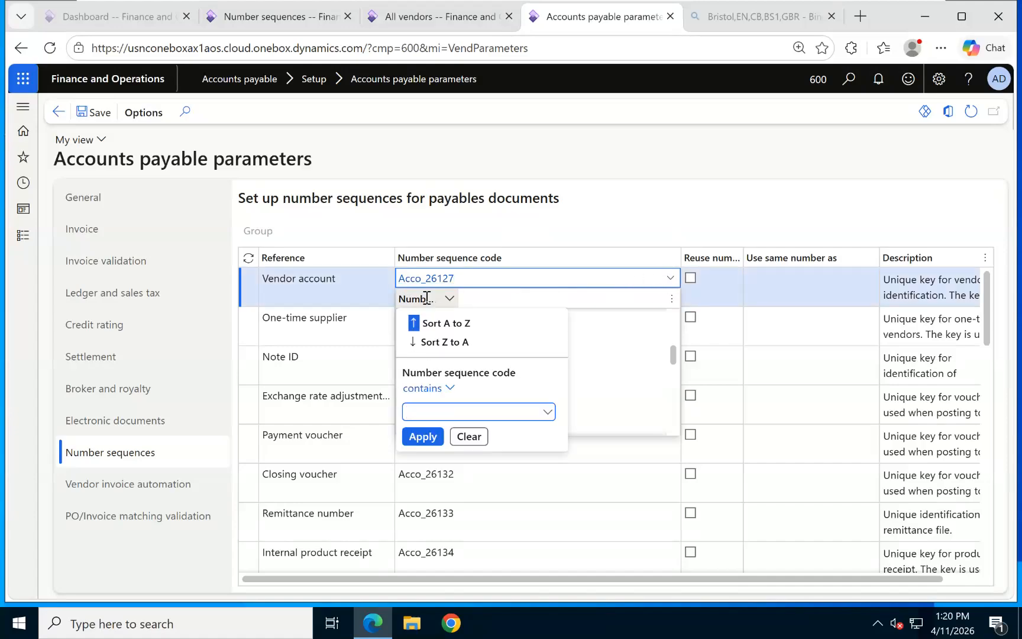
type("V")
left_click(422, 388)
left_click(429, 493)
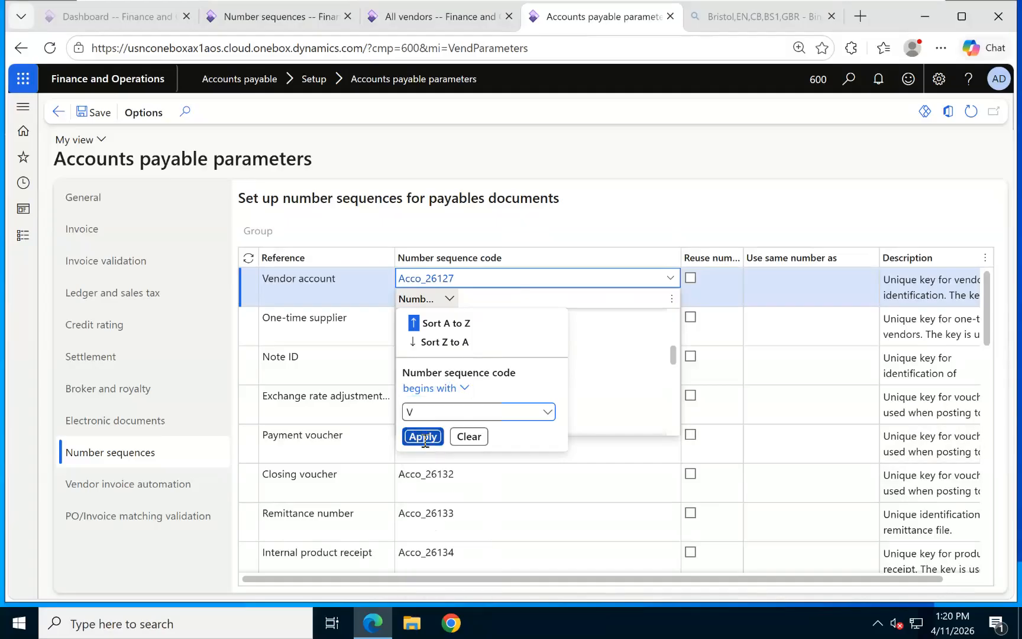
left_click(423, 436)
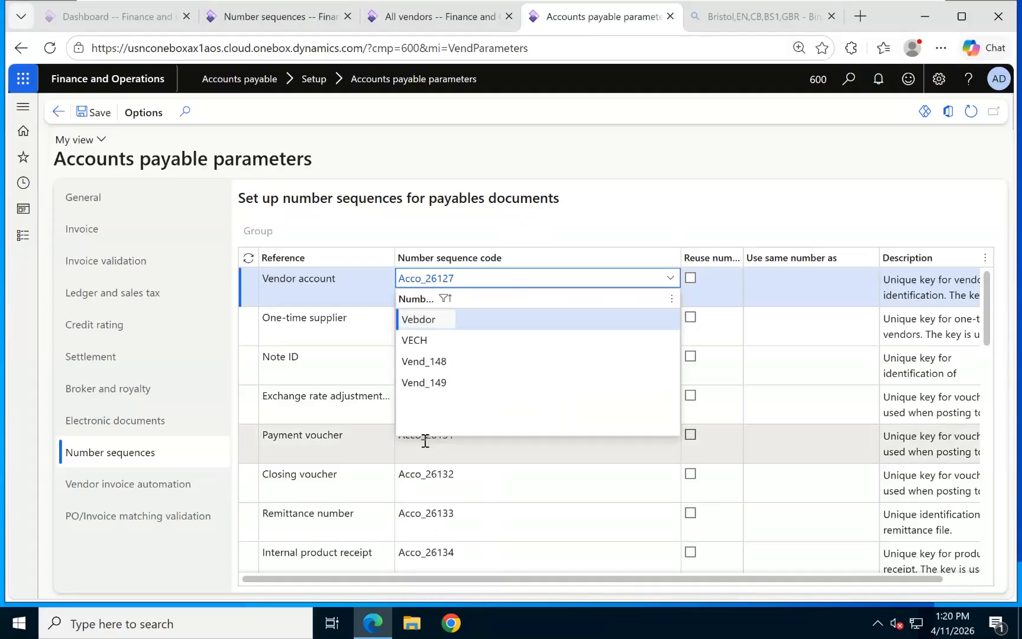
left_click(449, 320)
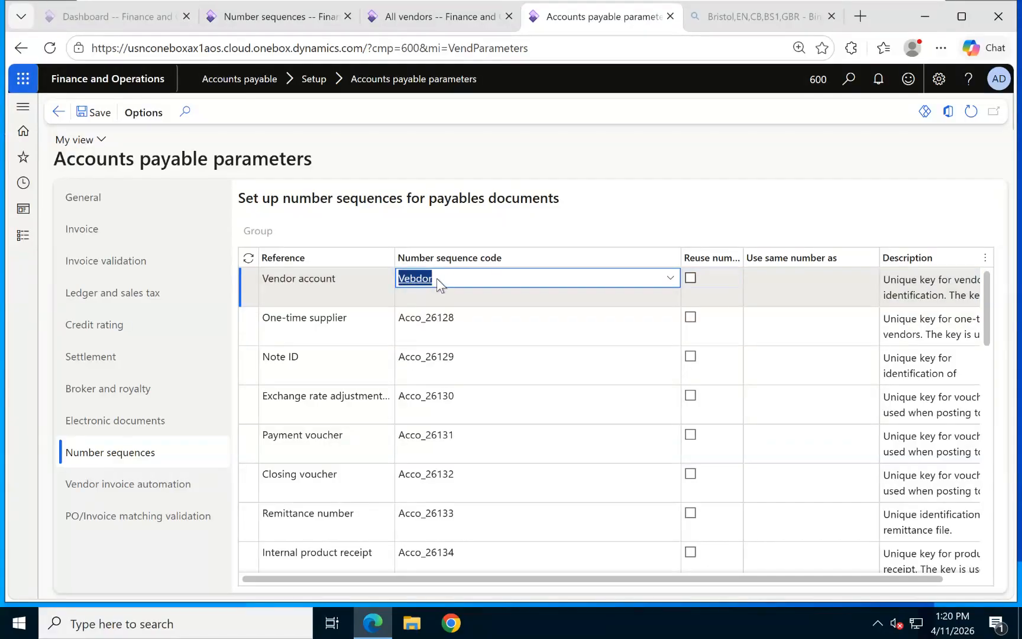
Check the details of the assigned Vebdor sequence, then save the Accounts payable parameters.
mouse_move(428, 283)
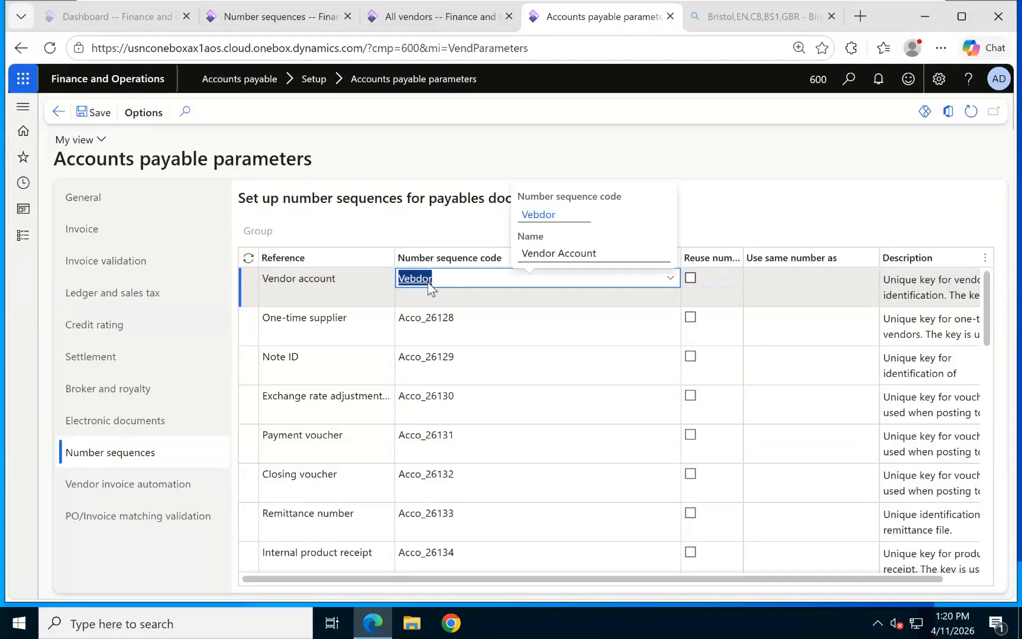
right_click(668, 279)
key("Escape")
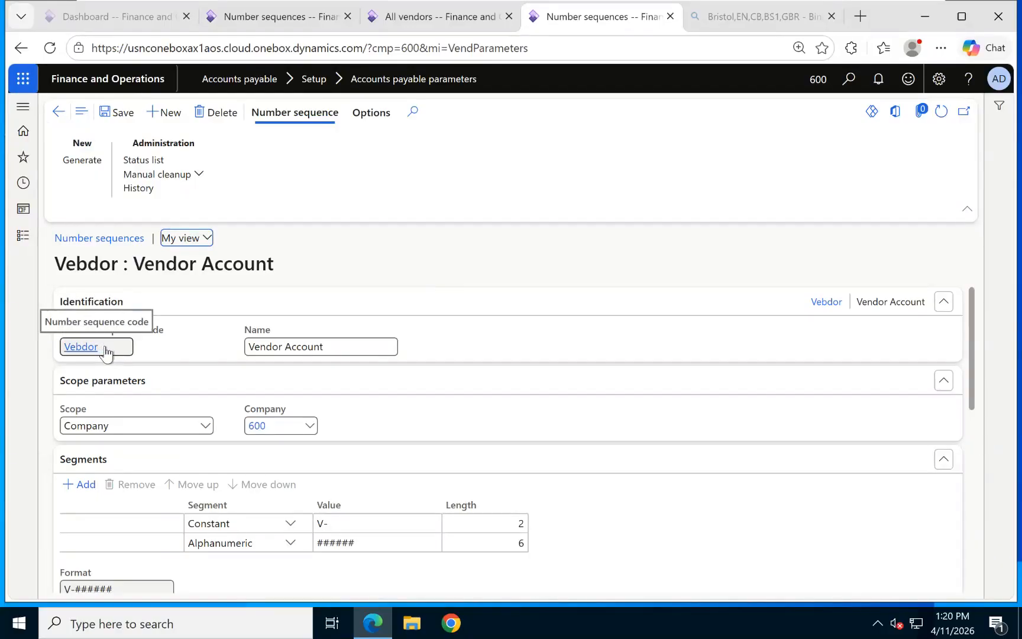
left_click(58, 111)
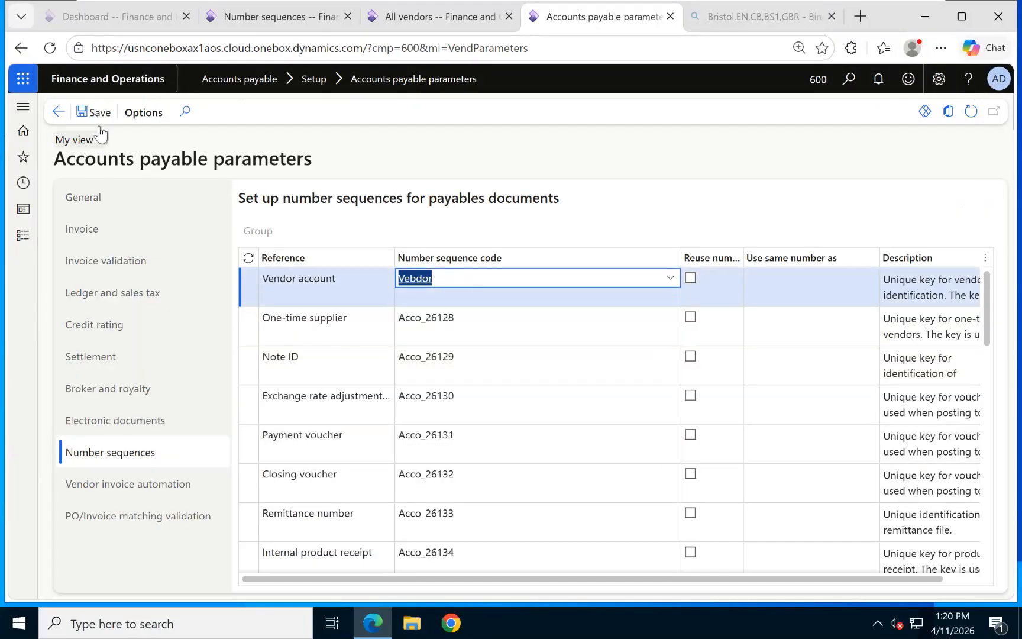
left_click(88, 113)
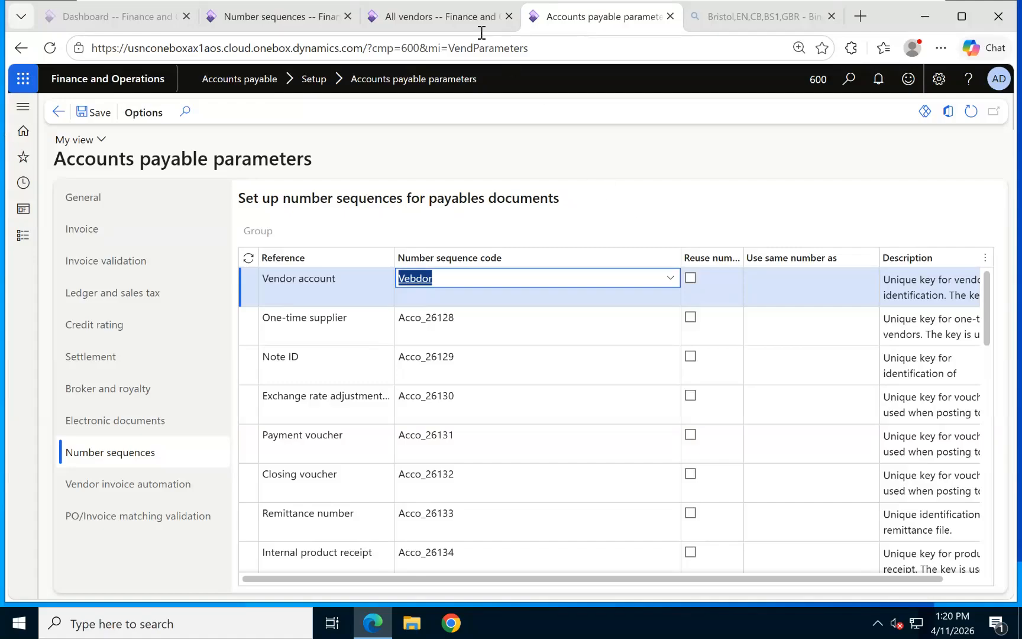
Delete the unsaved vendor record in All vendors and start a new one to test the assigned sequence.
left_click(444, 24)
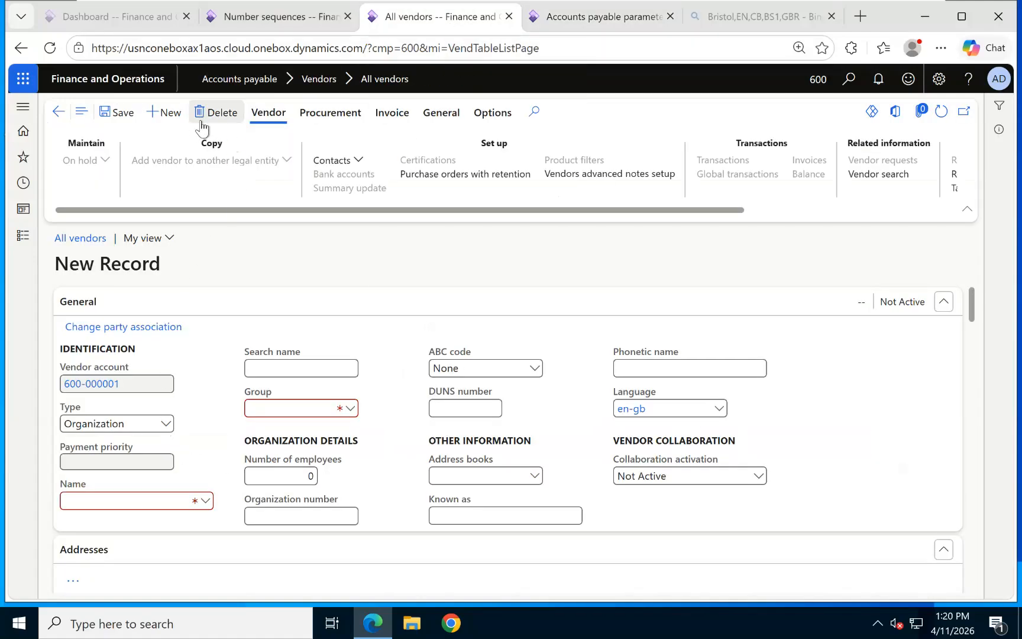
key("alt+Delete")
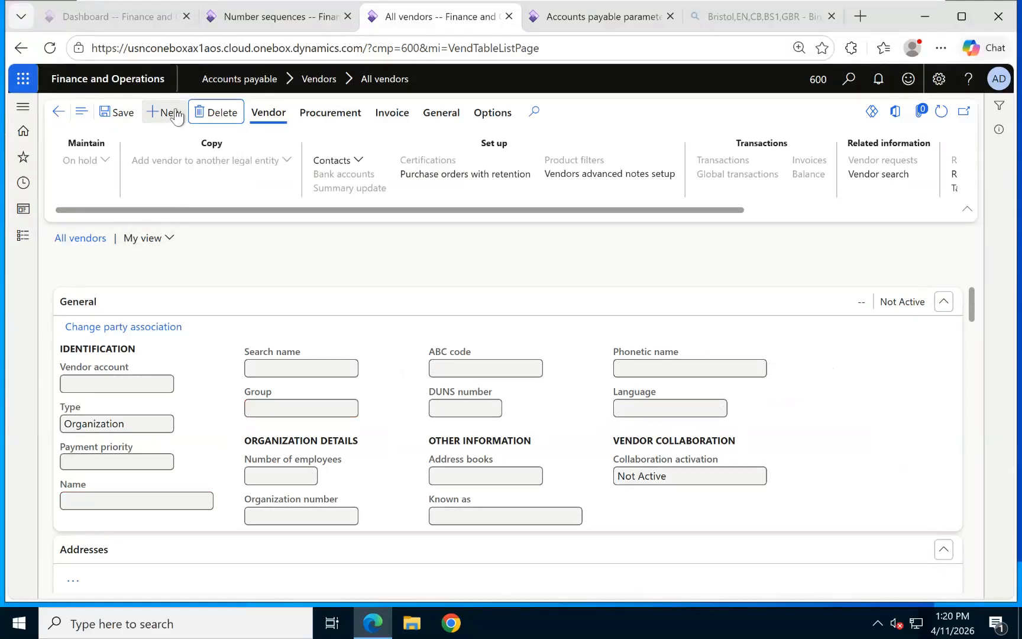
left_click(155, 112)
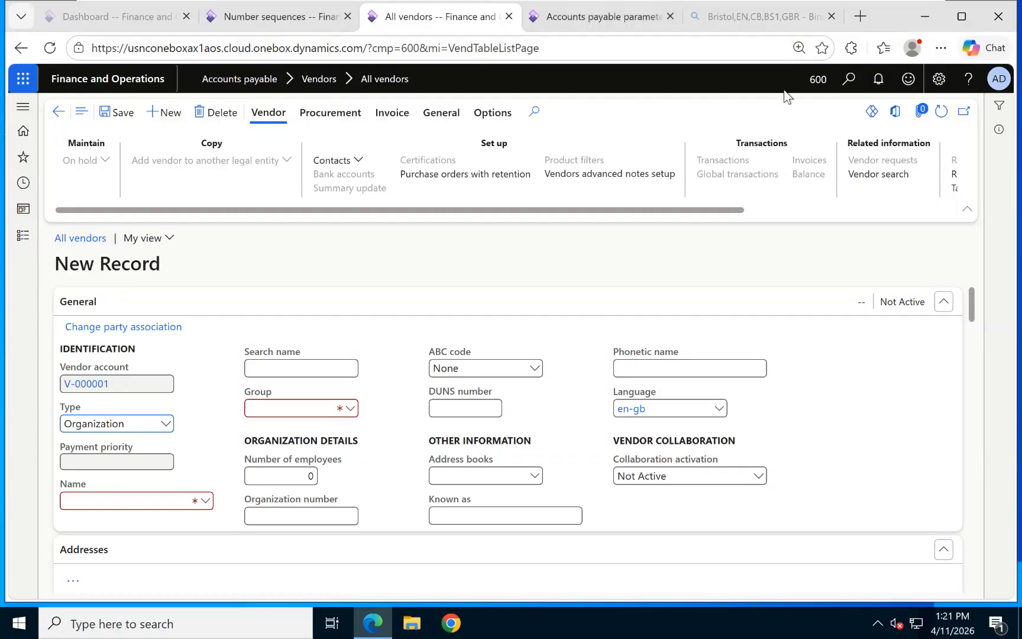
Try to switch from company 600 to company 400 while the new vendor record is open, and dismiss the messages.
left_click(819, 80)
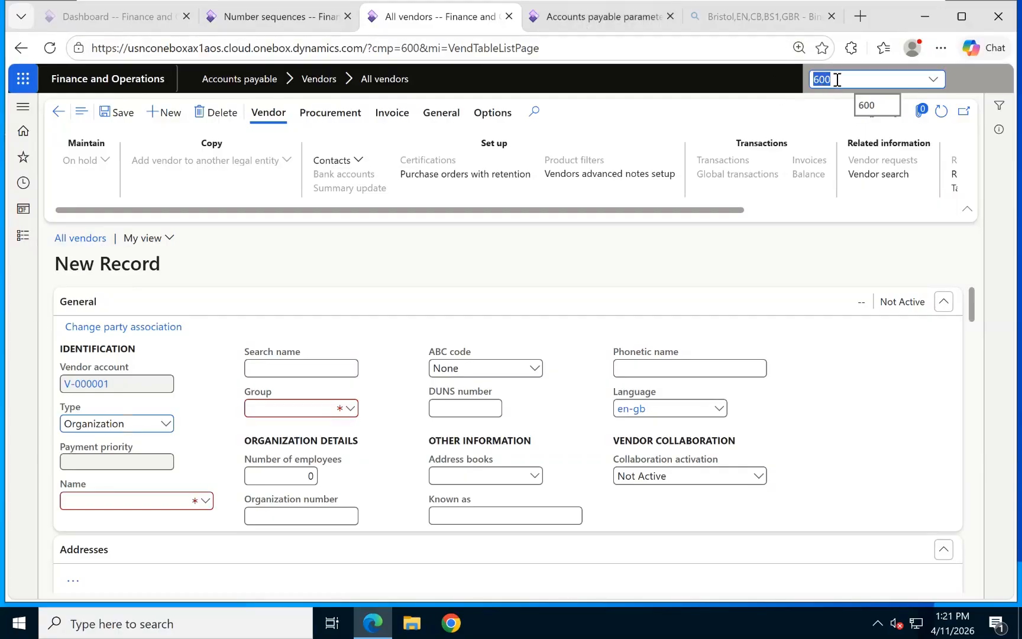
type("400")
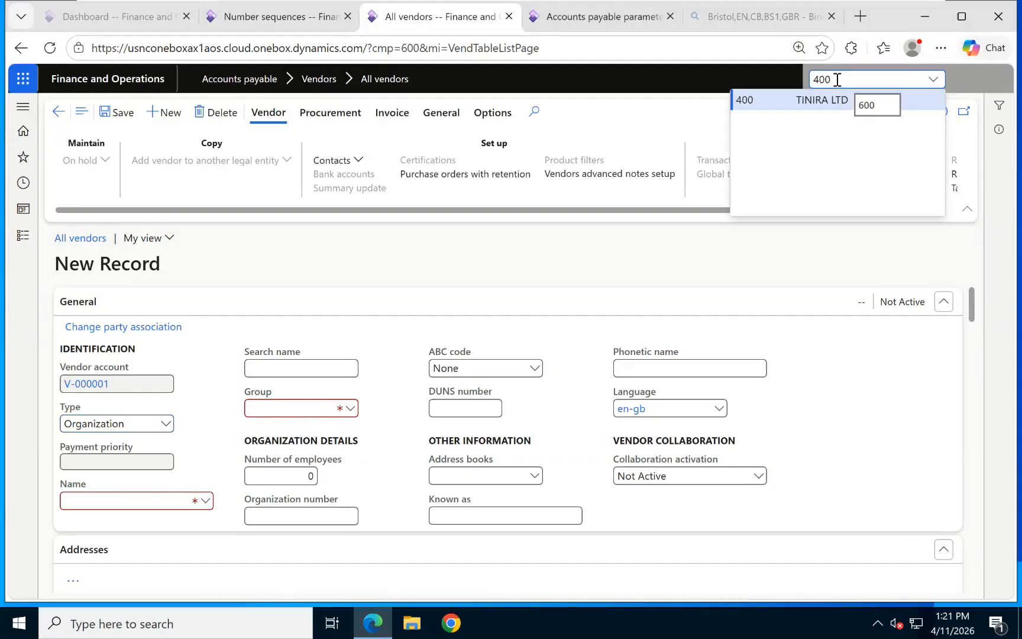
key("Return")
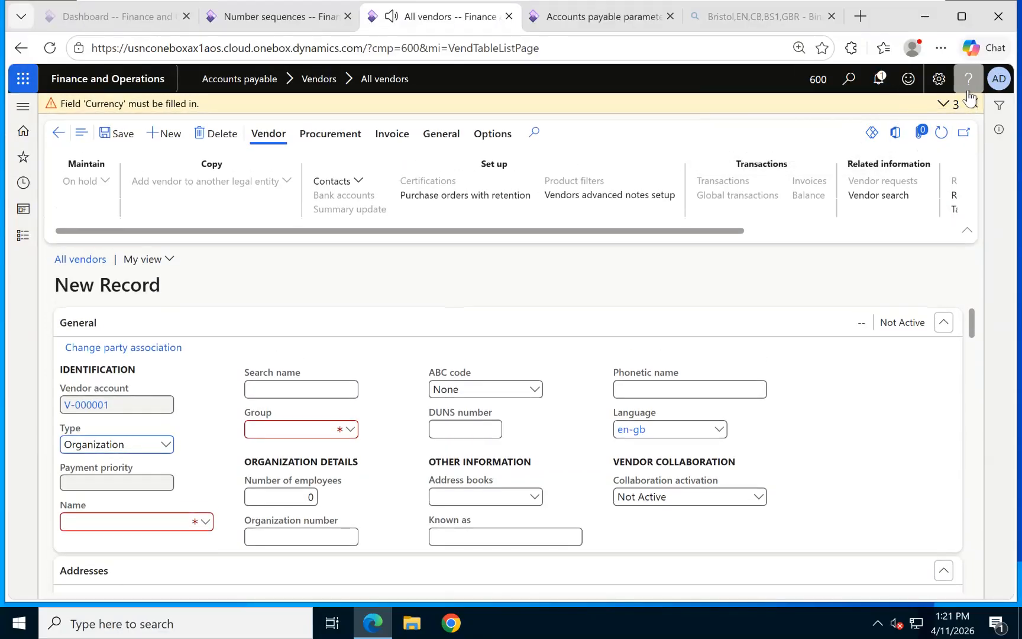
left_click(972, 103)
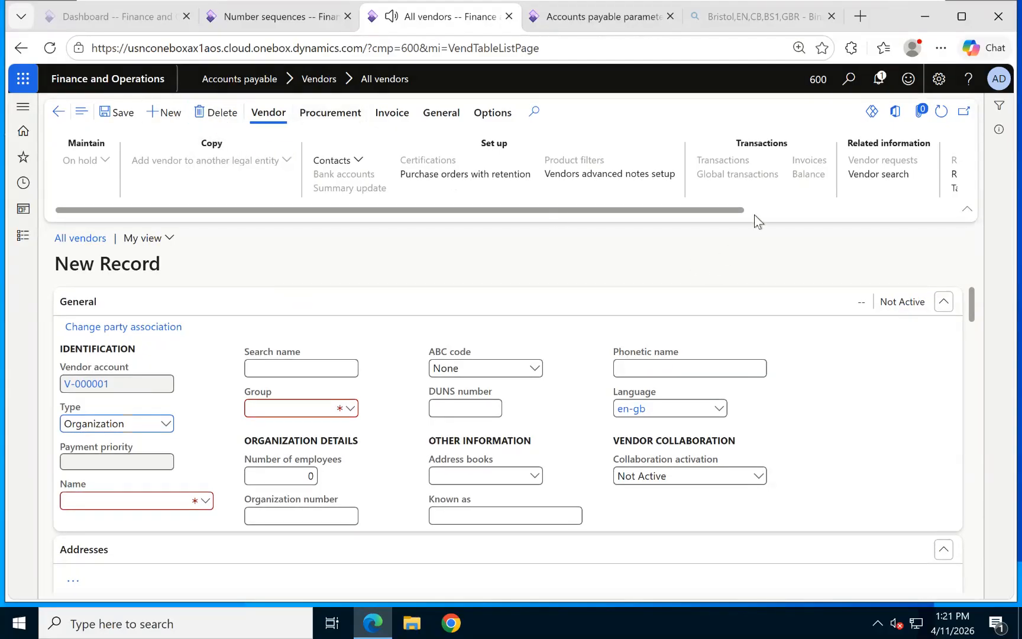
Leave the new vendor record and show All vendors for company 400.
left_click(851, 83)
left_click(723, 82)
type("400")
key("Return")
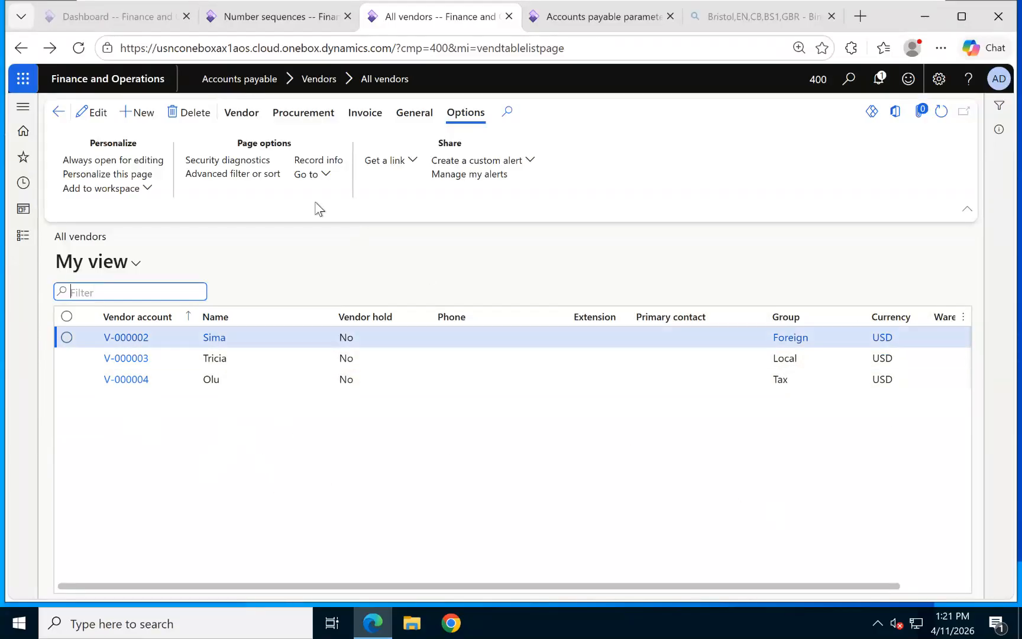
Go back to the Number sequences list opened for company 600.
left_click(289, 19)
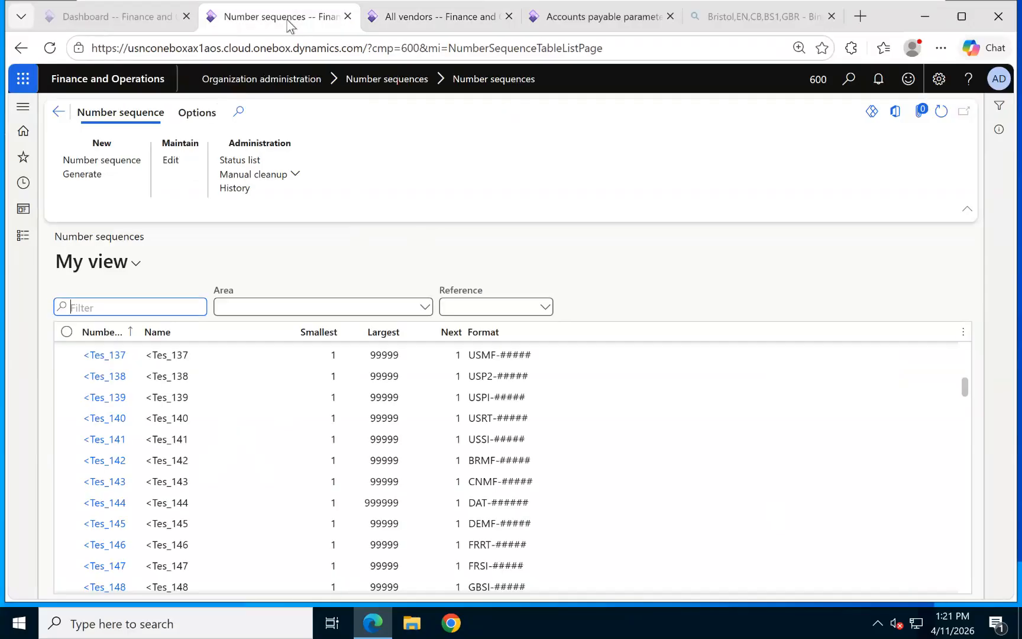